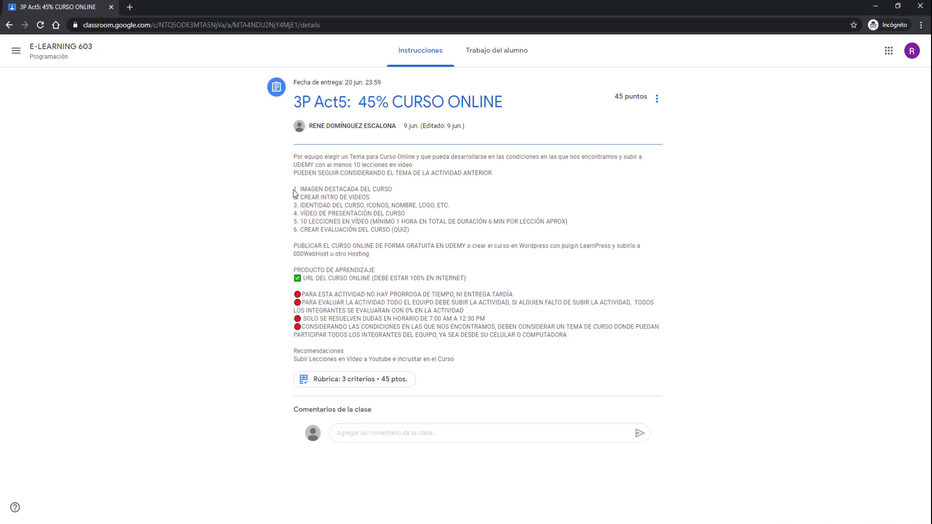
# Review the numbered requirements of the 3P Act5 online course assignment, from the featured image to the video lesson durations
pyautogui.moveTo(294, 190); pyautogui.dragTo(395, 192)
pyautogui.moveTo(294, 198); pyautogui.dragTo(385, 206)
pyautogui.click(372, 203)
pyautogui.moveTo(294, 208); pyautogui.dragTo(465, 208)
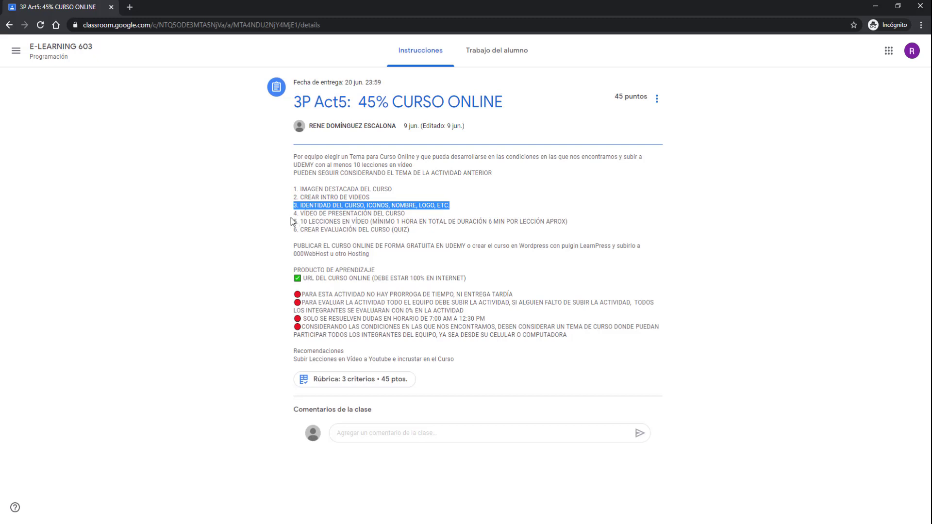
pyautogui.moveTo(296, 214); pyautogui.dragTo(400, 215)
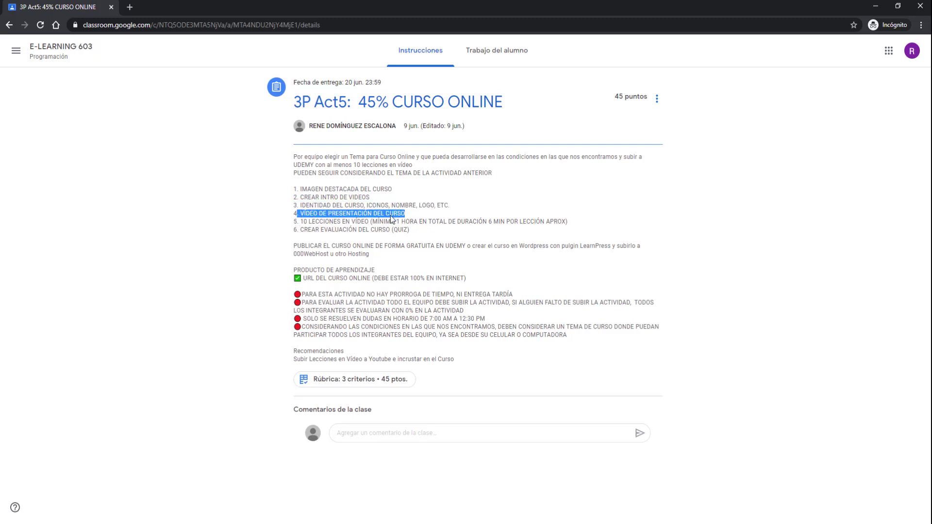
pyautogui.moveTo(294, 222); pyautogui.dragTo(479, 222)
pyautogui.click(418, 224)
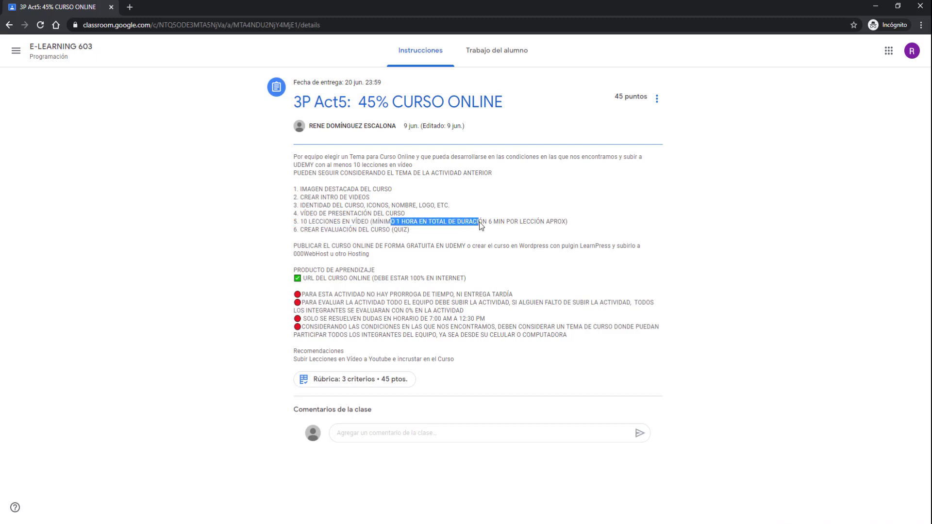
pyautogui.click(504, 232)
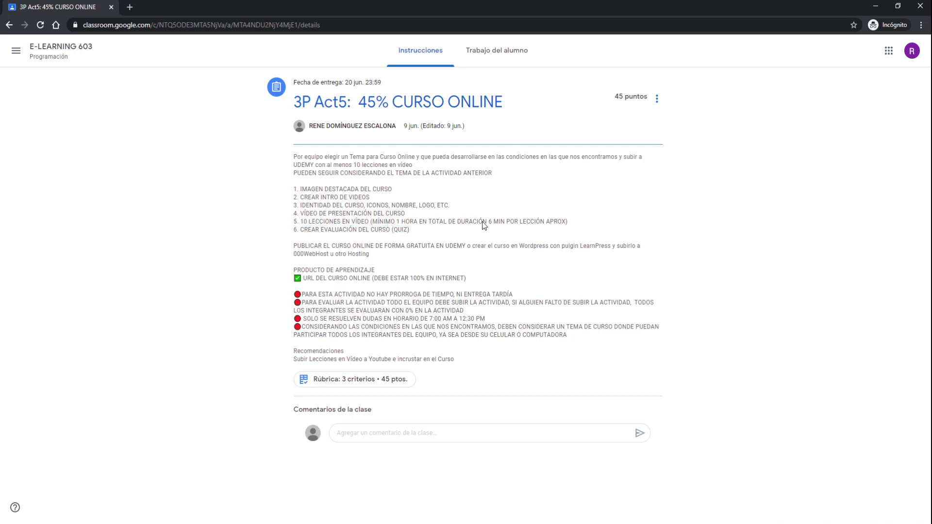
pyautogui.moveTo(487, 221); pyautogui.dragTo(569, 222)
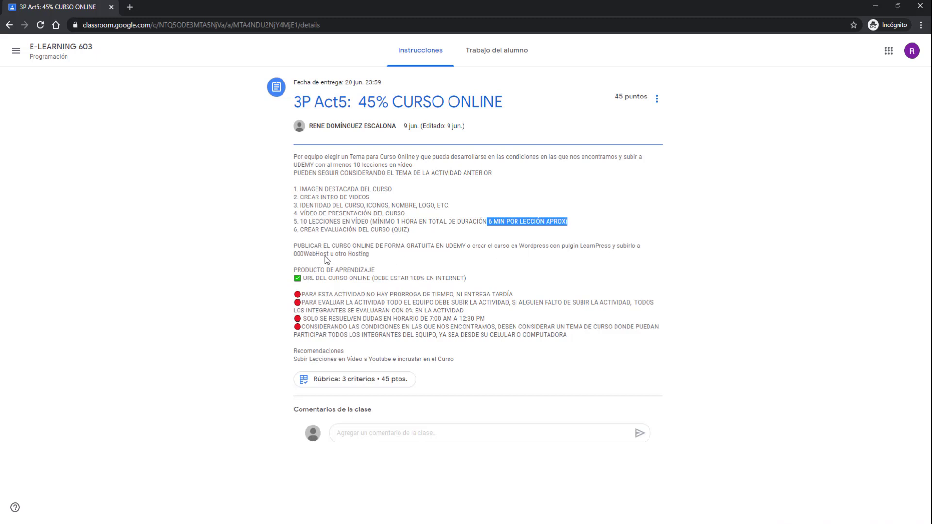
# Review the assignment's hosting options and the required learning product, the URL of the online course
pyautogui.moveTo(324, 255); pyautogui.dragTo(290, 258)
pyautogui.moveTo(374, 254); pyautogui.dragTo(331, 254)
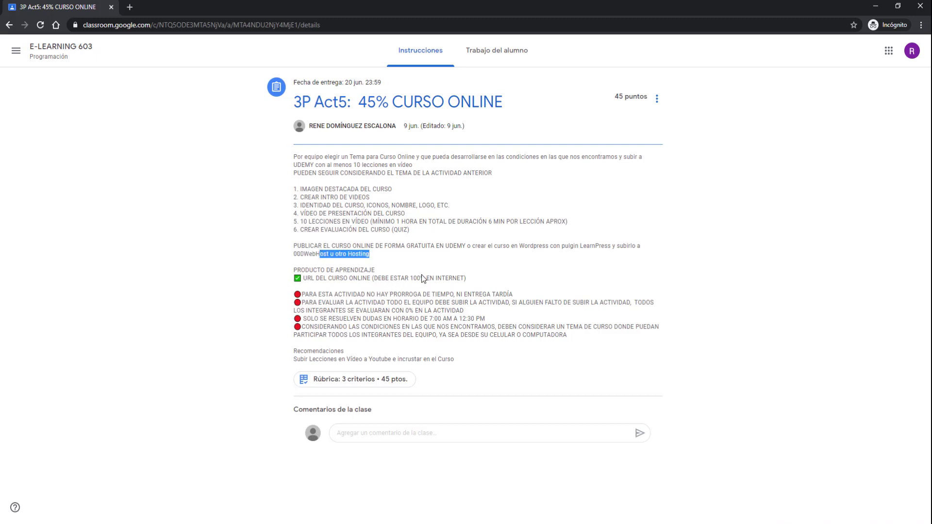
pyautogui.moveTo(294, 264); pyautogui.dragTo(318, 334)
pyautogui.click(318, 334)
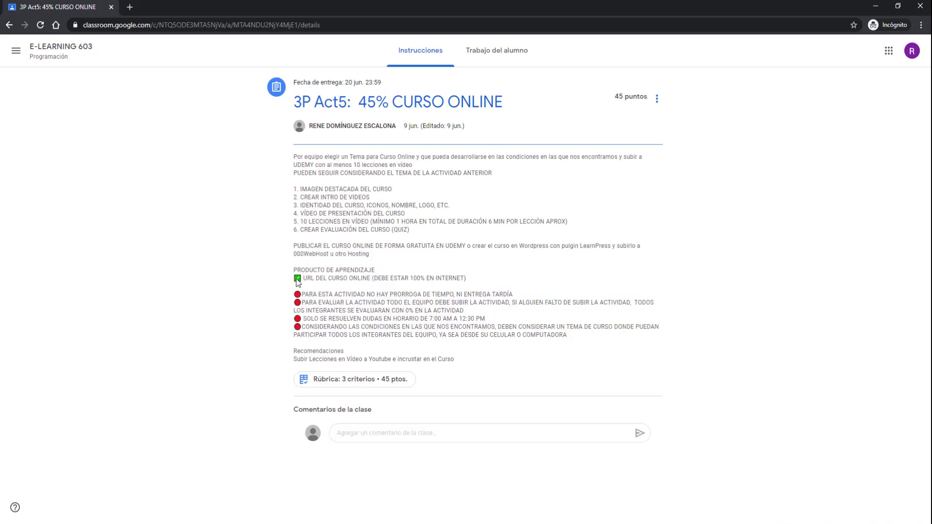
pyautogui.moveTo(295, 279); pyautogui.dragTo(384, 281)
pyautogui.click(398, 287)
# Switch from the assignment to the browser window with the Kodemy WordPress dashboard
pyautogui.click(878, 7)
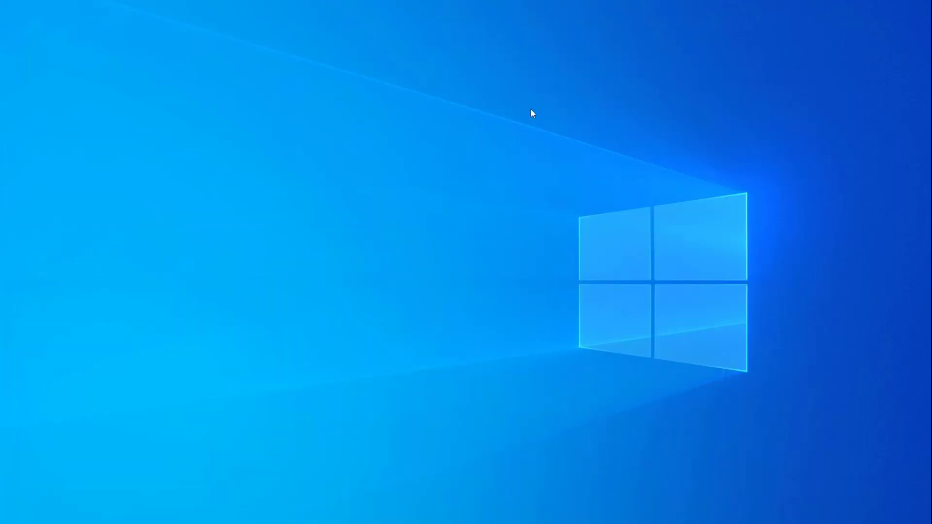
pyautogui.moveTo(41, 519)
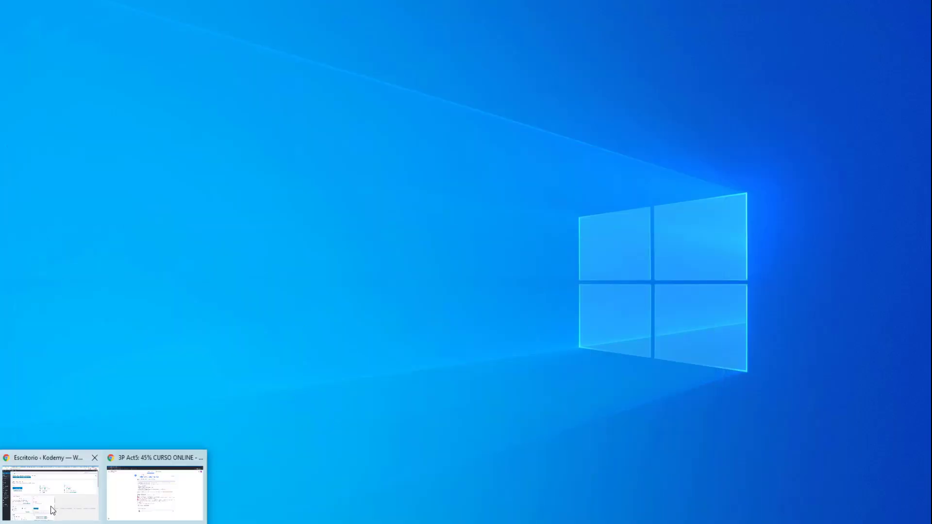
pyautogui.click(53, 501)
pyautogui.moveTo(117, 47)
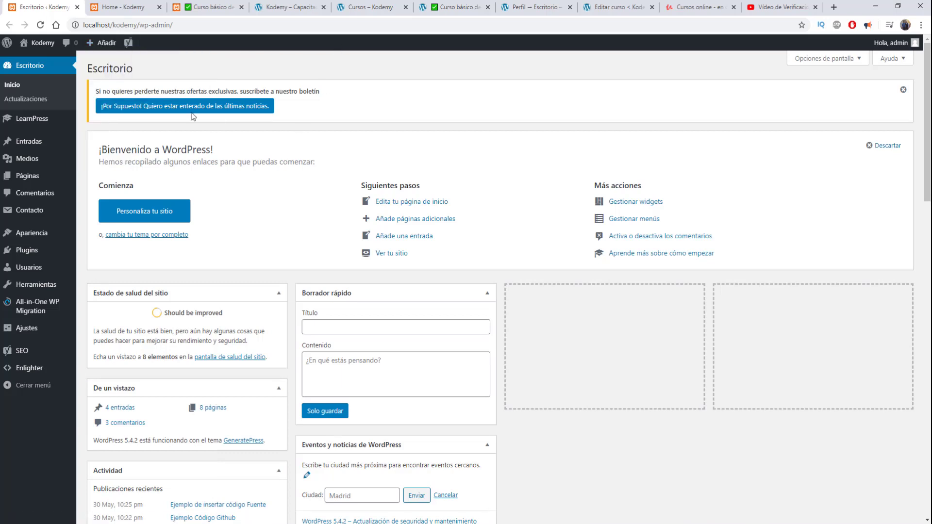
# Check the dashboard's localhost address and open the LearnPress list of courses
pyautogui.moveTo(28, 124)
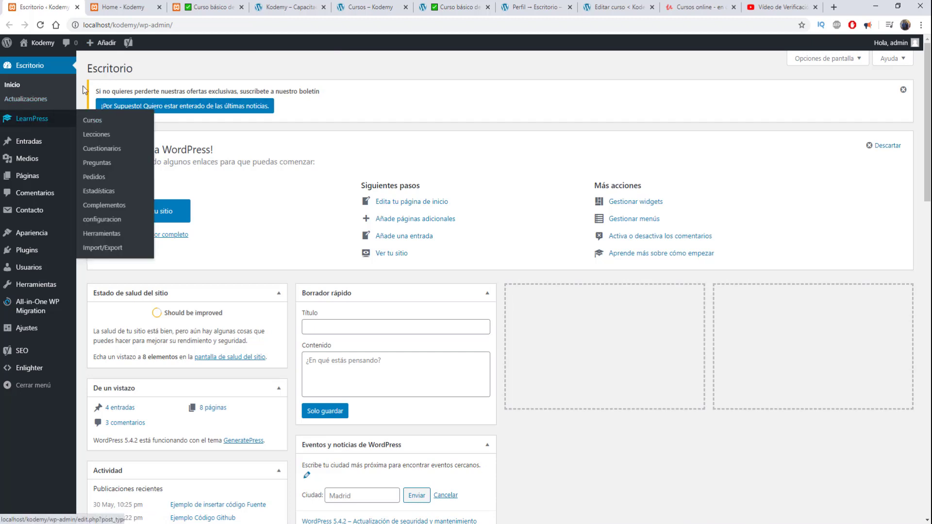
pyautogui.click(81, 25)
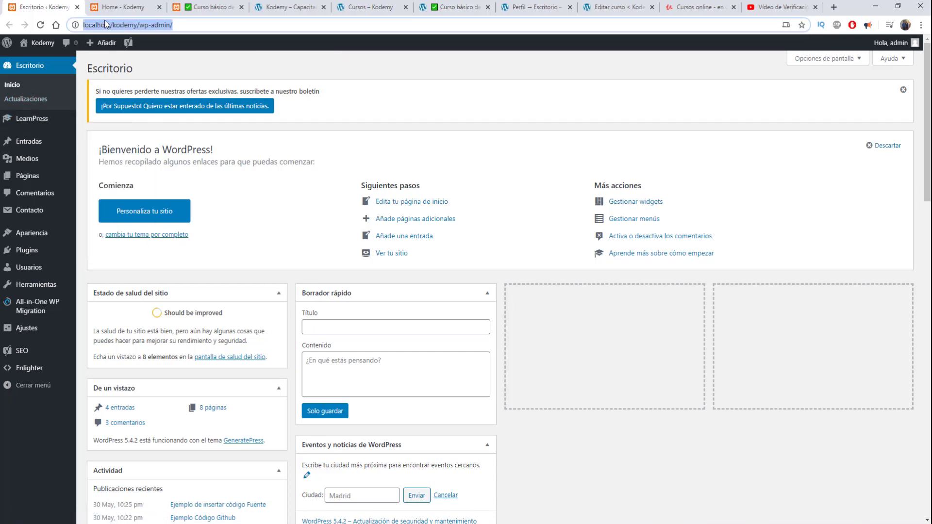
pyautogui.click(105, 24)
pyautogui.doubleClick(104, 25)
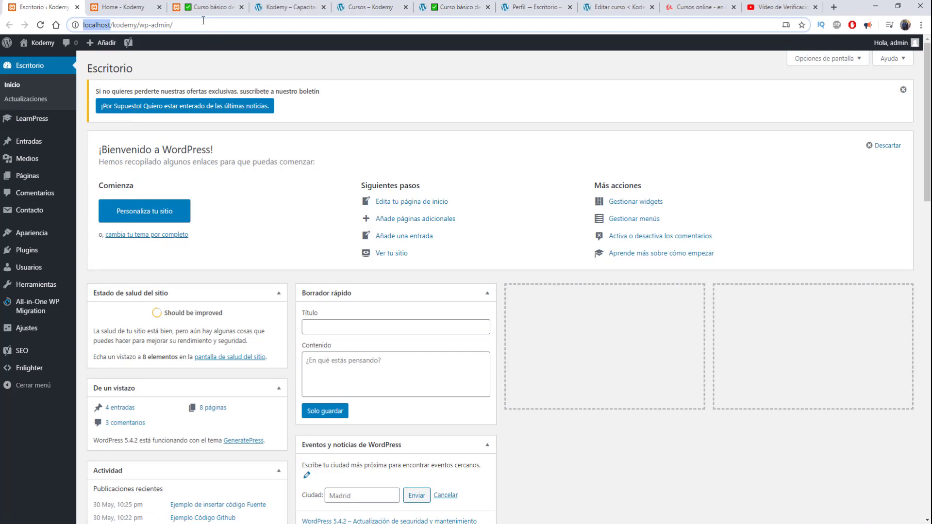
pyautogui.moveTo(172, 25); pyautogui.dragTo(64, 25)
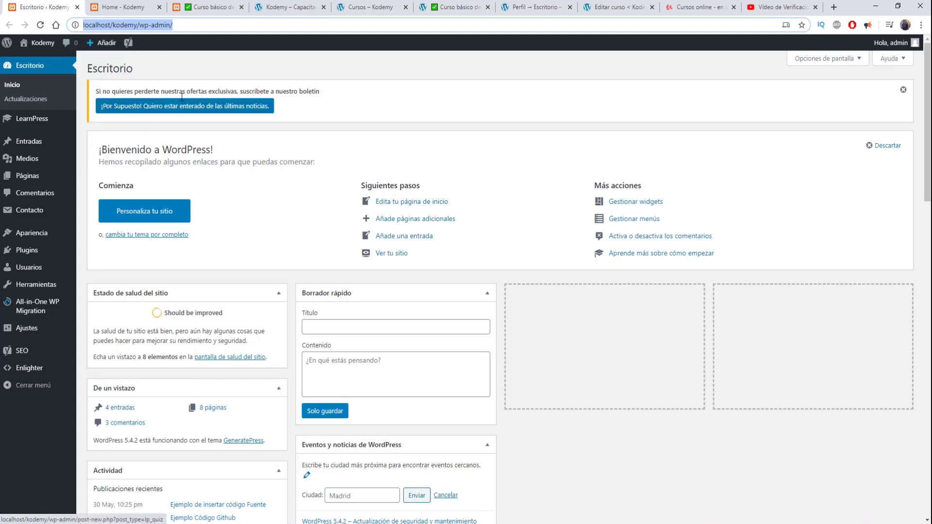
pyautogui.moveTo(42, 126)
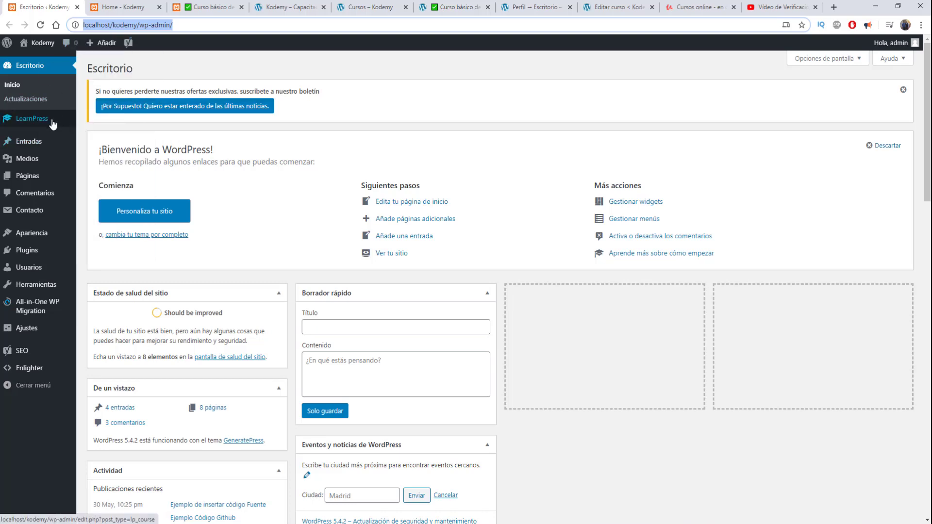
pyautogui.click(97, 121)
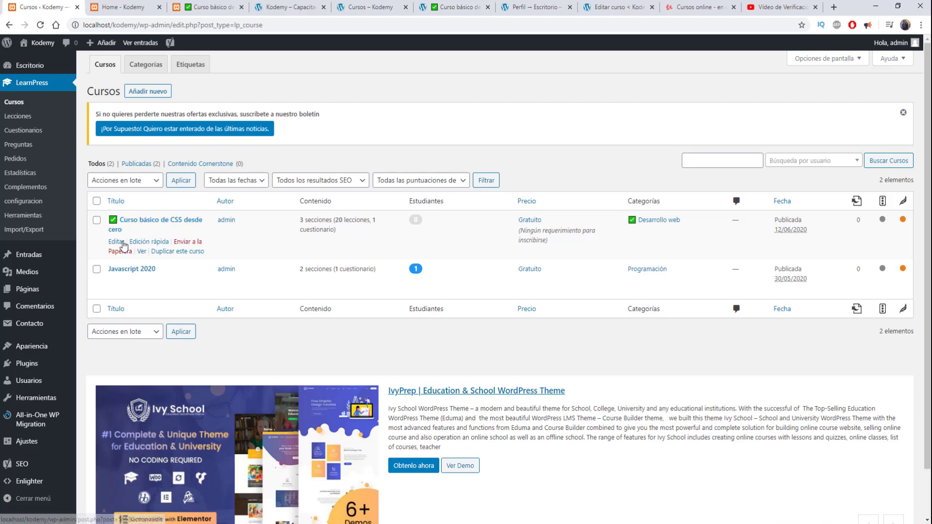
# Go to the public Kodemy home page and open the site's Cursos page
pyautogui.click(118, 8)
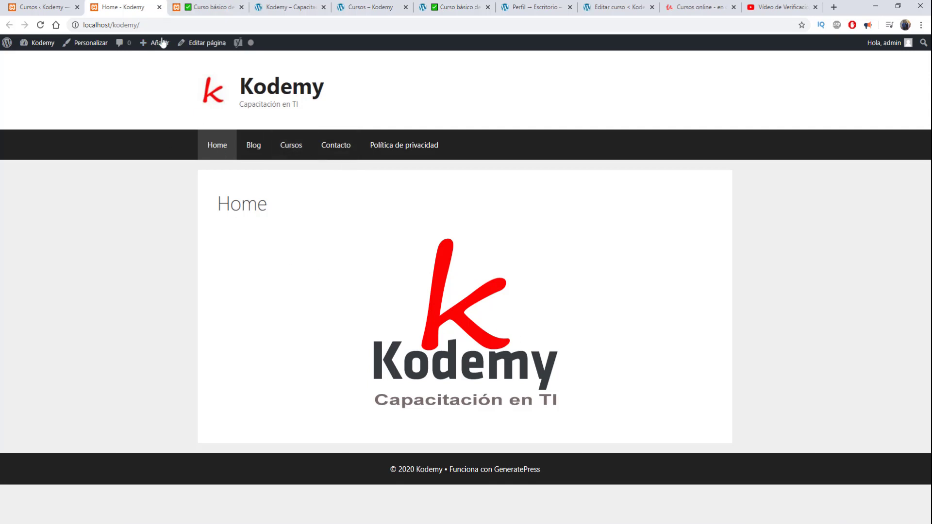
pyautogui.click(207, 6)
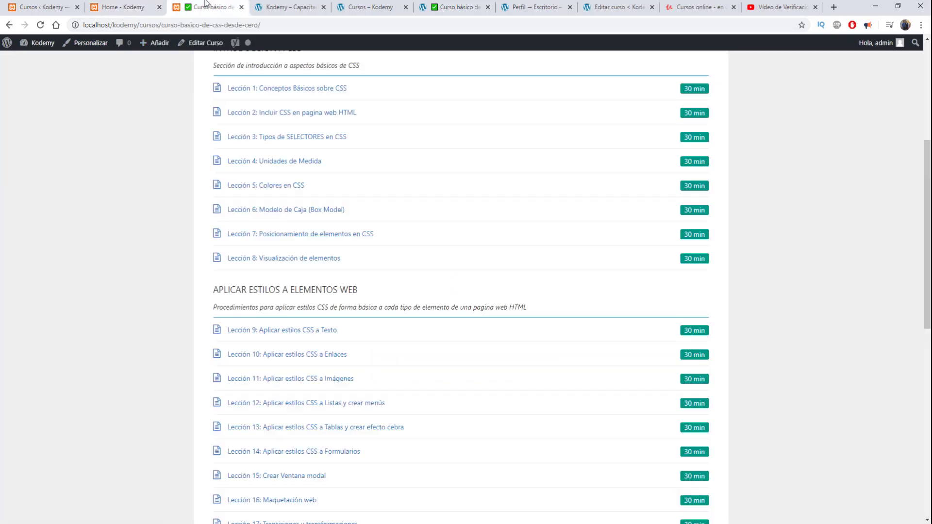
pyautogui.scroll(5, 214, 296)
pyautogui.click(116, 6)
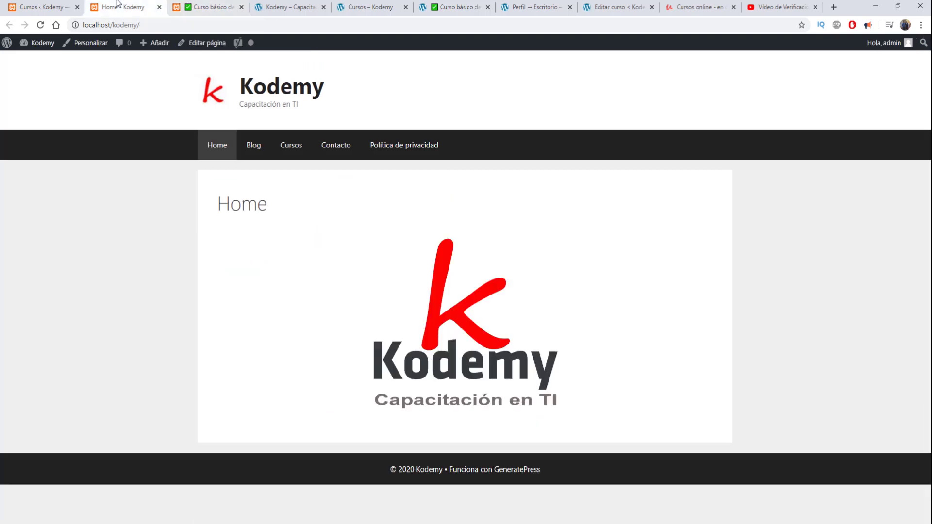
pyautogui.click(291, 152)
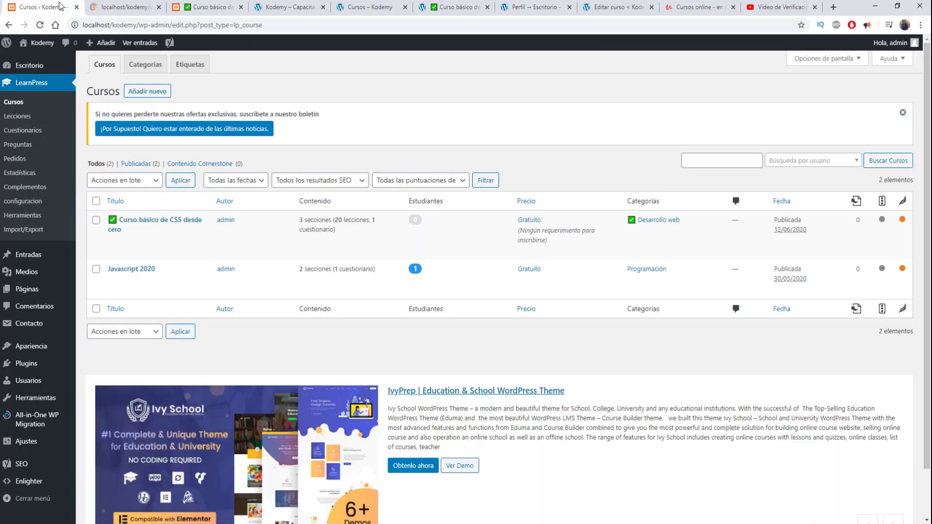
pyautogui.click(60, 7)
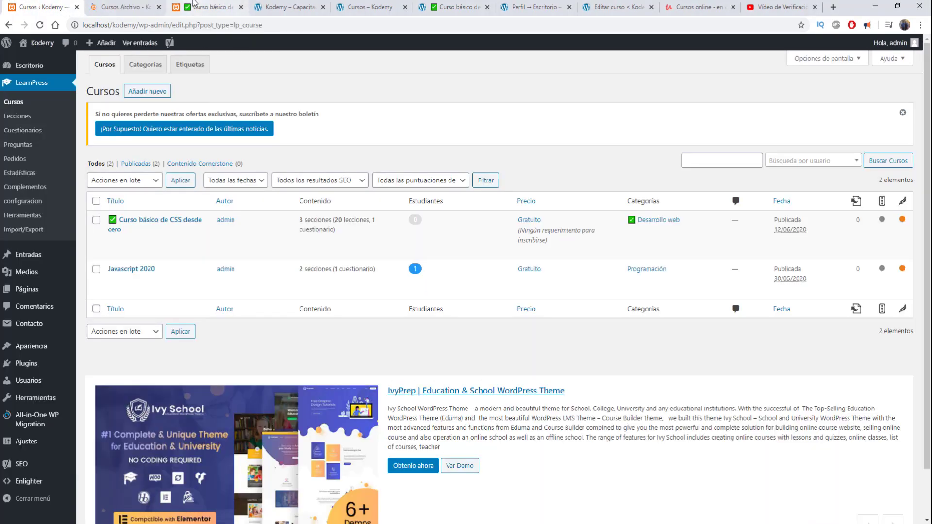
pyautogui.click(195, 5)
pyautogui.click(108, 6)
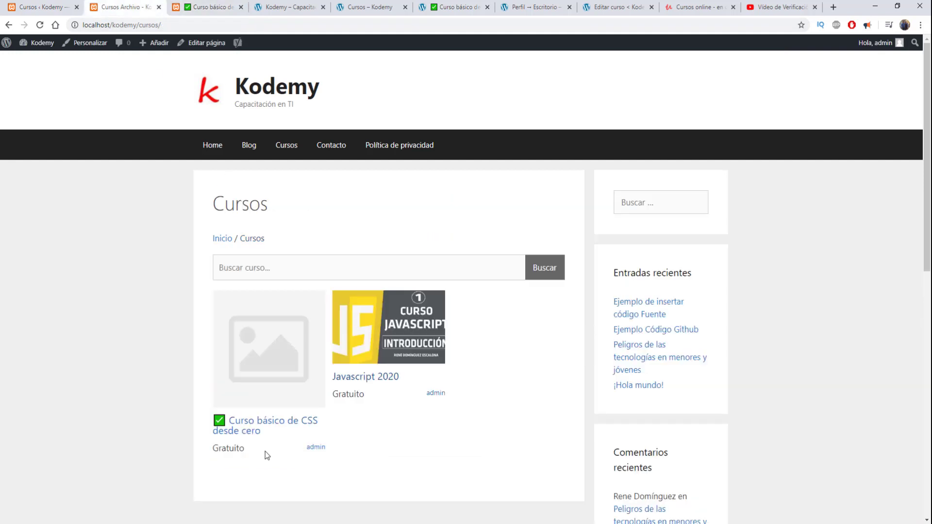
# Look over the published courses and view the page of the course "Curso básico de CSS desde cero"
pyautogui.scroll(-2, 265, 451)
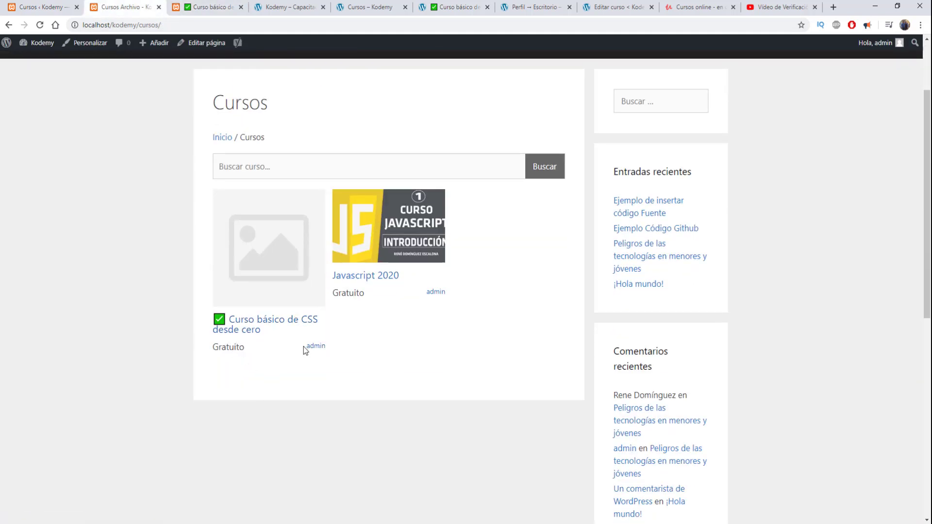
pyautogui.moveTo(304, 347); pyautogui.dragTo(340, 345)
pyautogui.click(267, 360)
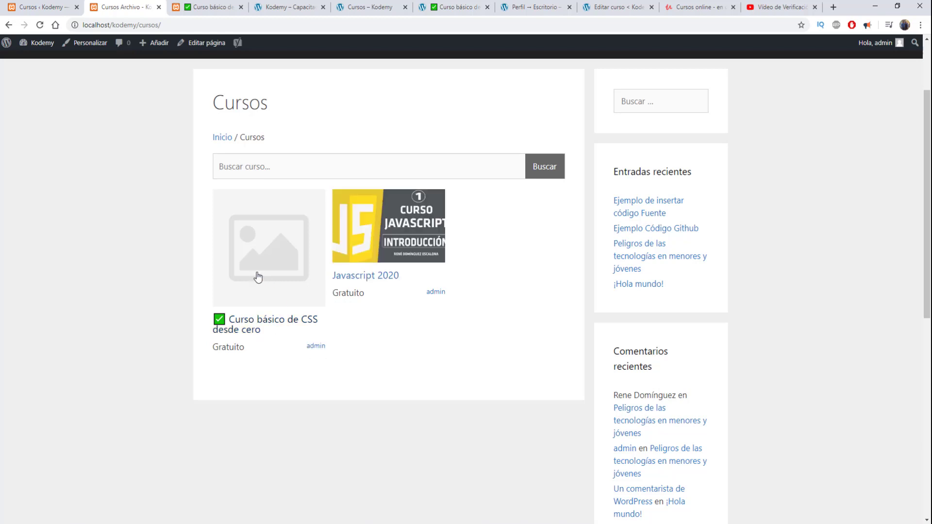
pyautogui.click(275, 254)
pyautogui.scroll(-3, 287, 315)
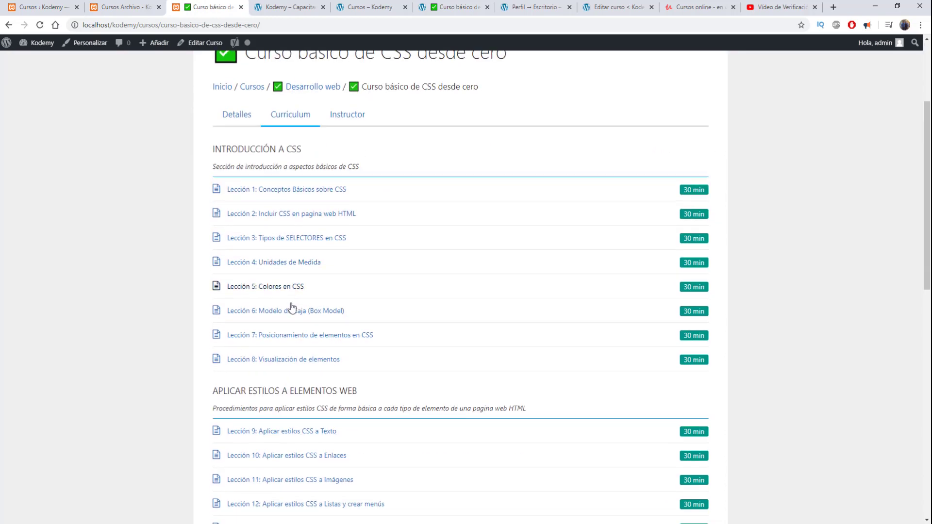
pyautogui.scroll(3, 296, 304)
pyautogui.scroll(-2, 343, 262)
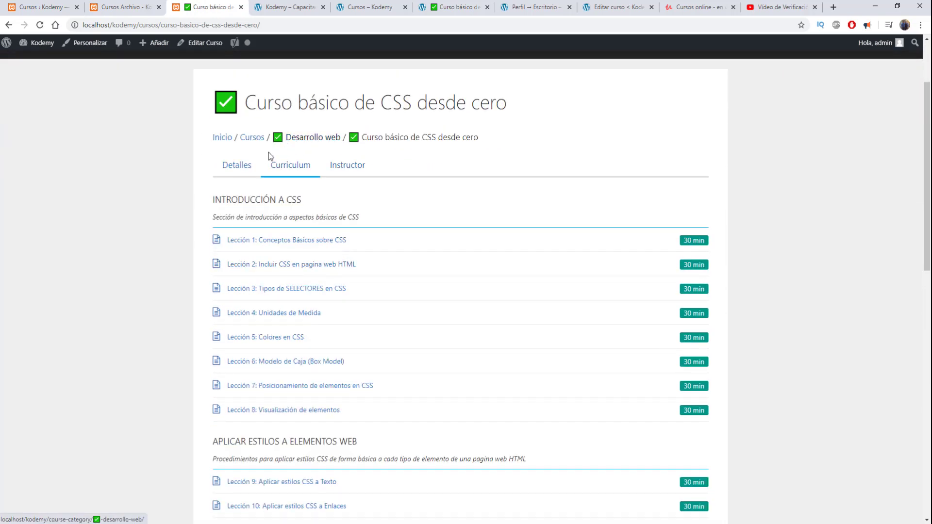
# Open the CSS course's Detalles section and review its welcome text, topic list and closing note
pyautogui.click(236, 166)
pyautogui.scroll(-3, 344, 306)
pyautogui.scroll(3, 301, 261)
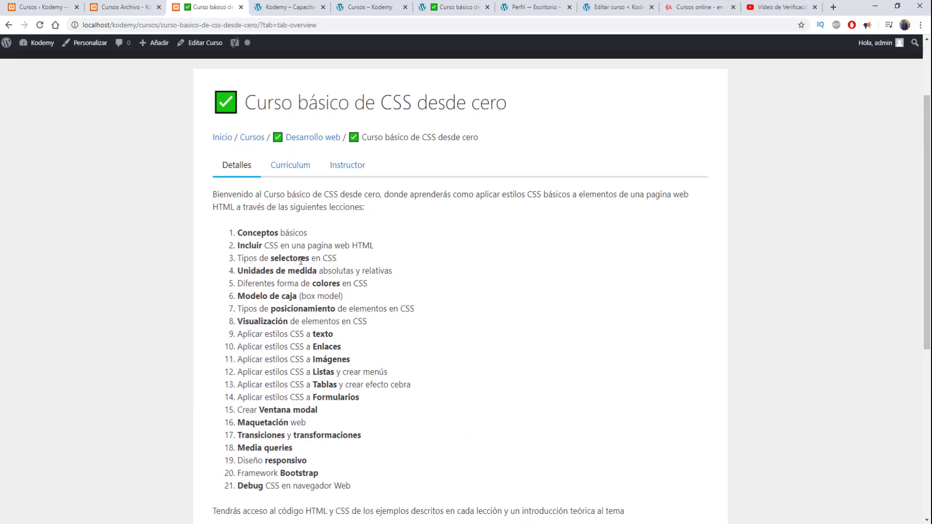
pyautogui.moveTo(212, 192); pyautogui.dragTo(653, 487)
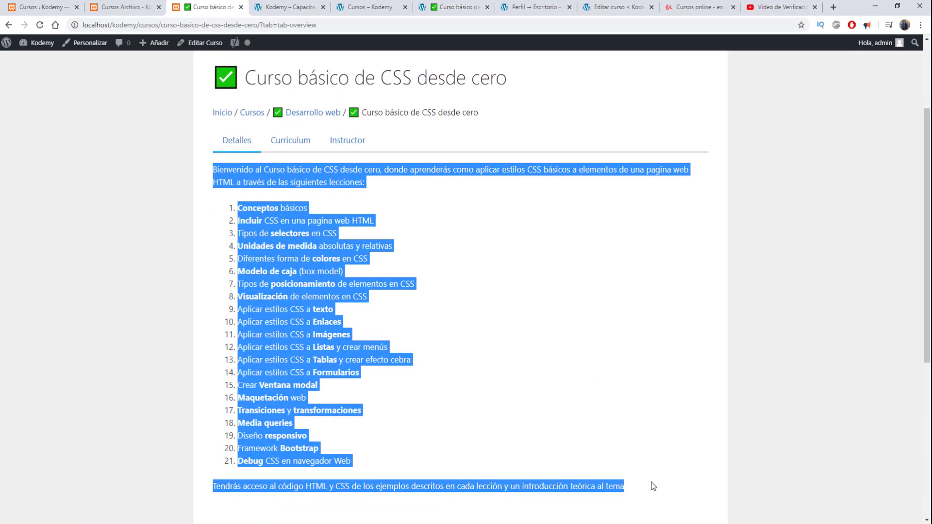
pyautogui.click(341, 315)
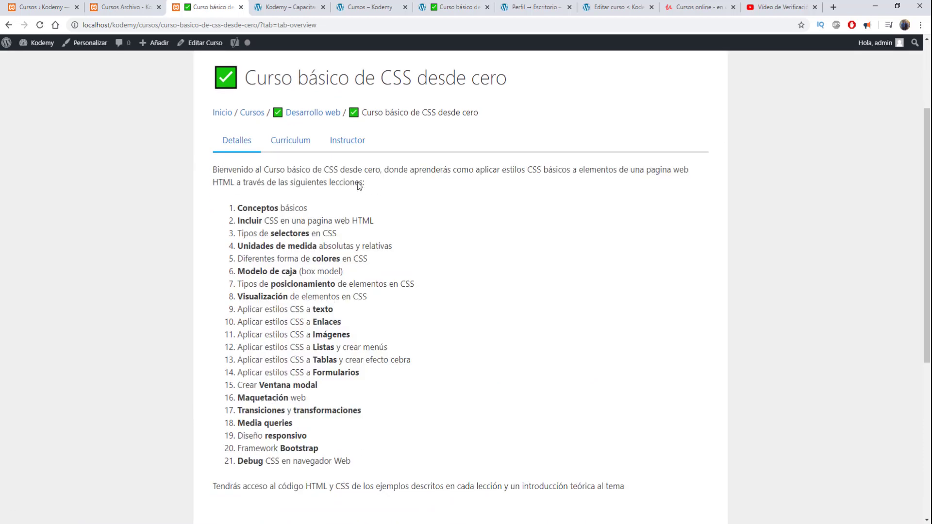
pyautogui.moveTo(358, 183); pyautogui.dragTo(190, 164)
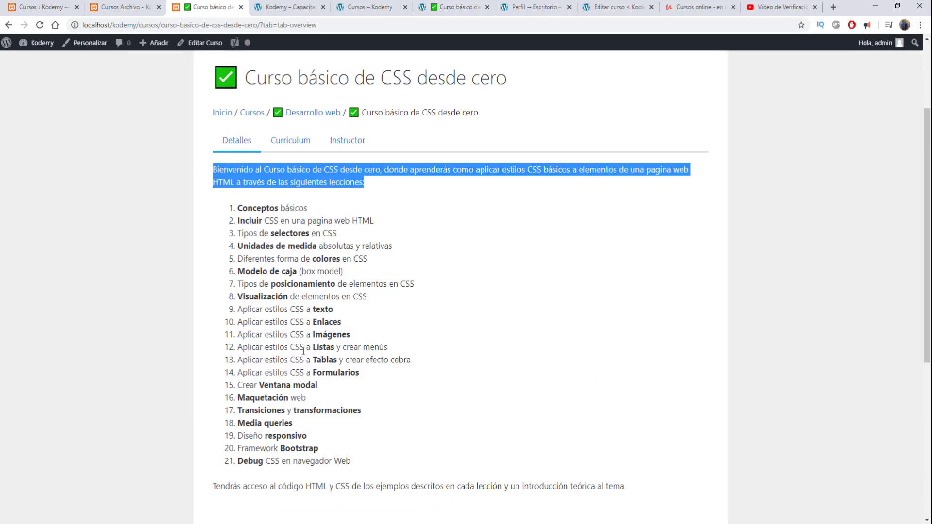
pyautogui.moveTo(364, 465); pyautogui.dragTo(219, 221)
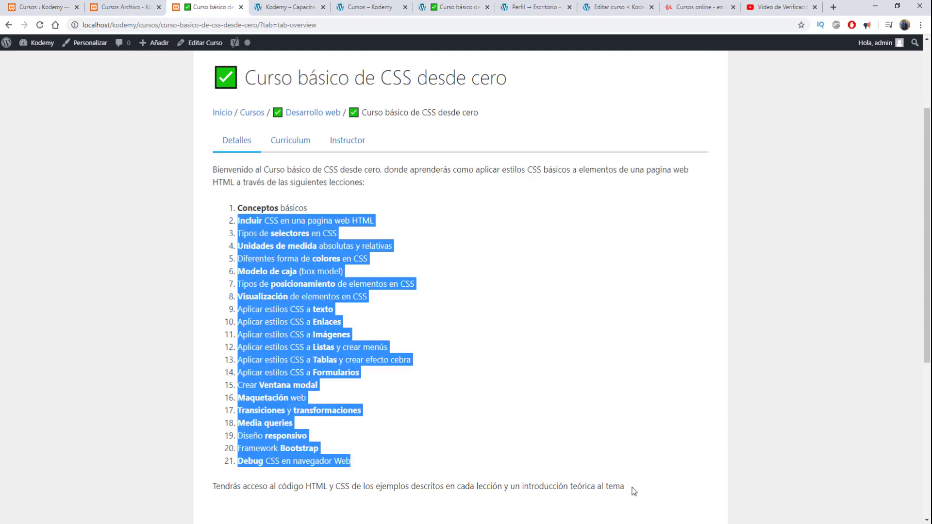
pyautogui.moveTo(634, 492); pyautogui.dragTo(189, 488)
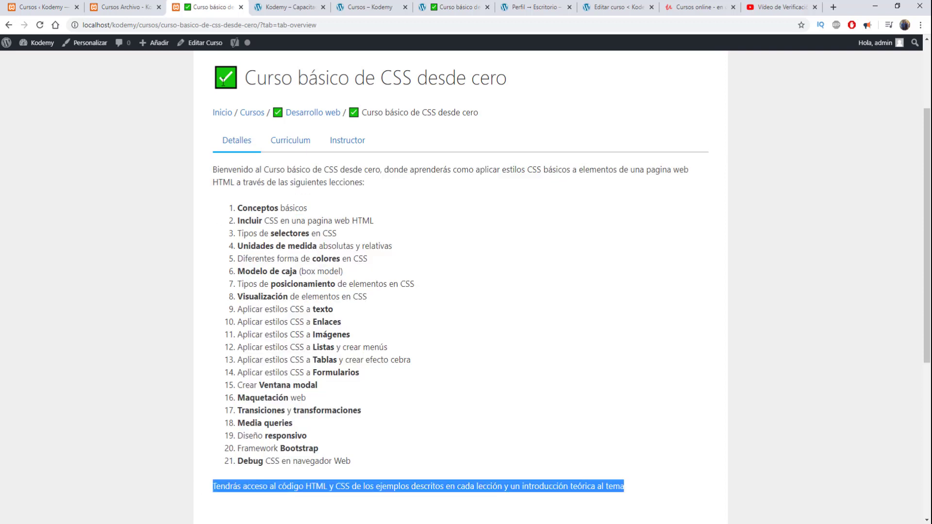
# Return to the CSS course's Curriculum and review its sections, lessons and durations
pyautogui.scroll(2, 267, 151)
pyautogui.click(293, 189)
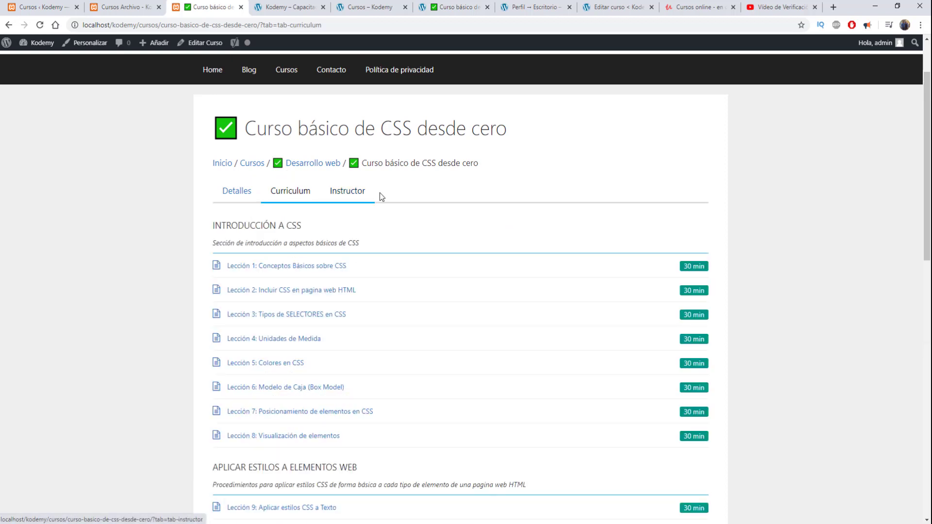
pyautogui.scroll(-4, 461, 189)
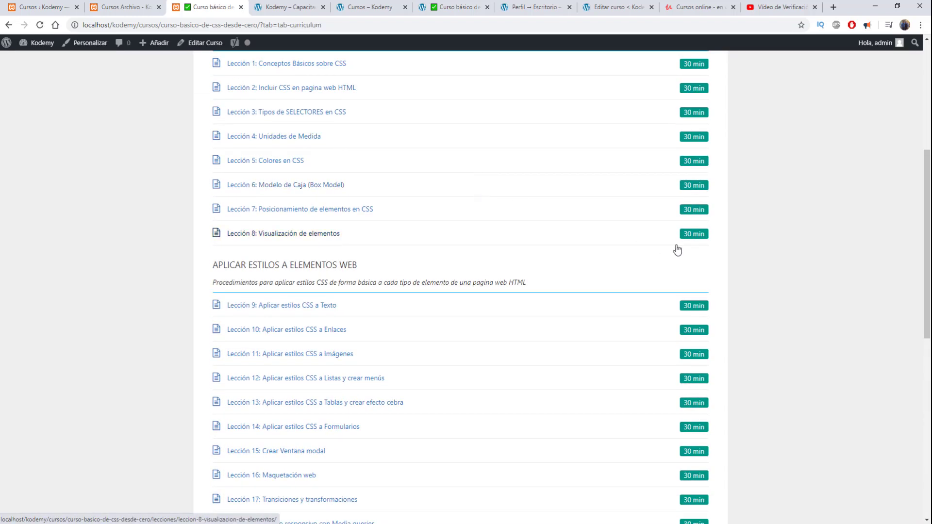
pyautogui.scroll(-2, 698, 257)
pyautogui.scroll(4, 721, 260)
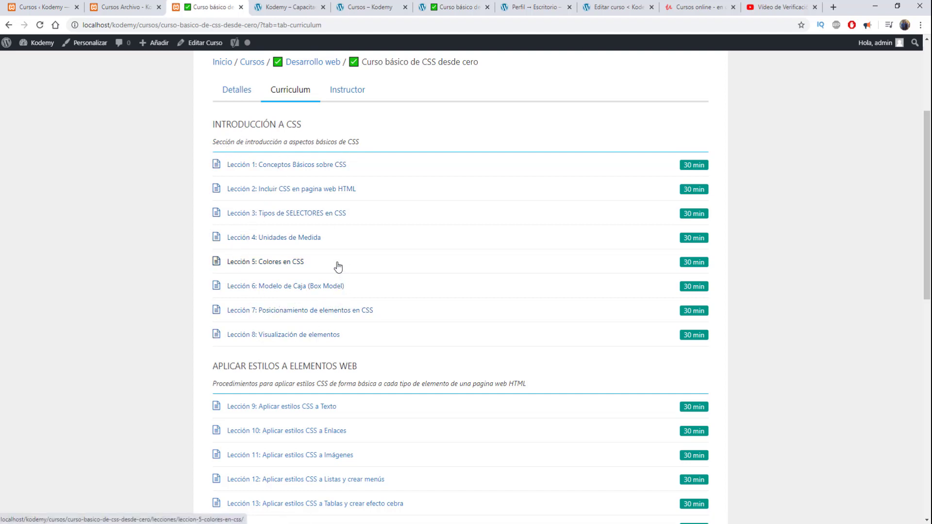
# Review the CSS course curriculum down to the Evaluación Final and open "Lección 1: Conceptos Básicos sobre CSS"
pyautogui.scroll(-1, 335, 223)
pyautogui.scroll(-4, 335, 224)
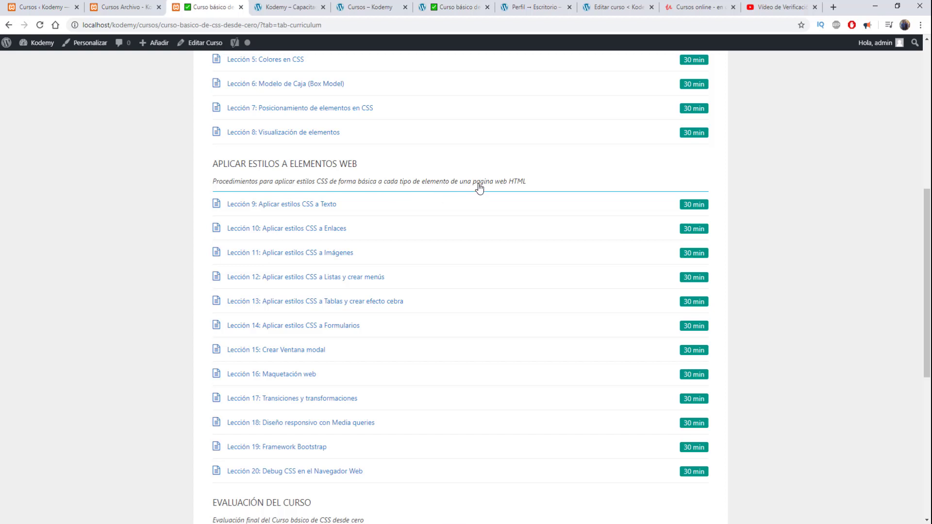
pyautogui.scroll(-1, 437, 292)
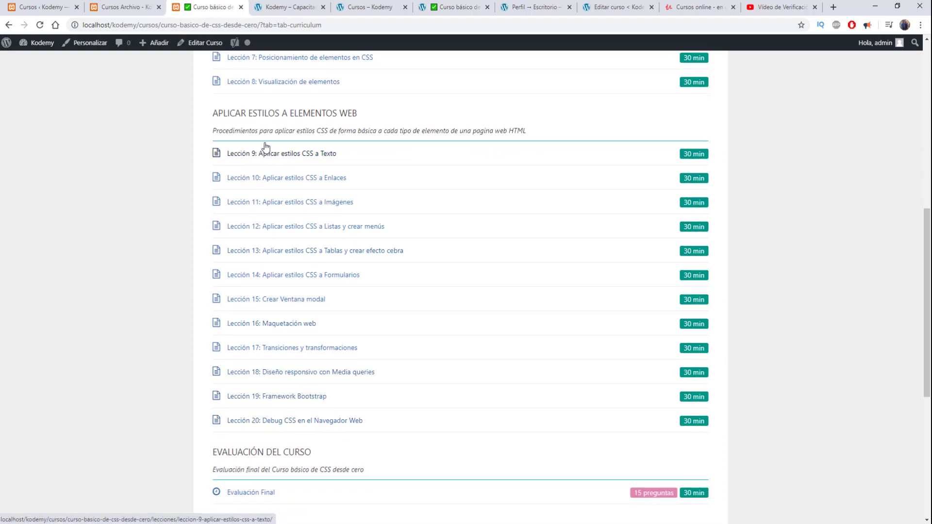
pyautogui.scroll(-3, 326, 449)
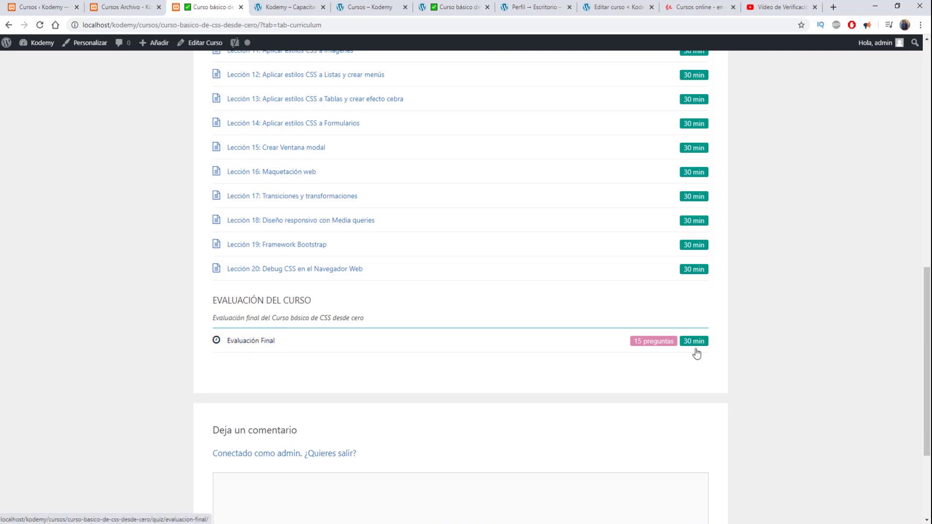
pyautogui.scroll(4, 679, 379)
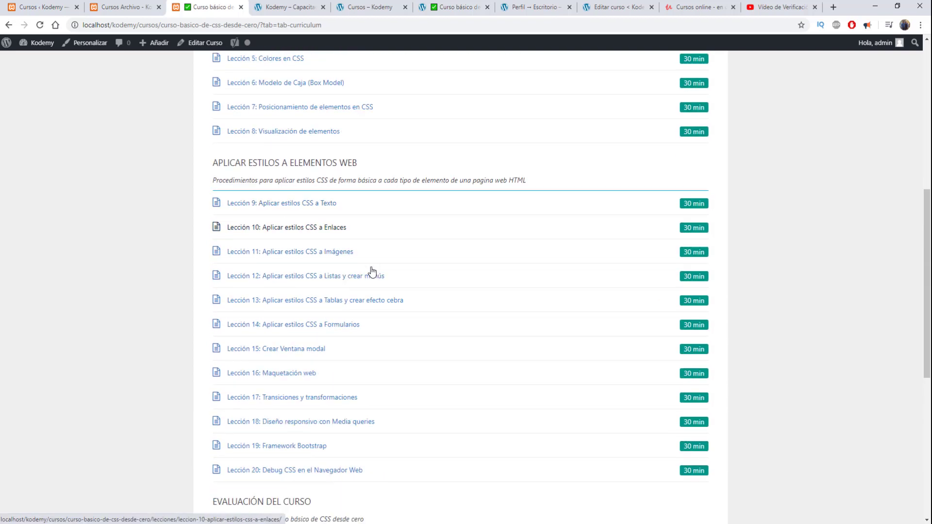
pyautogui.scroll(-3, 392, 286)
pyautogui.scroll(7, 391, 286)
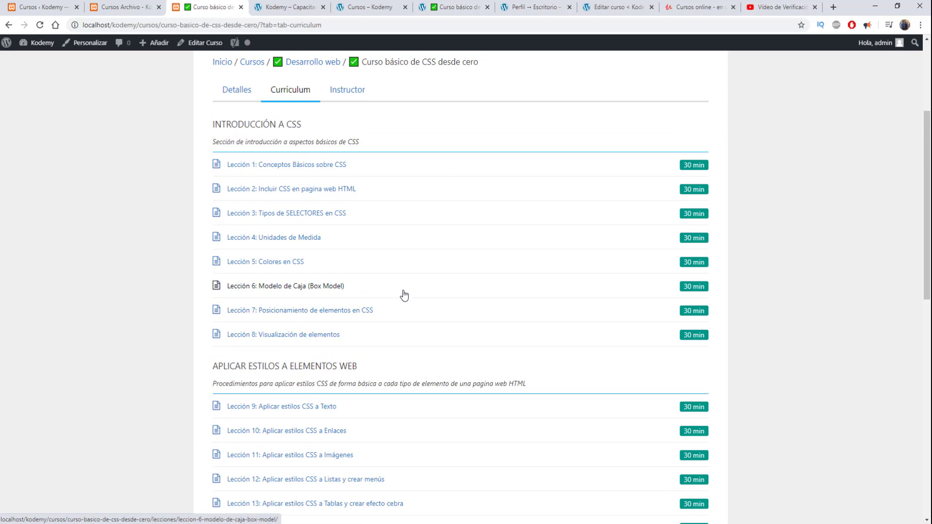
pyautogui.scroll(-6, 404, 295)
pyautogui.scroll(6, 407, 297)
pyautogui.scroll(3, 337, 254)
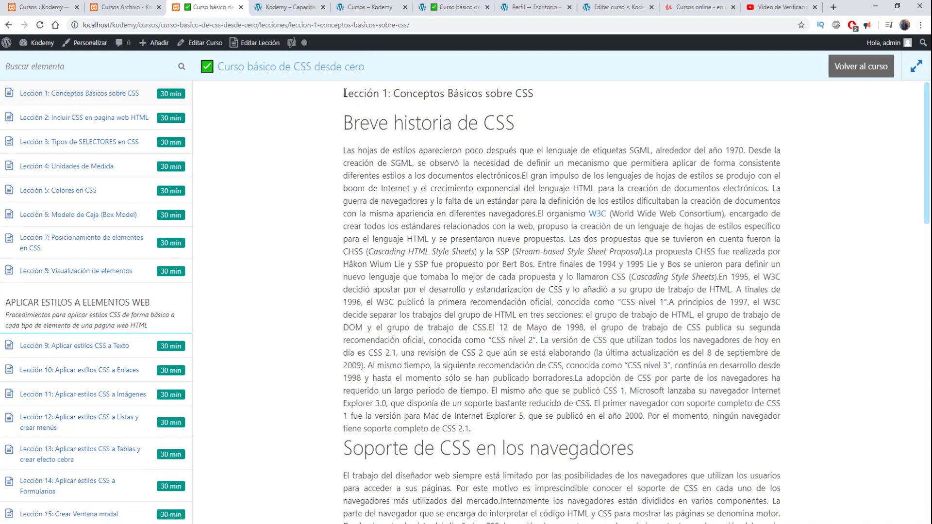
# Skim Lección 1 from its title and introductory text through the browser support table to the tutorial video
pyautogui.moveTo(344, 93); pyautogui.dragTo(545, 92)
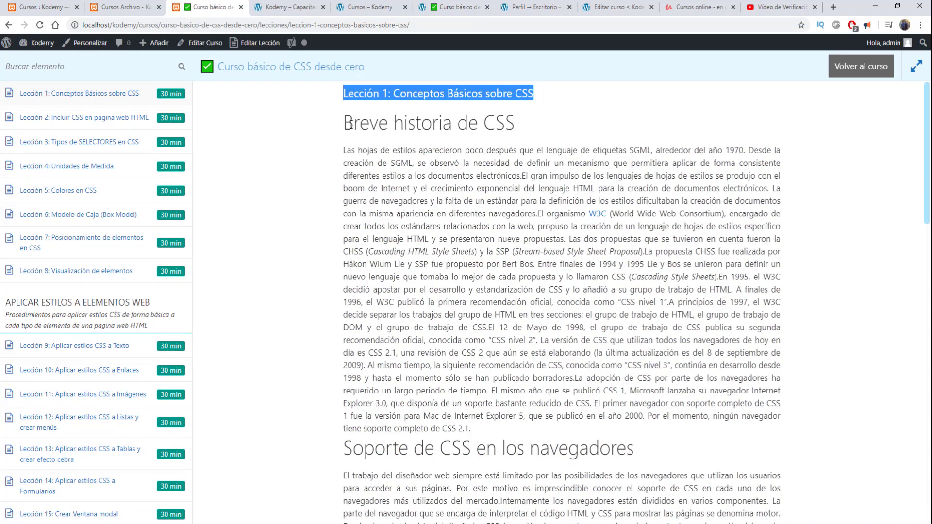
pyautogui.moveTo(350, 124); pyautogui.dragTo(407, 165)
pyautogui.scroll(-9, 408, 182)
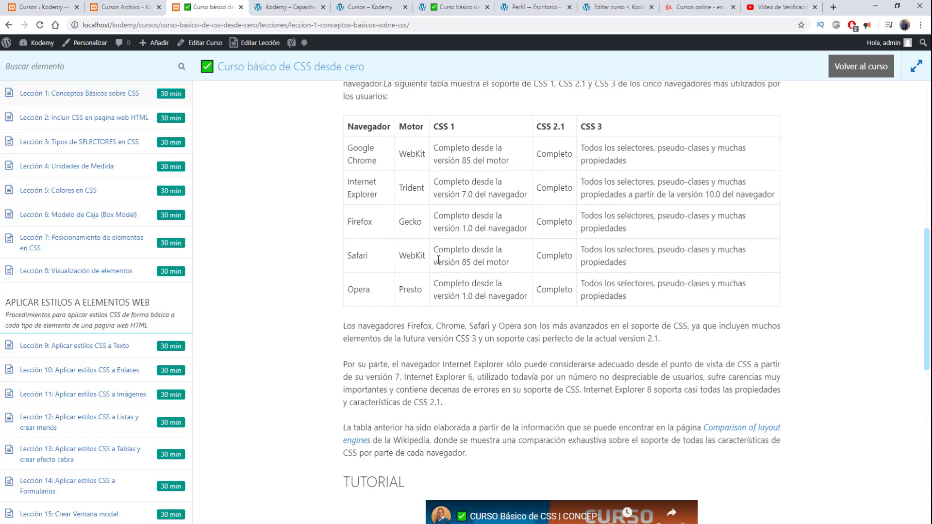
pyautogui.scroll(-4, 438, 260)
pyautogui.scroll(2, 438, 260)
pyautogui.scroll(2, 439, 260)
pyautogui.scroll(-3, 475, 401)
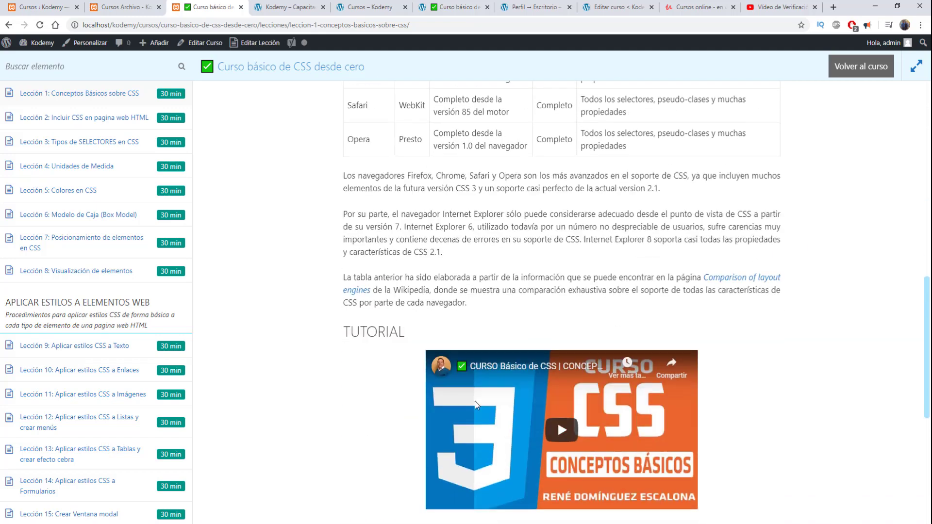
pyautogui.scroll(11, 428, 158)
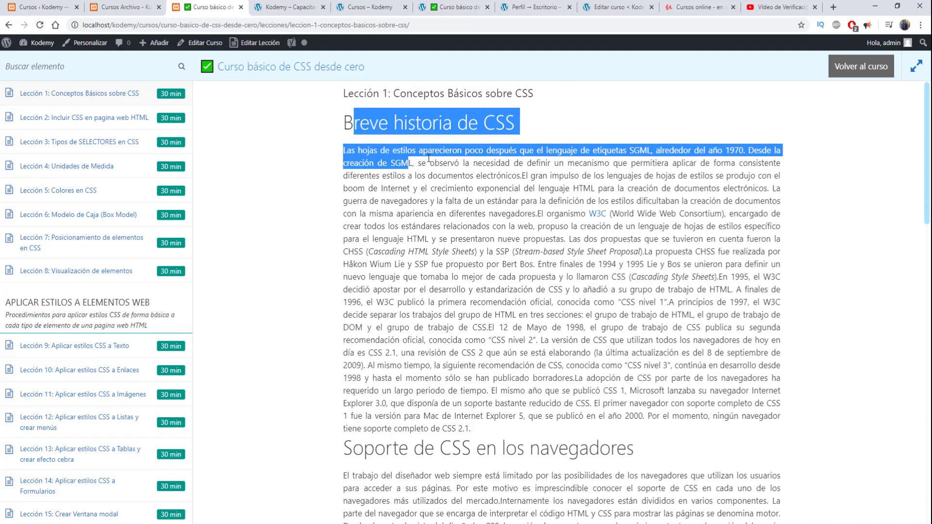
# Highlight the headings "Breve historia de CSS" and "Soporte de CSS en los navegadores" while reviewing Lección 1's content
pyautogui.click(405, 109)
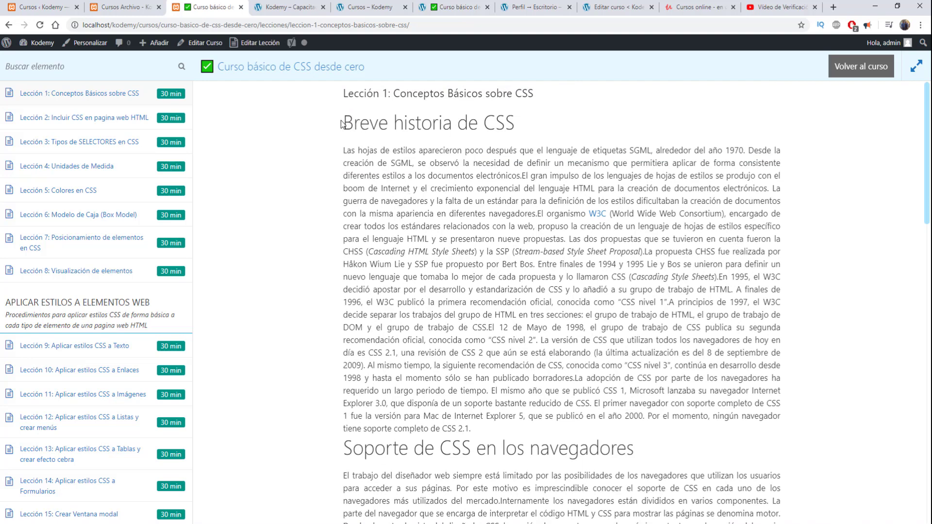
pyautogui.moveTo(342, 123); pyautogui.dragTo(532, 128)
pyautogui.scroll(-4, 511, 251)
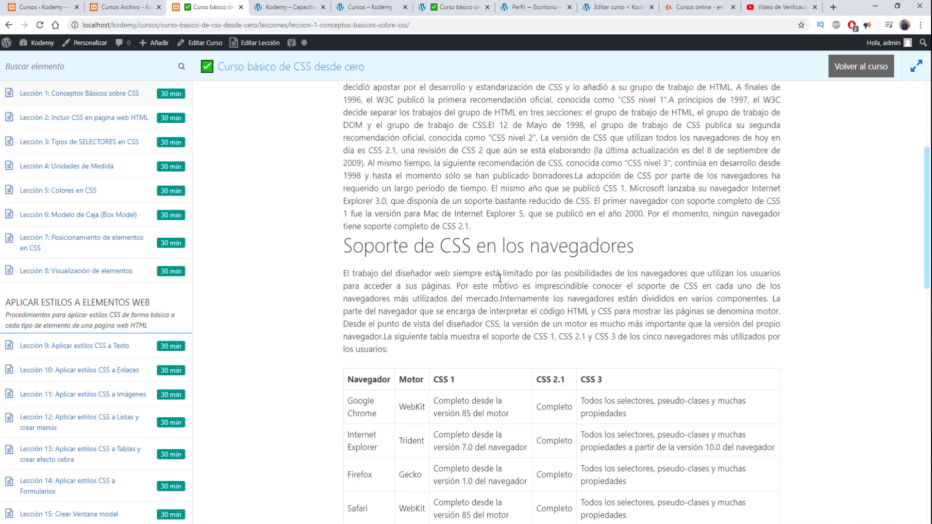
pyautogui.moveTo(347, 245); pyautogui.dragTo(678, 238)
pyautogui.scroll(-9, 457, 293)
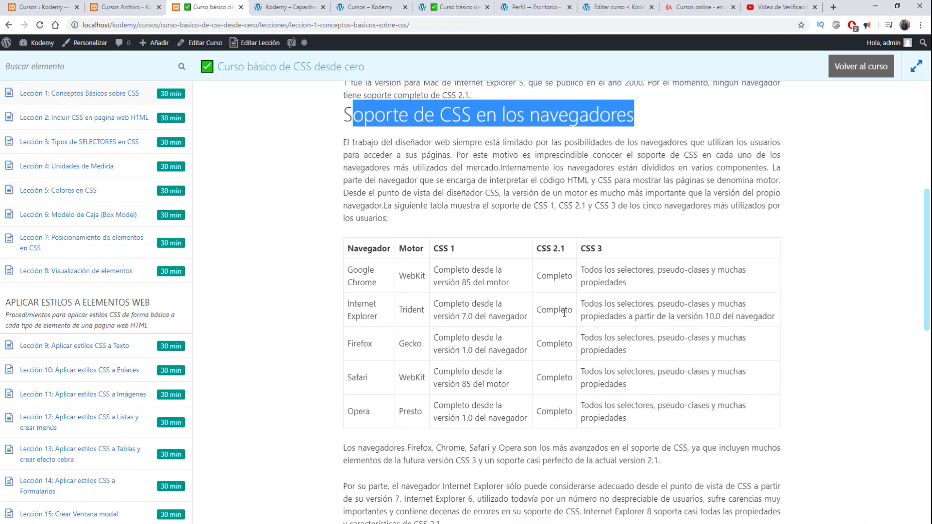
pyautogui.scroll(-5, 447, 294)
pyautogui.scroll(5, 438, 295)
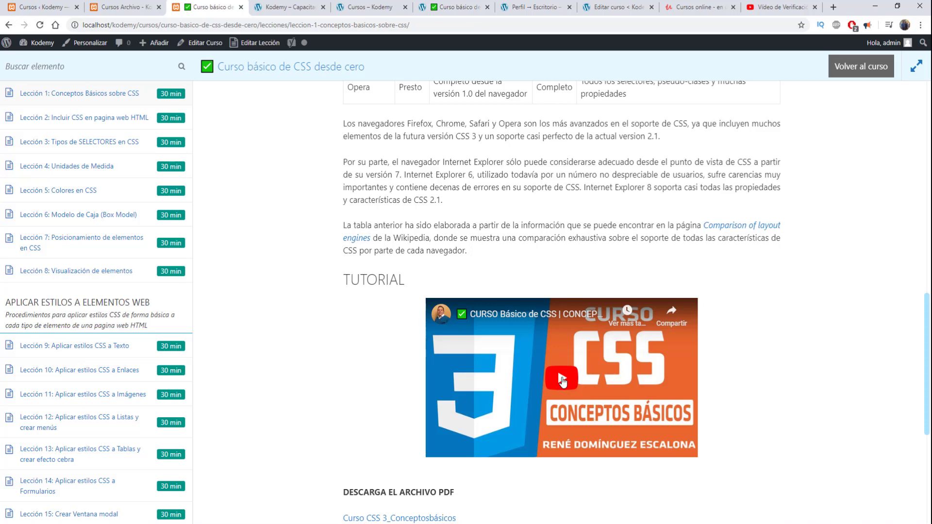
# Play a short part of Lección 1's embedded tutorial video, pause it, and view the PDF download section
pyautogui.click(562, 382)
pyautogui.scroll(-2, 509, 381)
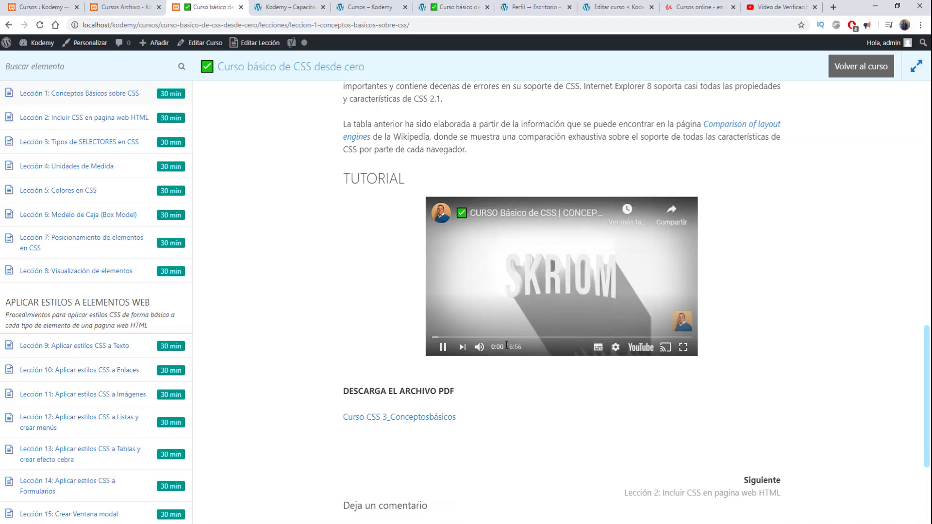
pyautogui.click(604, 278)
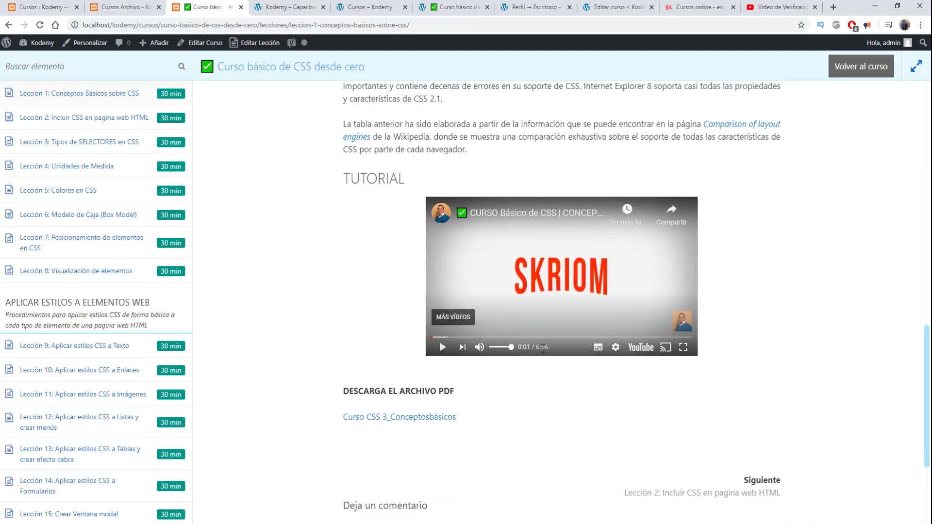
pyautogui.click(443, 347)
pyautogui.click(443, 347)
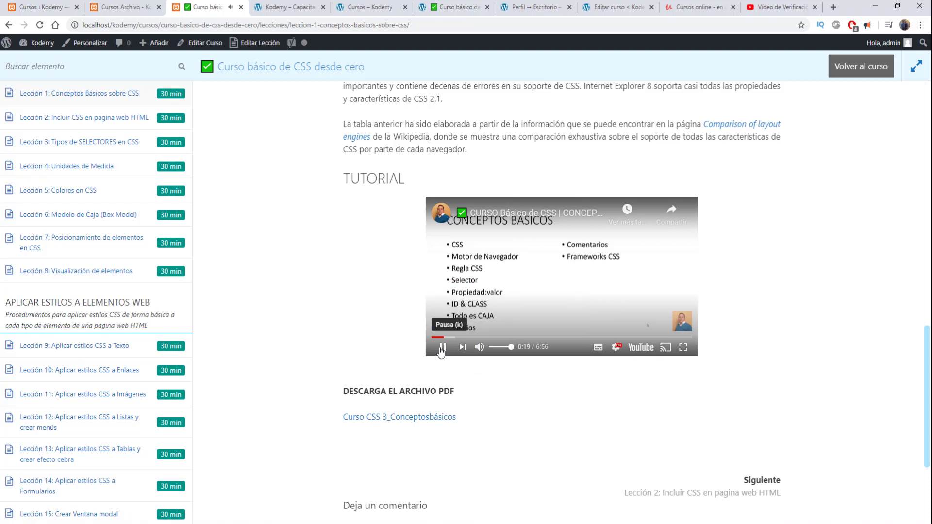
pyautogui.click(443, 348)
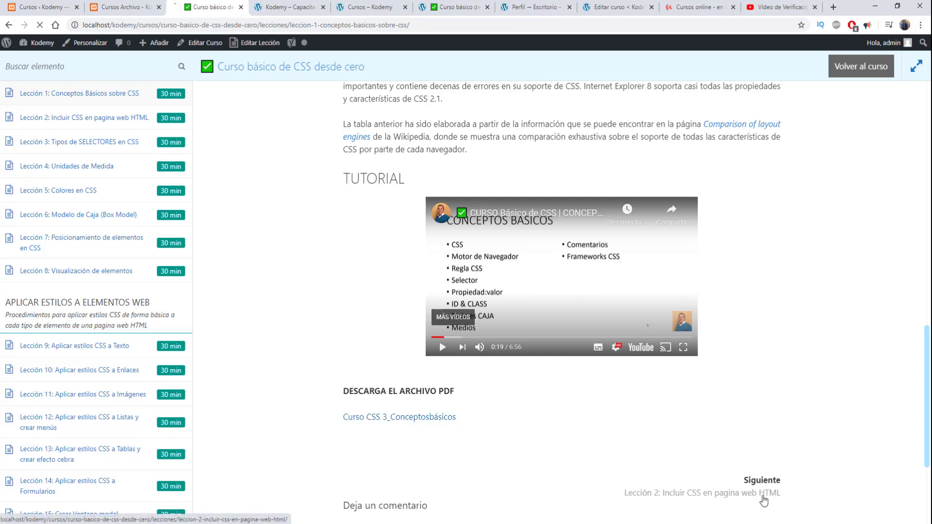
pyautogui.click(760, 493)
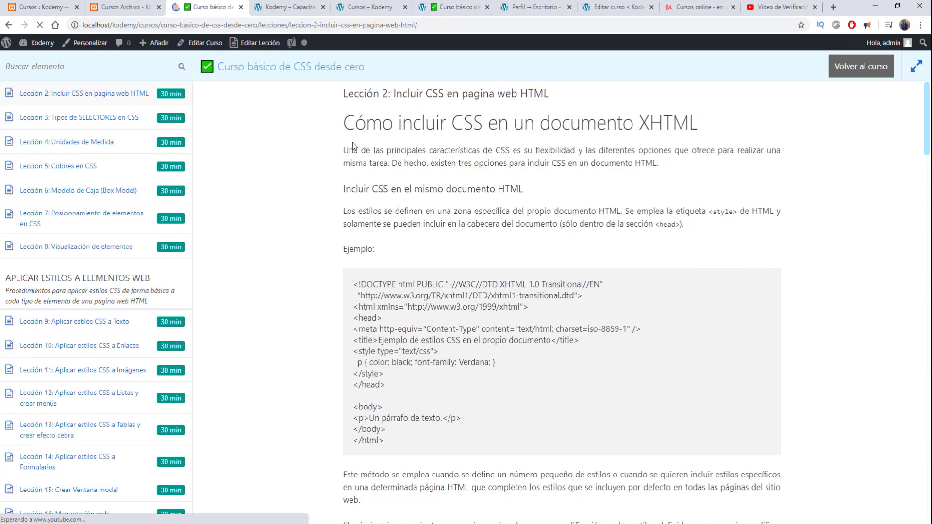
pyautogui.moveTo(349, 133); pyautogui.dragTo(484, 388)
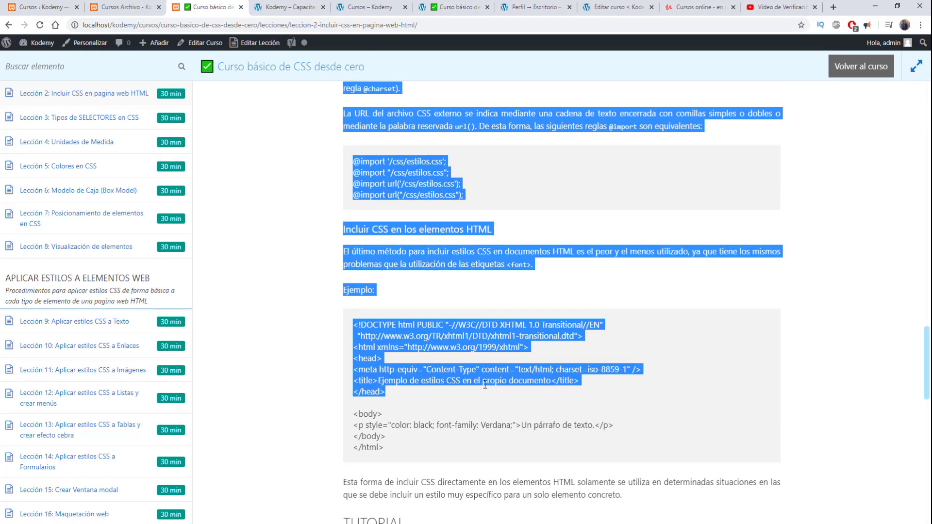
pyautogui.click(355, 217)
pyautogui.scroll(-2, 381, 344)
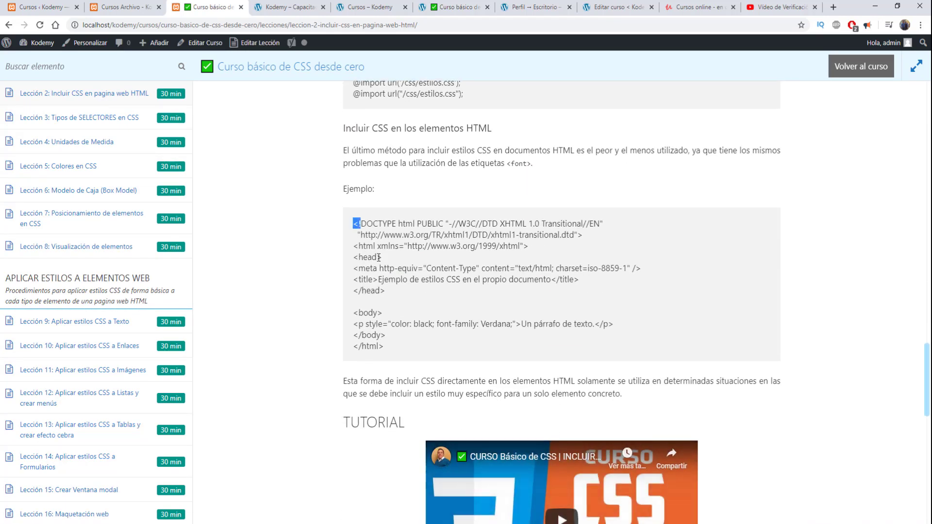
pyautogui.moveTo(379, 257); pyautogui.dragTo(392, 350)
pyautogui.scroll(3, 437, 291)
pyautogui.moveTo(474, 247); pyautogui.dragTo(332, 216)
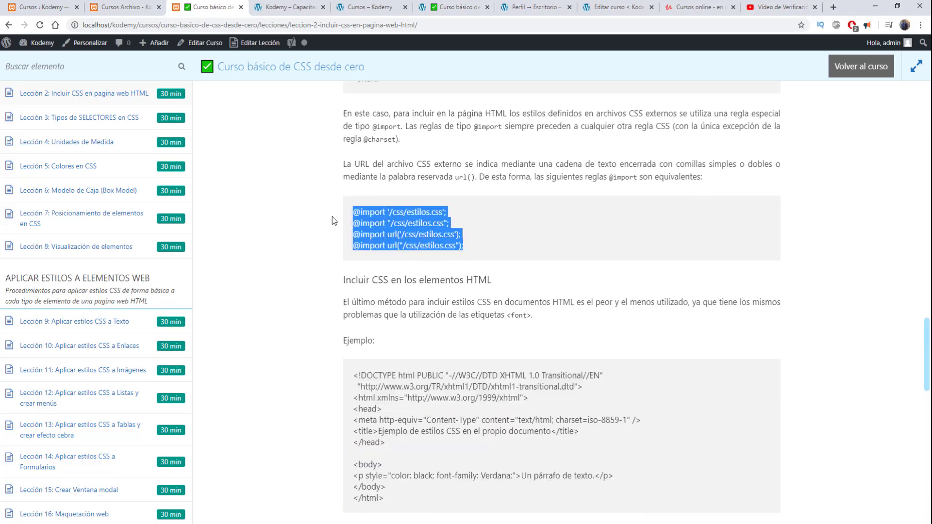
# Highlight Lección 2's TUTORIAL heading, then start and pause its embedded video
pyautogui.scroll(-7, 418, 369)
pyautogui.moveTo(406, 221); pyautogui.dragTo(341, 221)
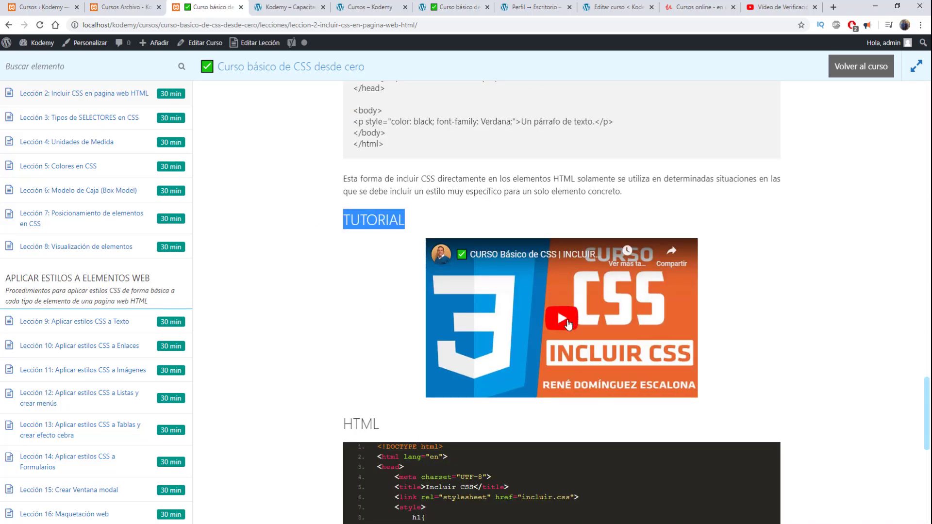
pyautogui.click(563, 319)
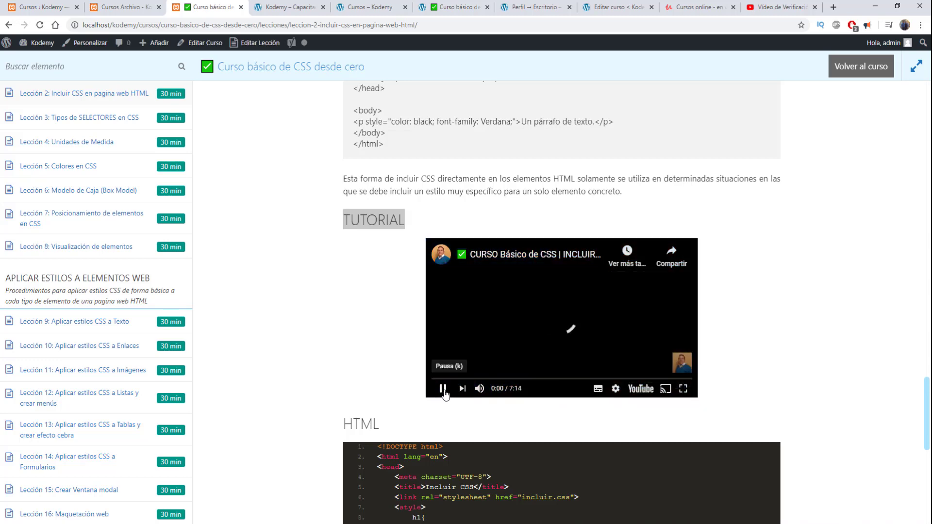
pyautogui.click(448, 392)
# View Lección 2's code blocks, then advance the tutorial video to 0:17 and close its "Más vídeos" suggestions
pyautogui.scroll(-1, 558, 340)
pyautogui.scroll(-3, 586, 348)
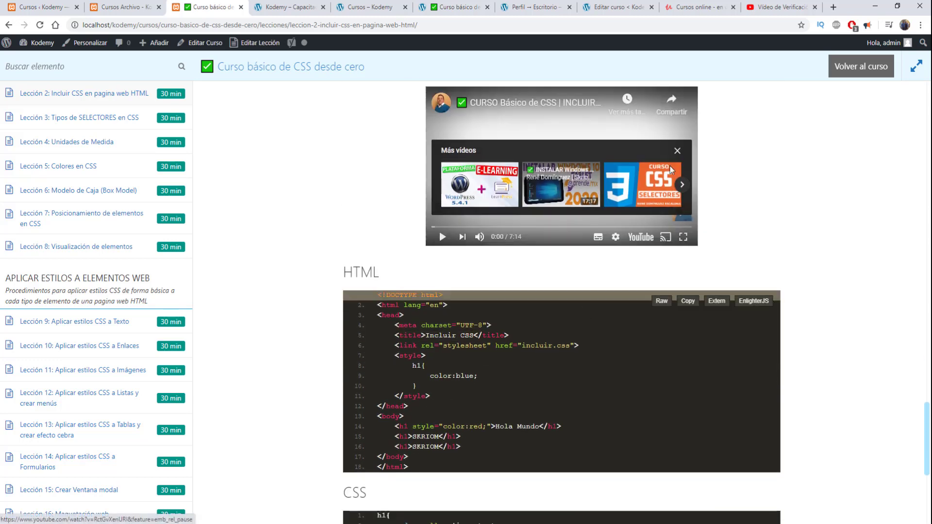
pyautogui.scroll(-2, 520, 235)
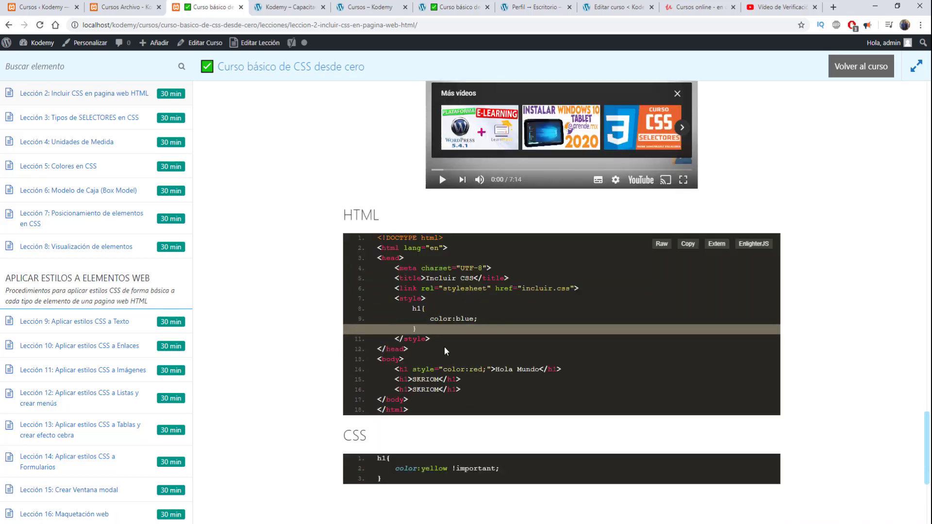
pyautogui.scroll(4, 550, 193)
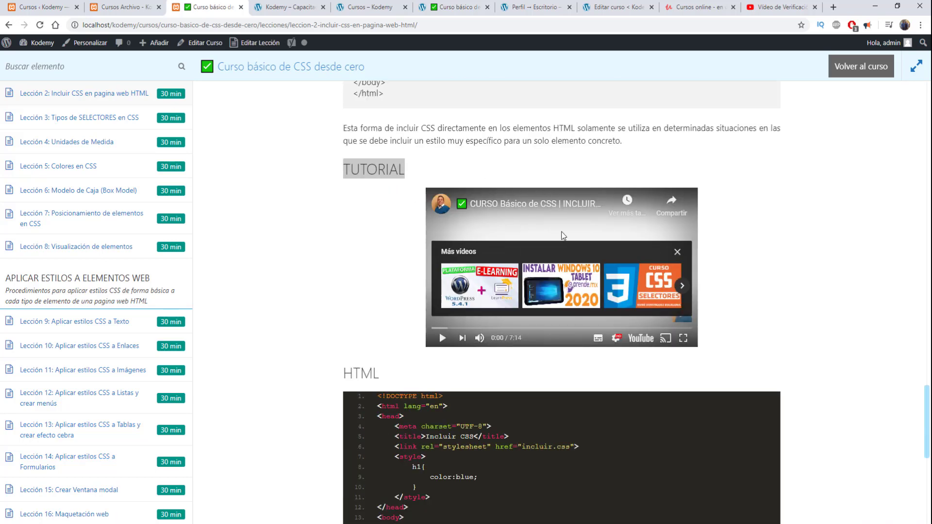
pyautogui.click(439, 328)
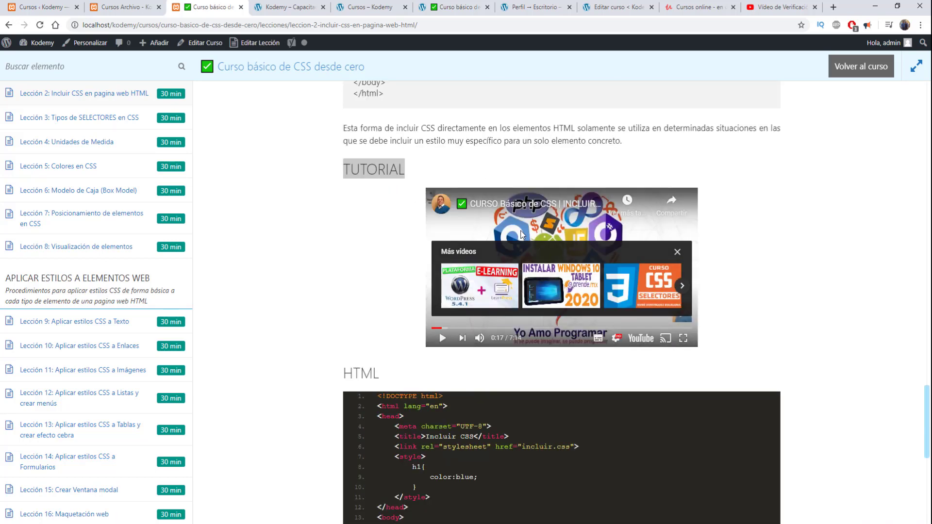
pyautogui.click(677, 252)
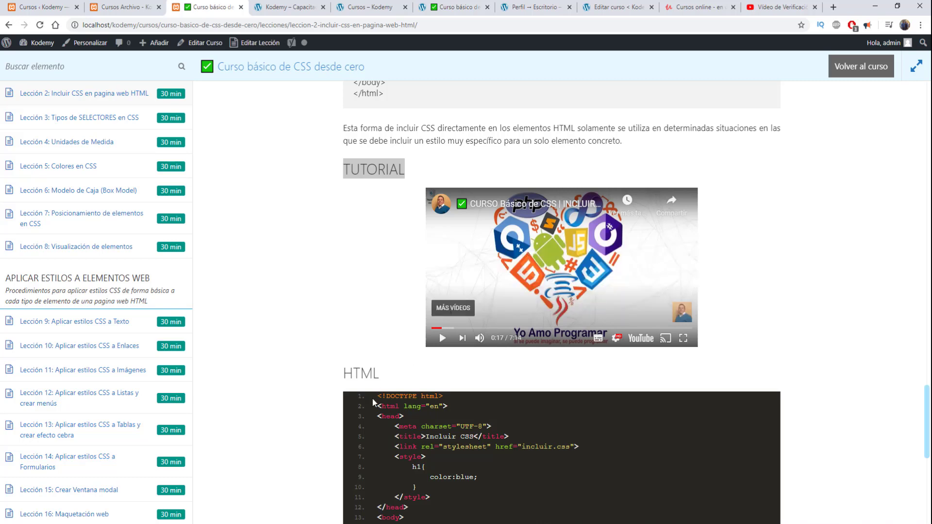
# Examine the HTML and CSS code blocks below Lección 2's video and the previous and next lesson links
pyautogui.scroll(-3, 372, 397)
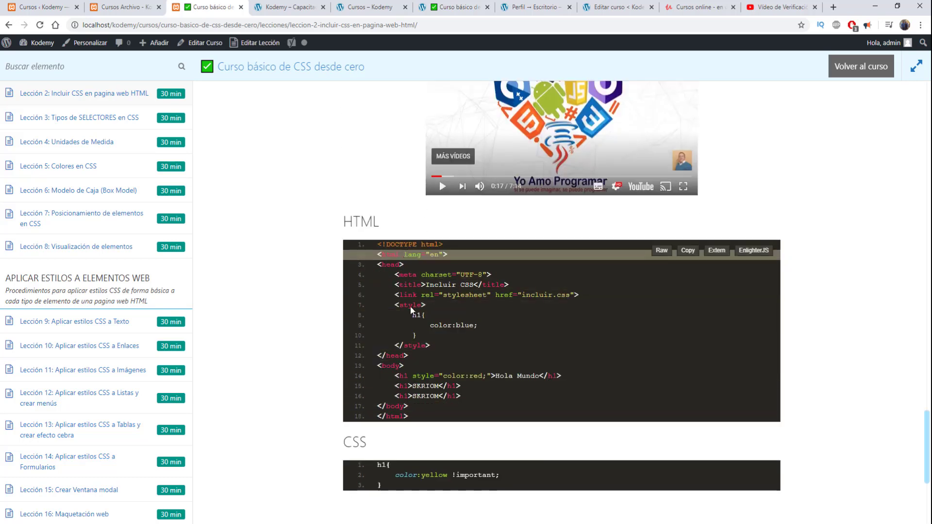
pyautogui.scroll(-2, 456, 427)
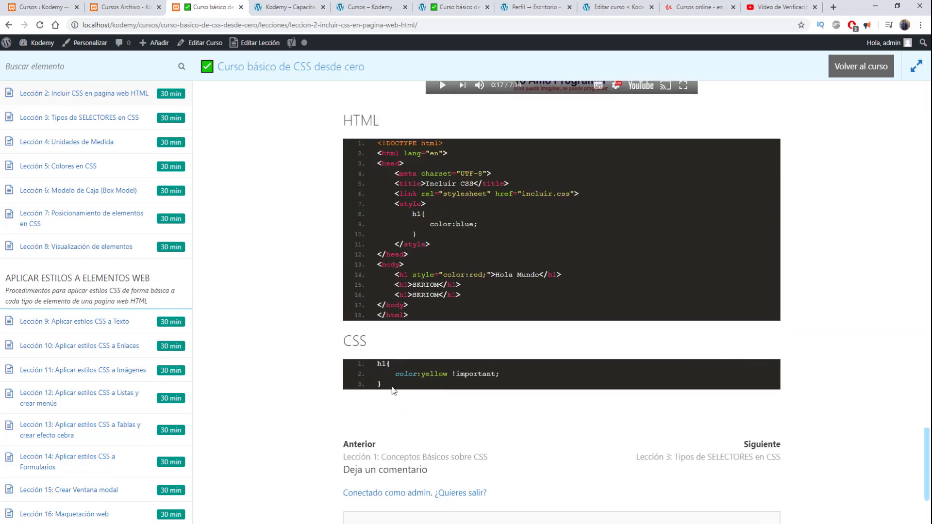
pyautogui.scroll(5, 564, 222)
pyautogui.scroll(-2, 550, 305)
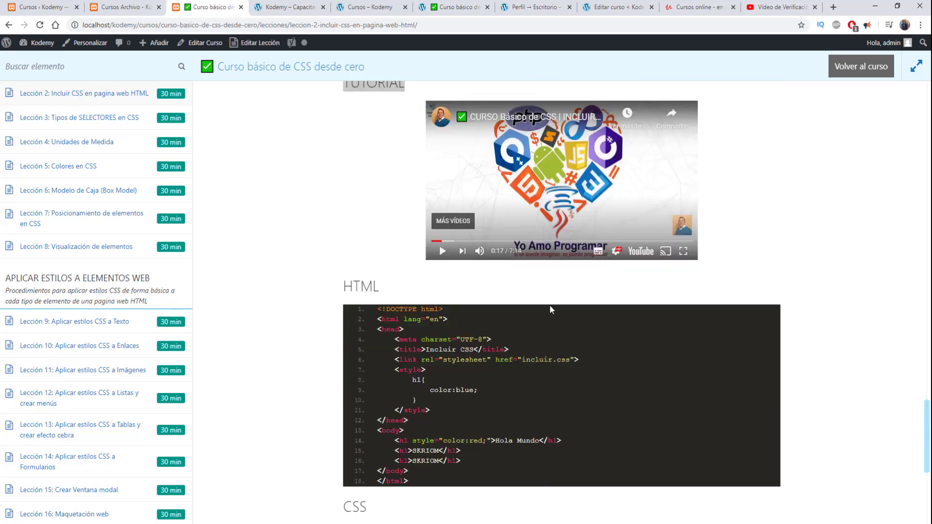
pyautogui.scroll(-3, 549, 304)
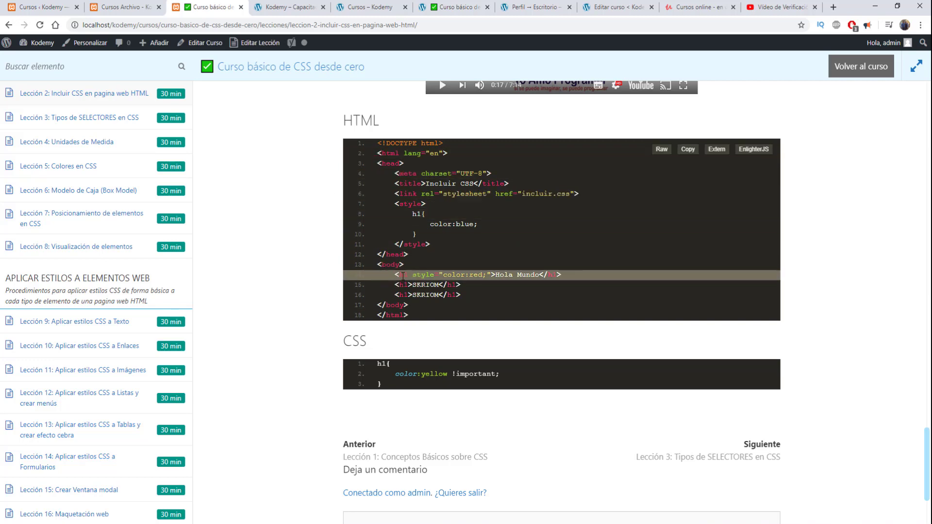
pyautogui.scroll(-1, 689, 439)
pyautogui.scroll(-2, 690, 438)
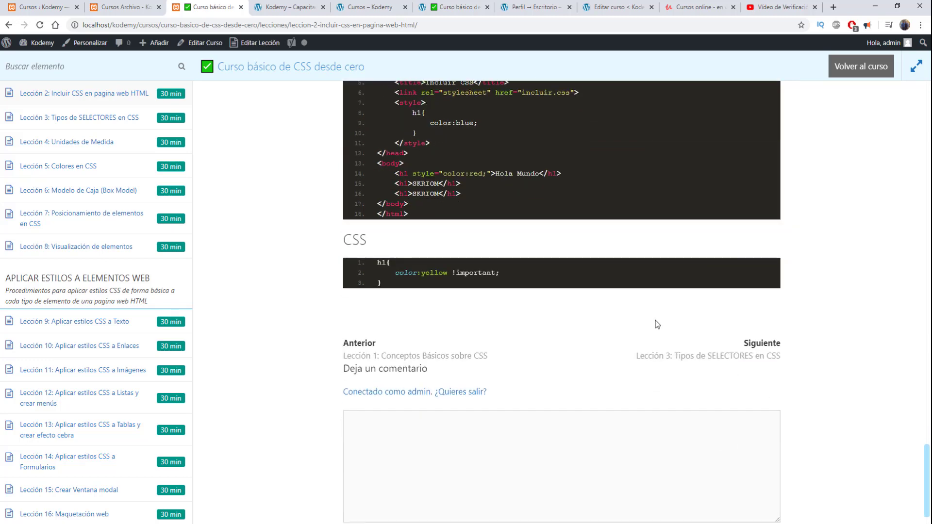
pyautogui.scroll(5, 656, 321)
pyautogui.scroll(-1, 558, 306)
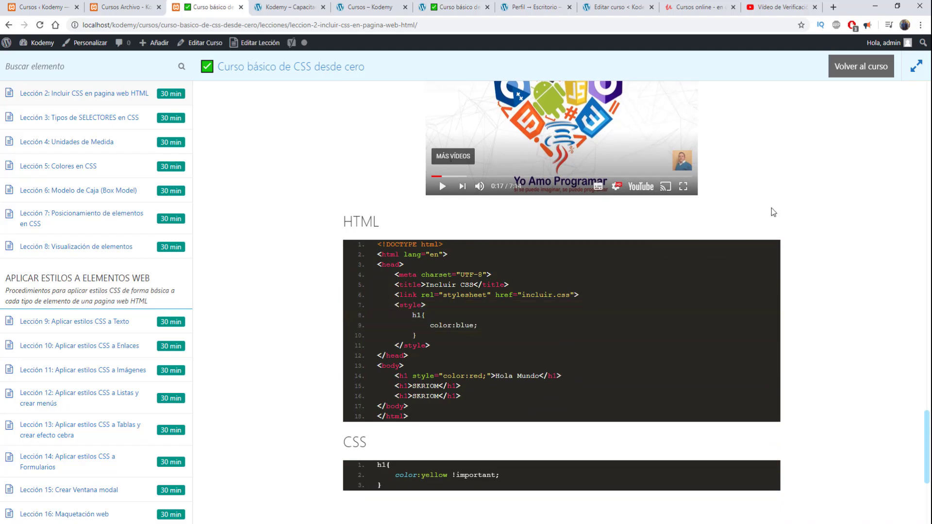
# Review Lección 2 once more from its opening text to the final code blocks and comment form
pyautogui.scroll(20, 537, 299)
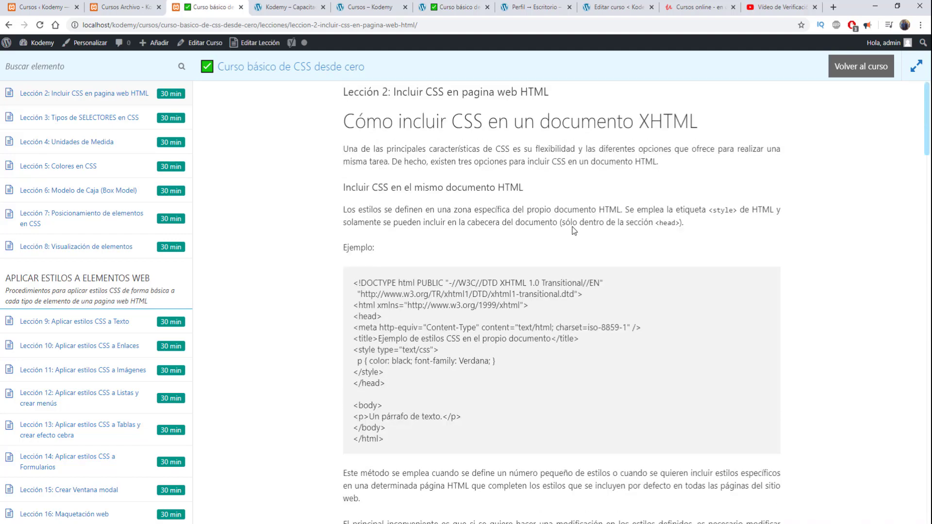
pyautogui.scroll(-20, 465, 183)
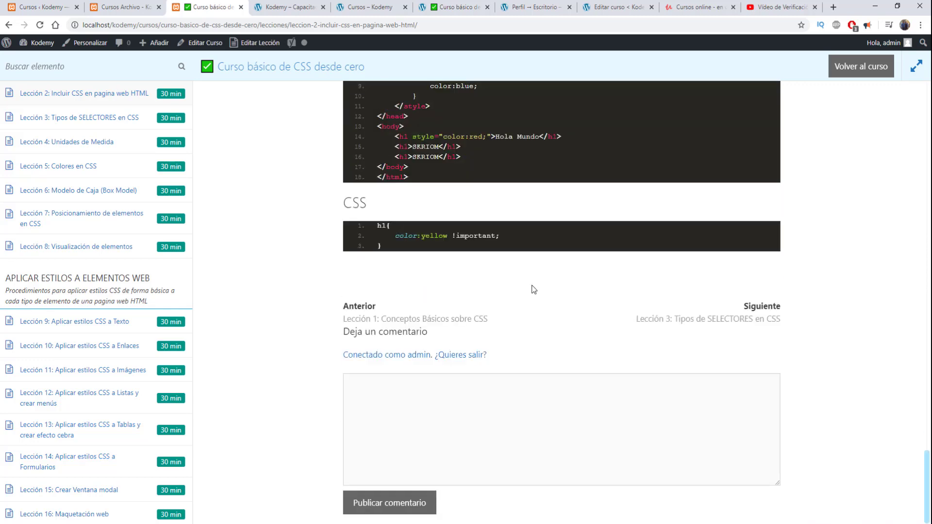
pyautogui.scroll(3, 619, 187)
pyautogui.scroll(-5, 378, 312)
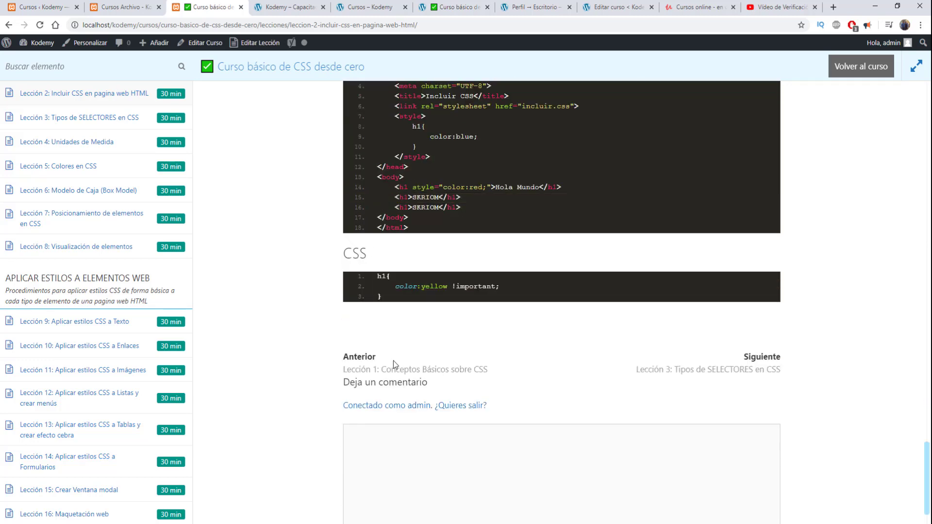
# Open the following lesson, "Lección 3: Tipos de SELECTORES en CSS", and read through its text and selector examples
pyautogui.click(727, 377)
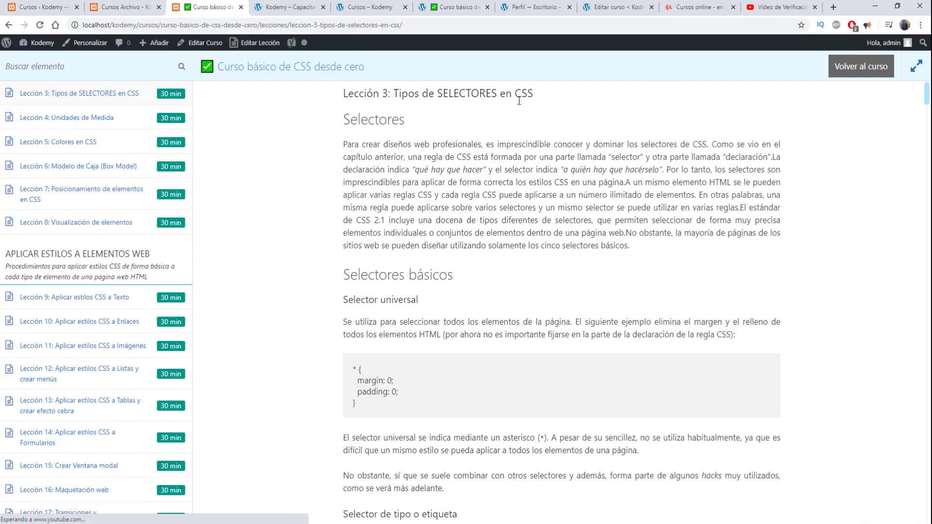
pyautogui.scroll(-4, 399, 184)
pyautogui.scroll(-20, 414, 167)
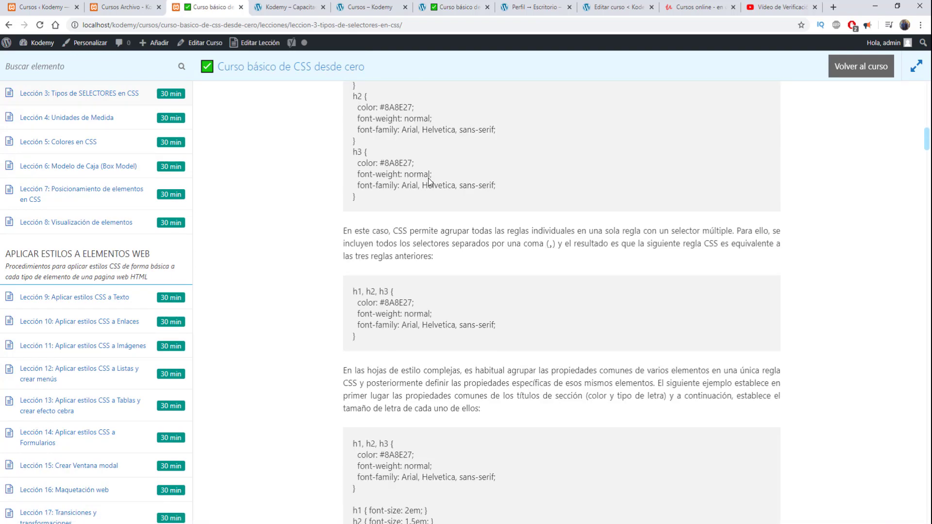
pyautogui.scroll(-20, 449, 189)
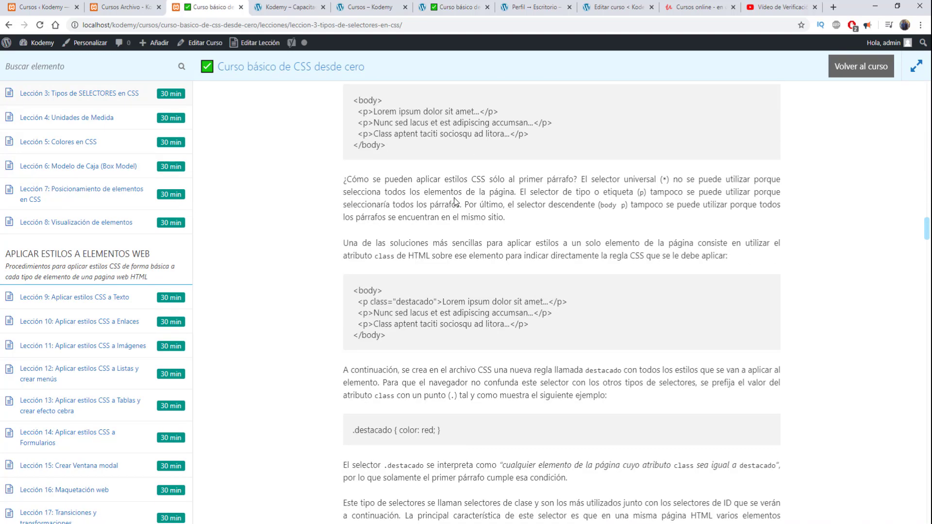
pyautogui.scroll(-20, 474, 200)
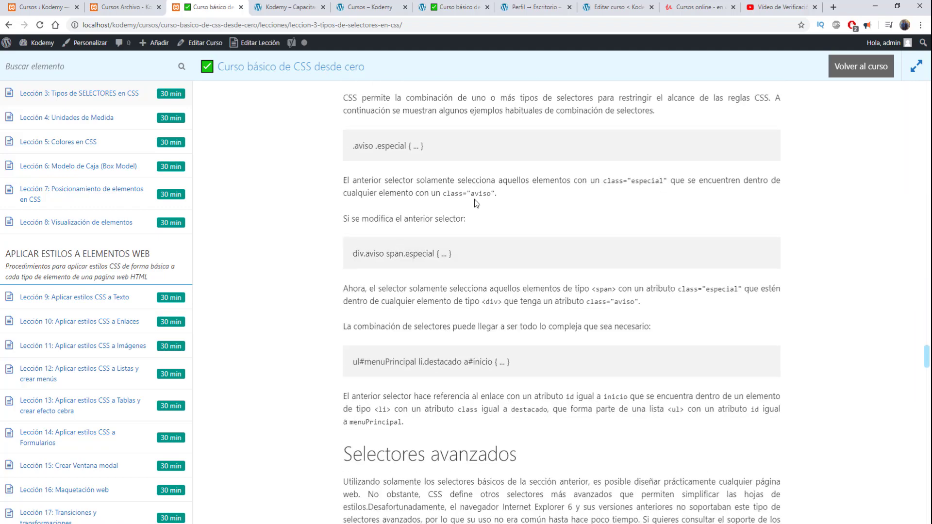
pyautogui.scroll(-10, 478, 203)
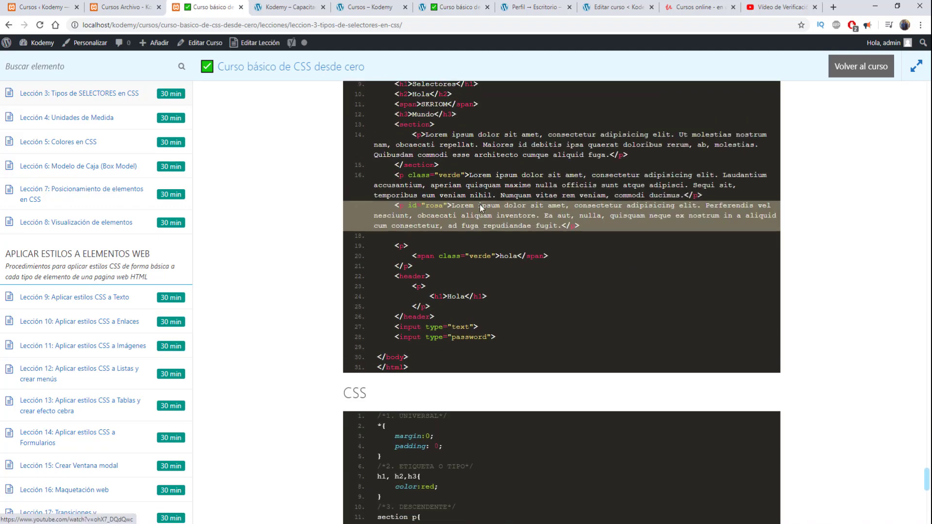
# Examine Lección 3's tutorial video and the HTML and CSS code blocks below it
pyautogui.scroll(10, 480, 204)
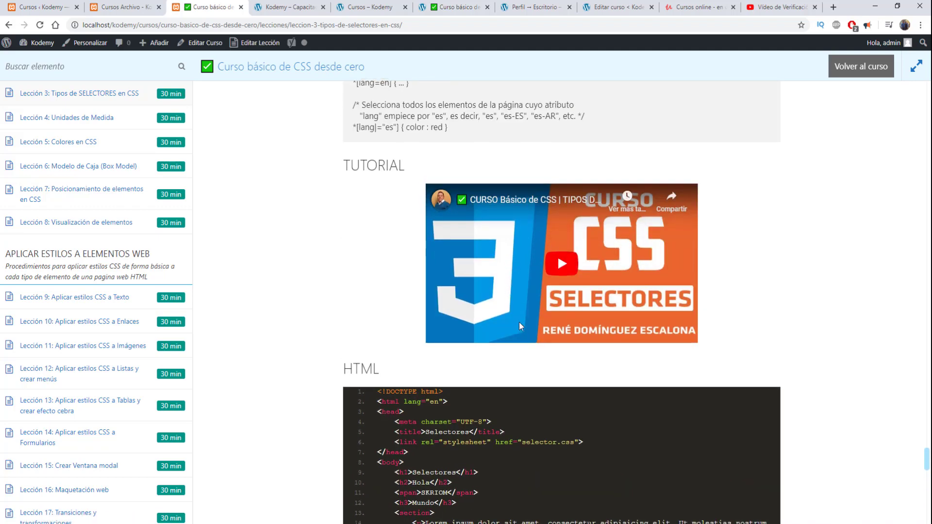
pyautogui.scroll(-6, 516, 240)
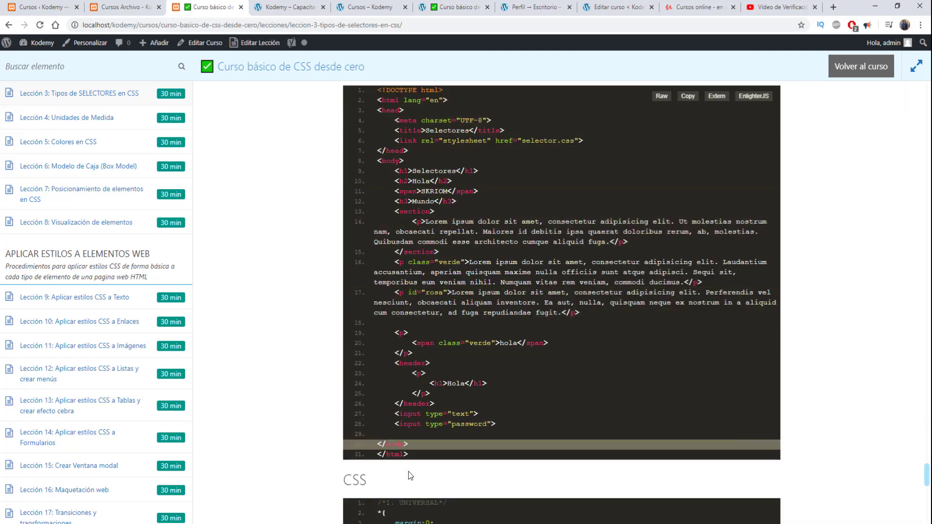
pyautogui.scroll(-7, 495, 227)
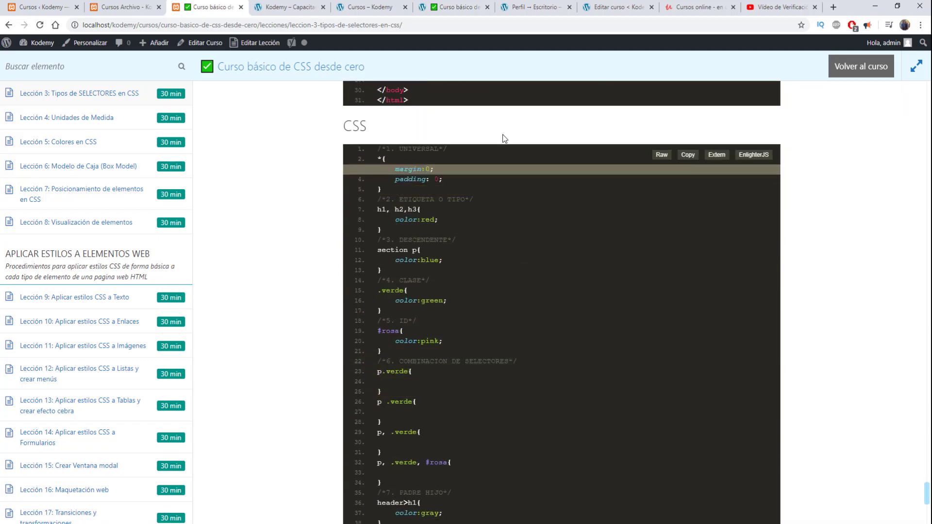
pyautogui.scroll(13, 494, 226)
pyautogui.scroll(-10, 465, 360)
pyautogui.scroll(-7, 465, 360)
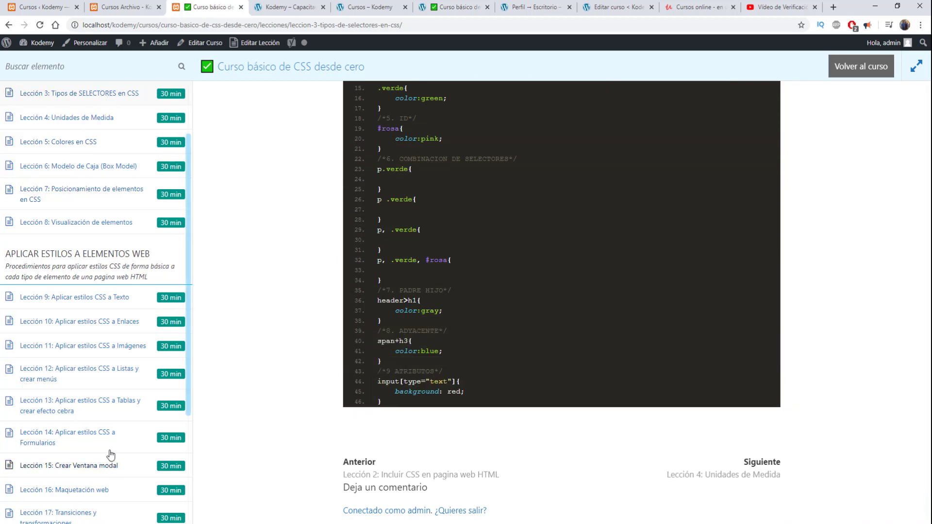
# Open "Lección 11: Aplicar estilos CSS a Imágenes" and review its text, embedded video and Estilos avanzados section
pyautogui.click(107, 348)
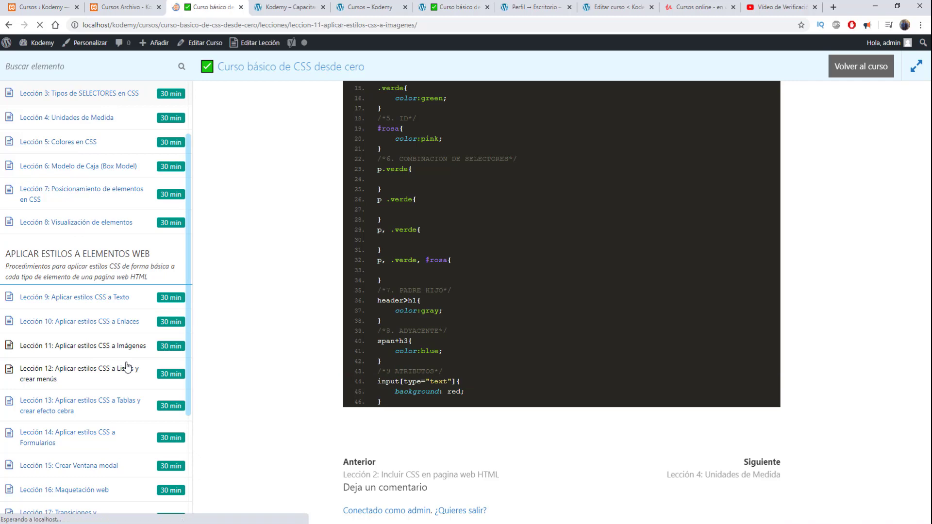
pyautogui.scroll(-20, 215, 334)
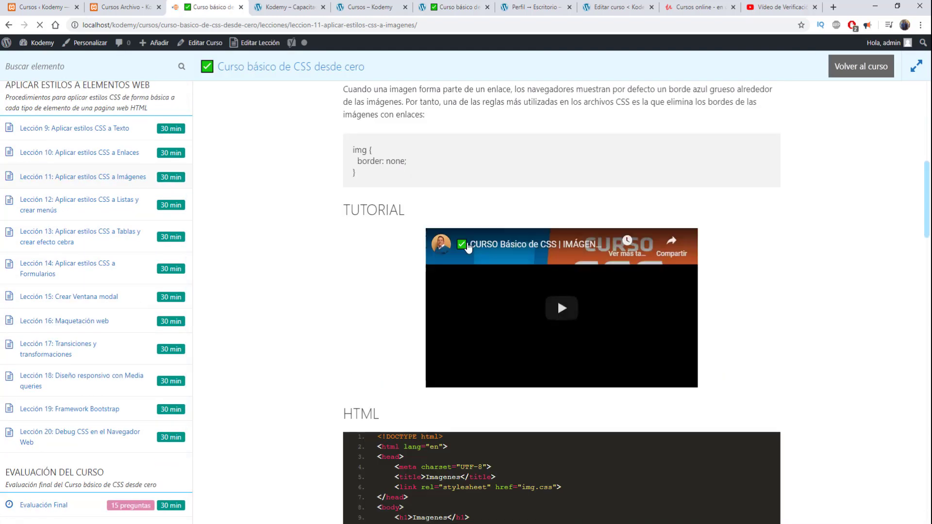
pyautogui.scroll(13, 490, 249)
pyautogui.scroll(7, 499, 244)
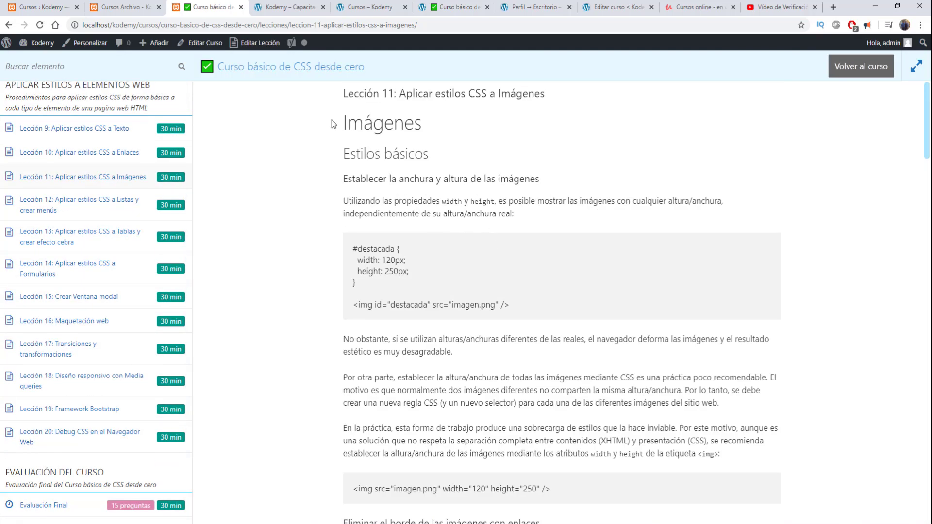
pyautogui.scroll(-20, 332, 121)
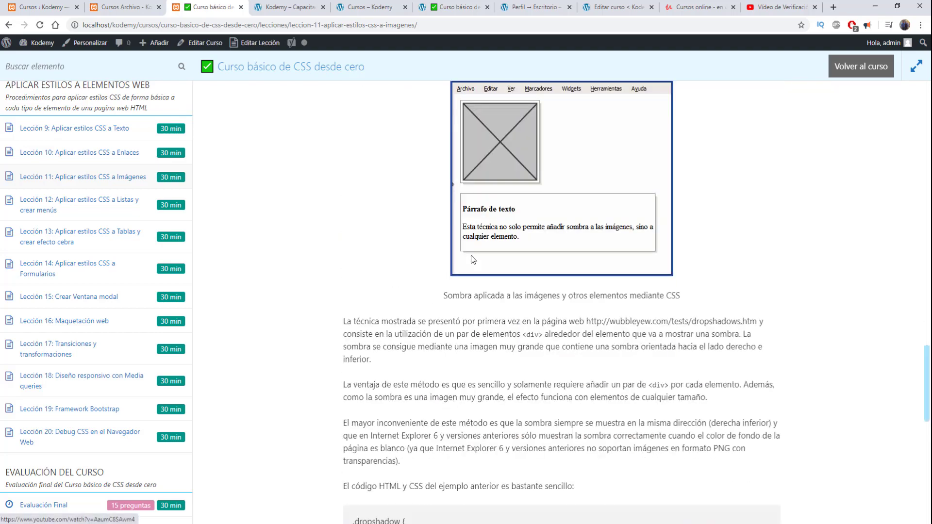
pyautogui.scroll(-10, 478, 257)
pyautogui.scroll(17, 500, 243)
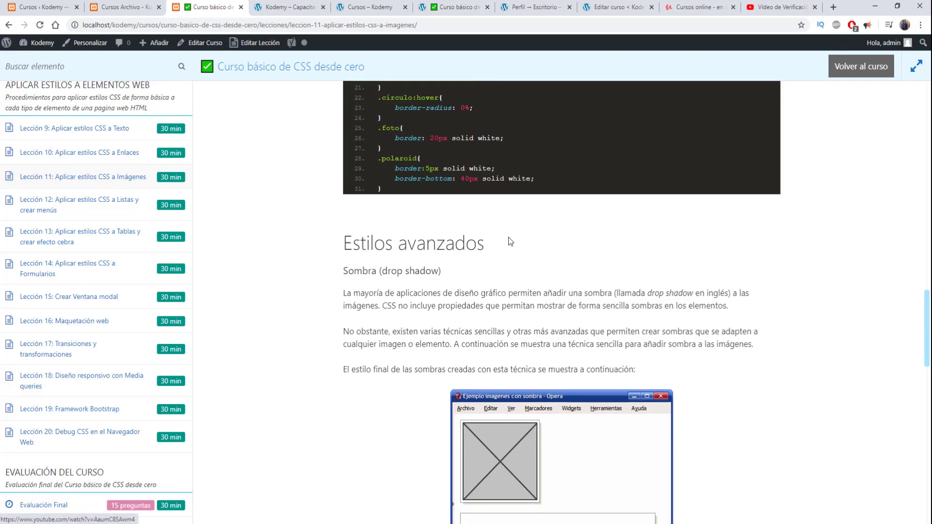
pyautogui.scroll(15, 508, 237)
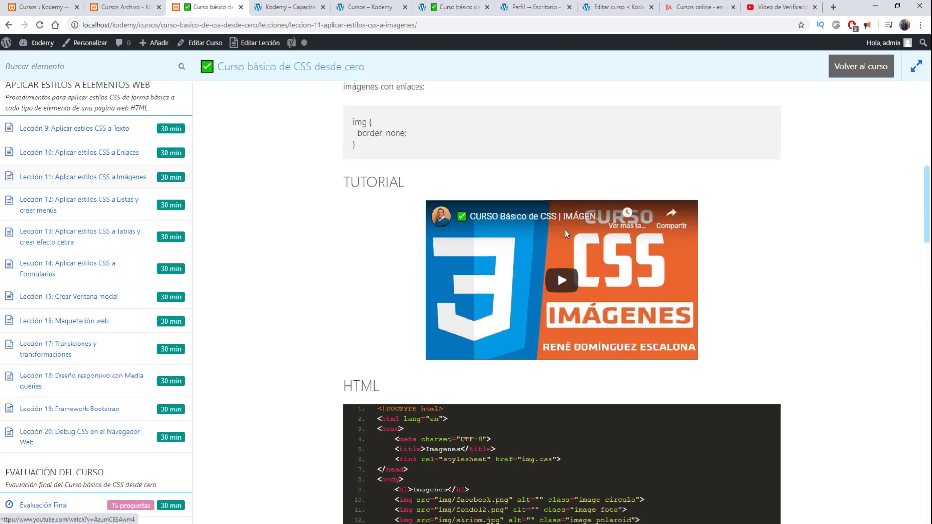
# Examine the HTML and CSS code blocks below Lección 11's tutorial video
pyautogui.scroll(-5, 564, 229)
pyautogui.scroll(3, 581, 133)
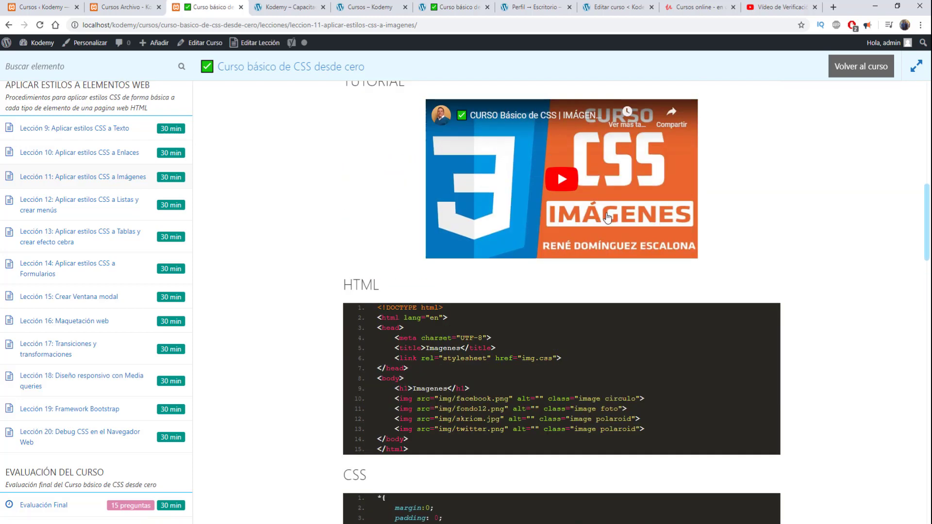
pyautogui.scroll(-5, 495, 303)
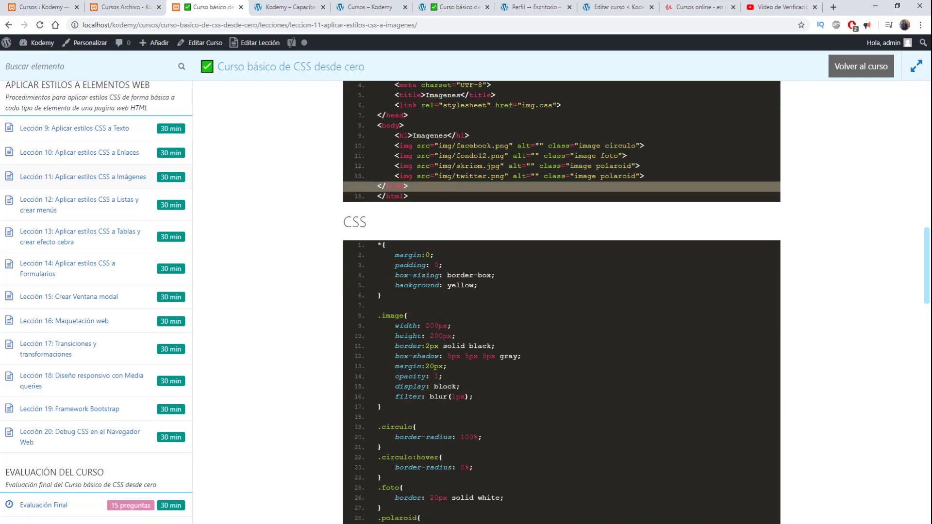
pyautogui.scroll(2, 421, 186)
pyautogui.scroll(-8, 424, 269)
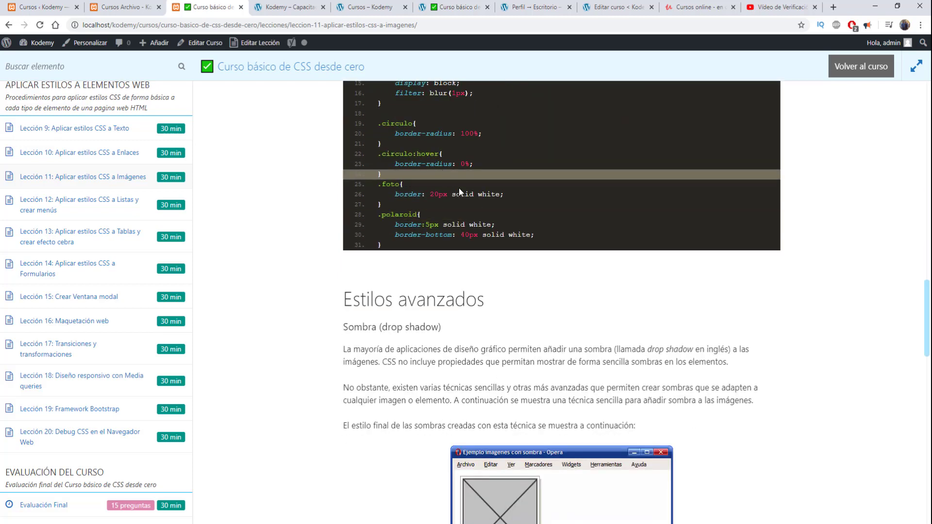
pyautogui.scroll(3, 468, 196)
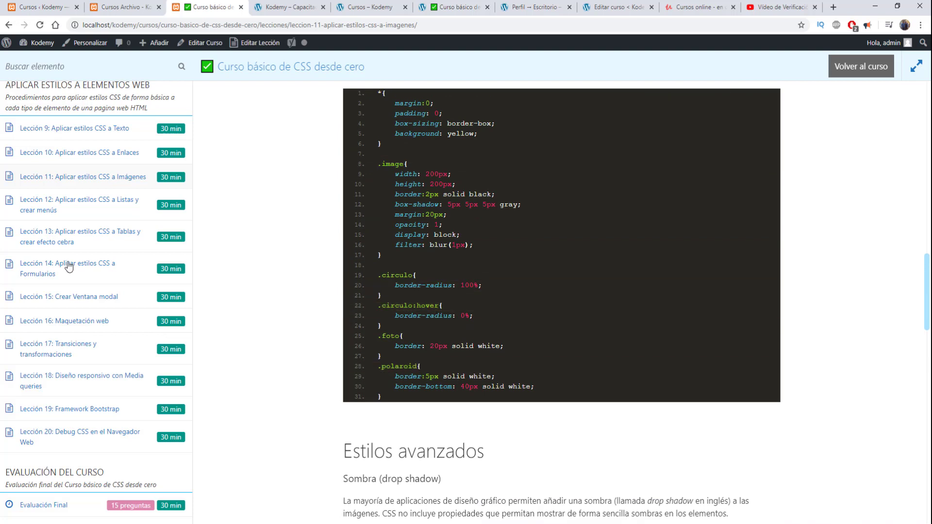
# Review "Lección 20: Debug CSS en el Navegador Web" down to its tutorial video, then open the course's Evaluación Final
pyautogui.click(69, 437)
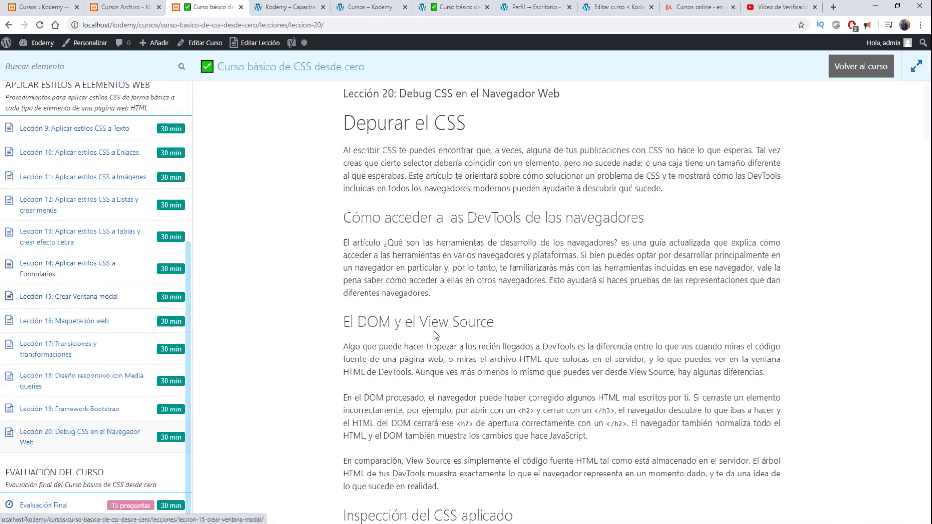
pyautogui.scroll(-20, 521, 331)
pyautogui.scroll(-20, 521, 331)
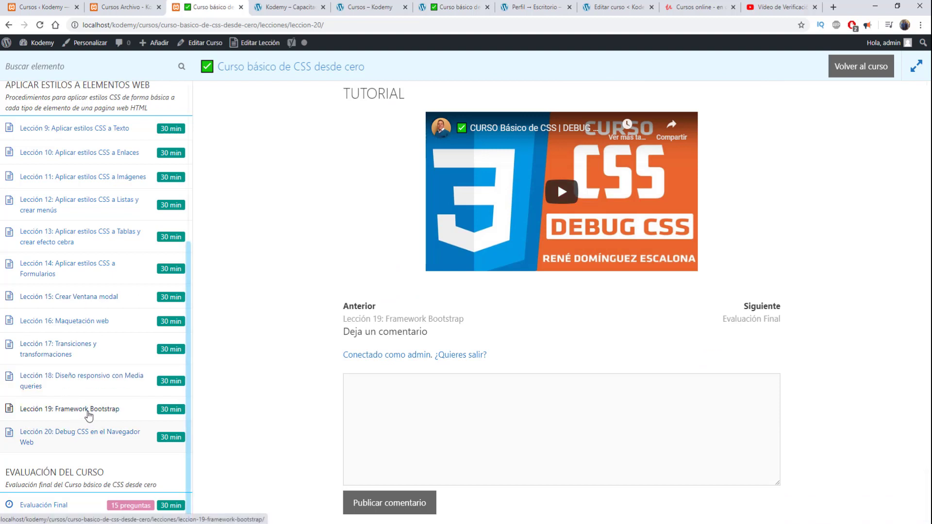
pyautogui.click(52, 507)
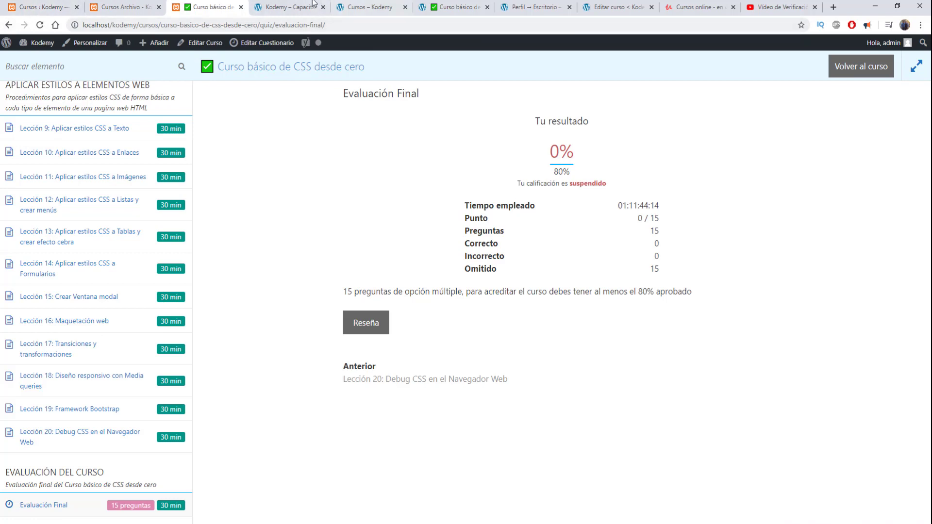
pyautogui.click(292, 7)
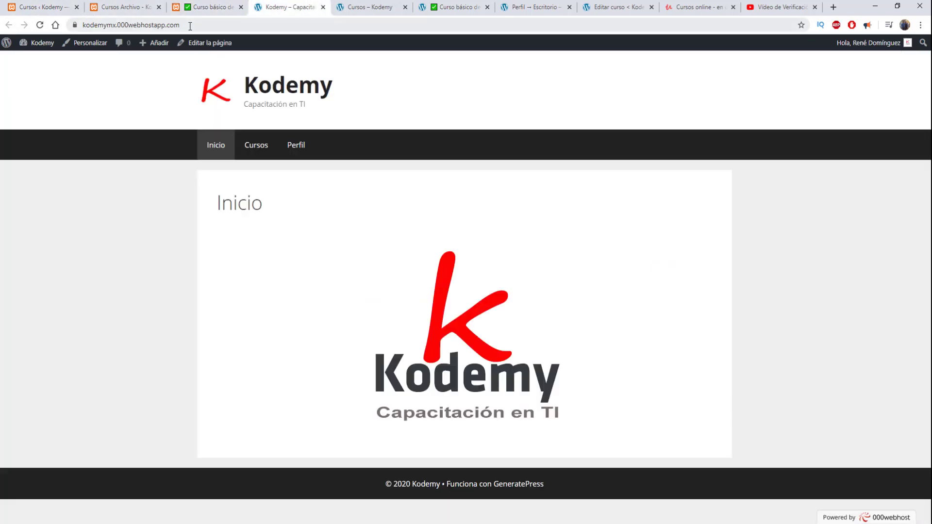
pyautogui.click(98, 23)
pyautogui.click(187, 25)
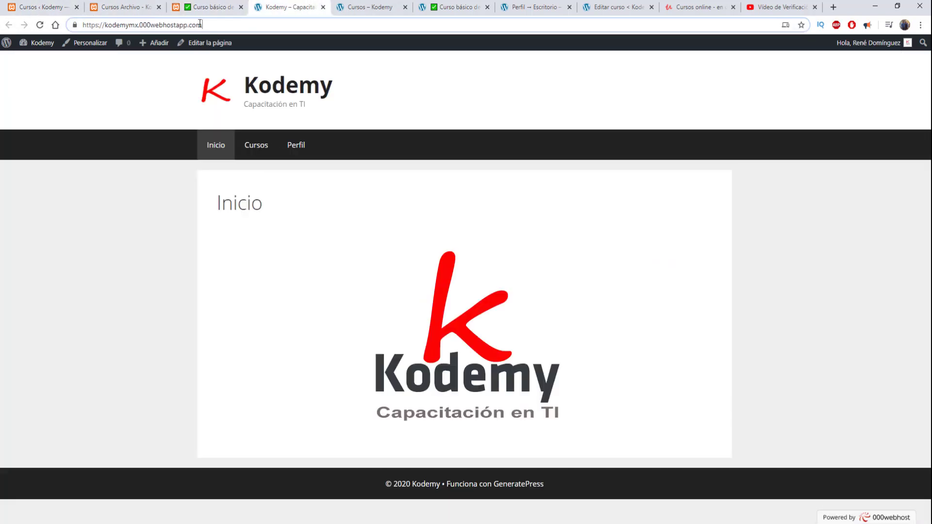
pyautogui.hotkey('ctrl', 'a')
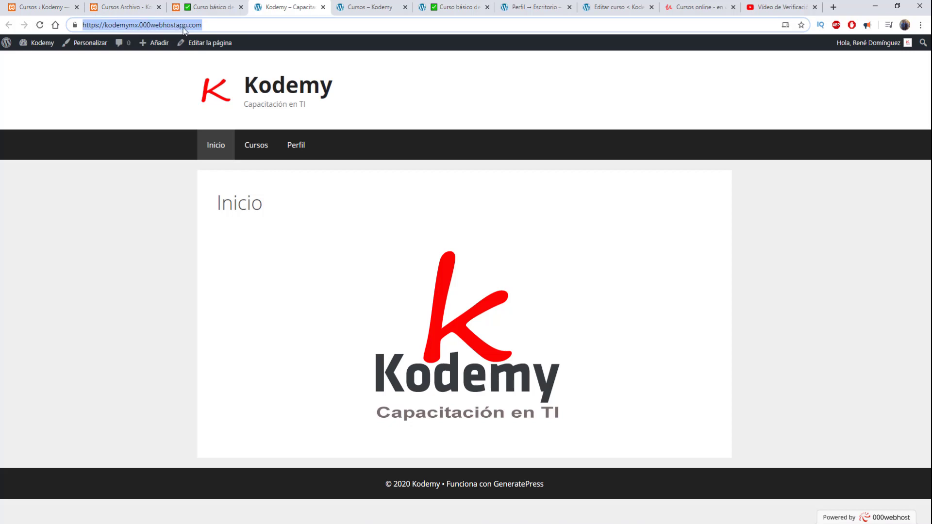
# Show the local Cursos page with its address localhost/kodemy/cursos/ highlighted, then return to the CSS course page
pyautogui.click(218, 28)
pyautogui.hotkey('ctrl', 'a')
pyautogui.click(146, 6)
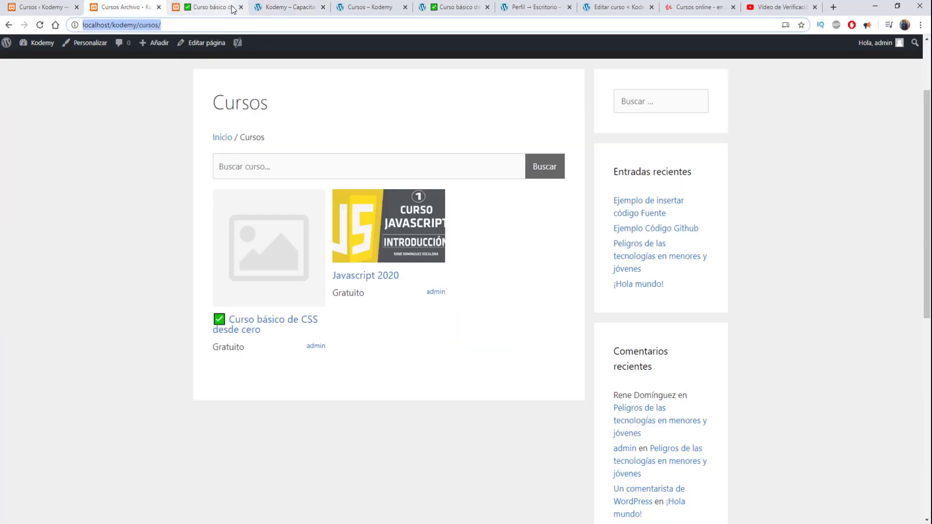
pyautogui.click(198, 5)
# In the local LearnPress Import/Export page, choose "Curso básico de CSS desde cero" for export and highlight the XML file name
pyautogui.click(38, 7)
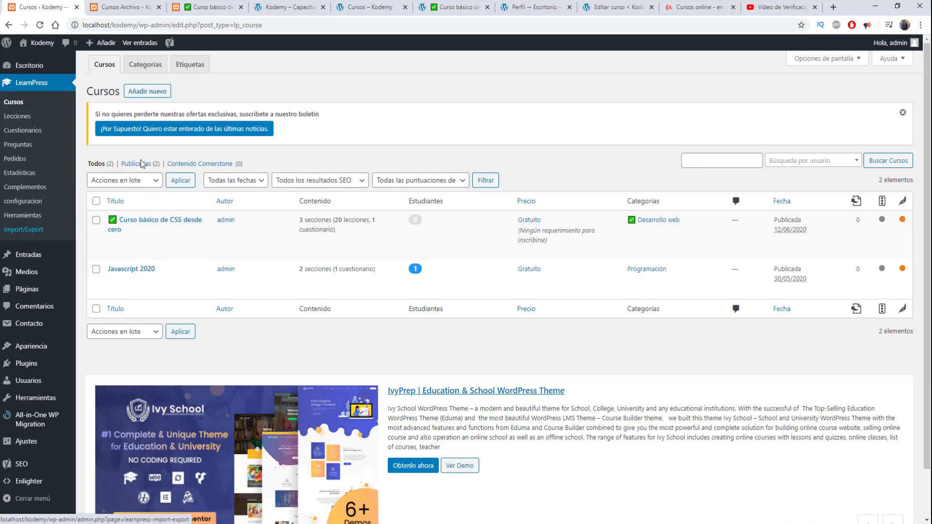
pyautogui.click(35, 231)
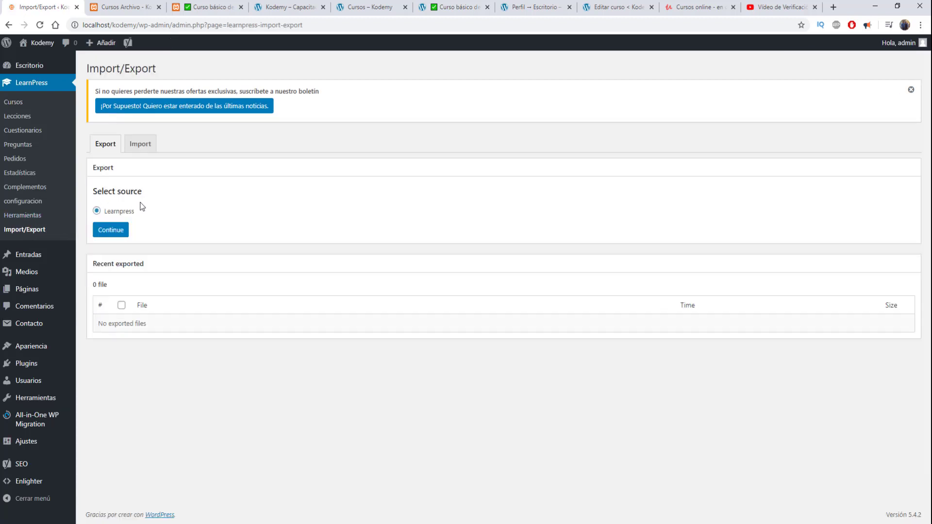
pyautogui.click(113, 235)
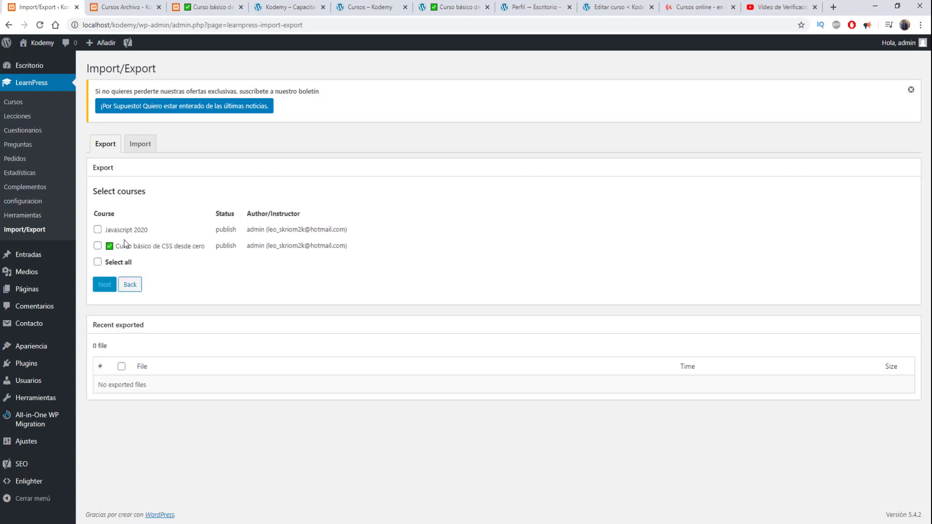
pyautogui.click(98, 246)
pyautogui.click(104, 290)
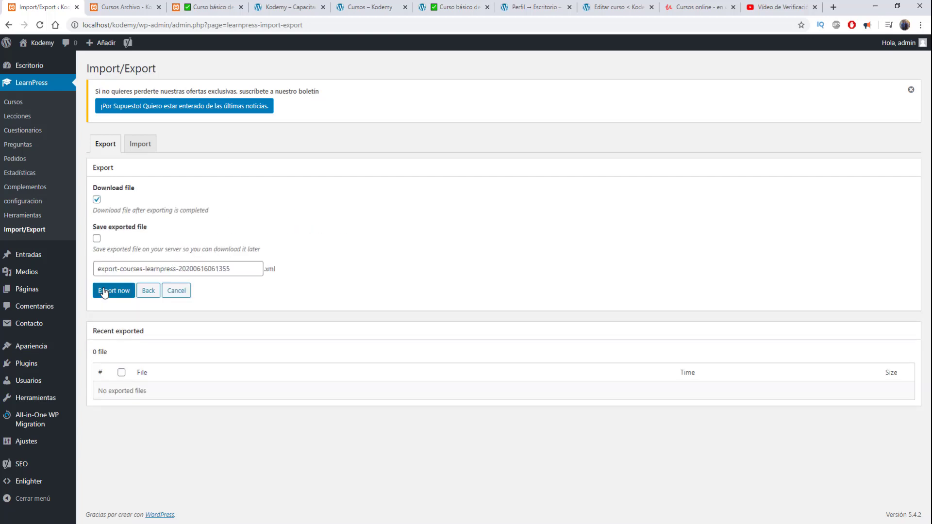
pyautogui.moveTo(239, 266); pyautogui.dragTo(91, 277)
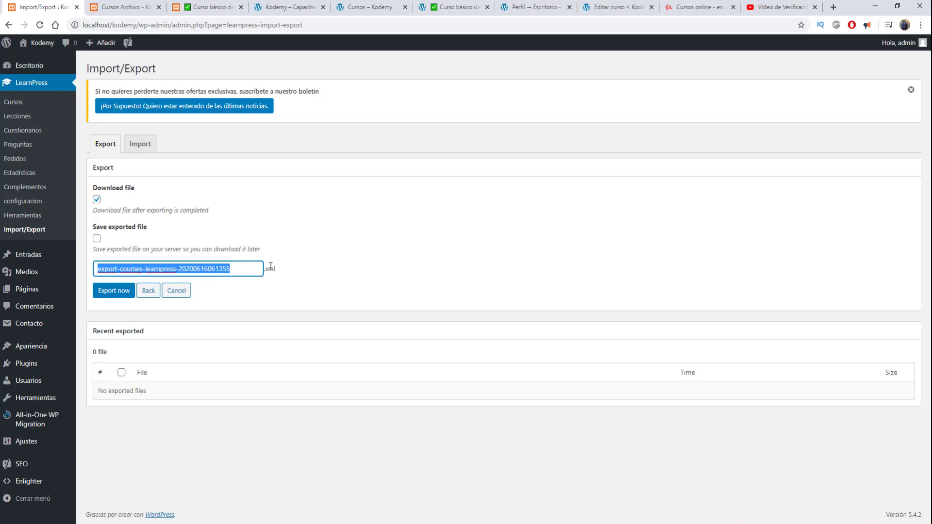
pyautogui.moveTo(281, 269); pyautogui.dragTo(180, 263)
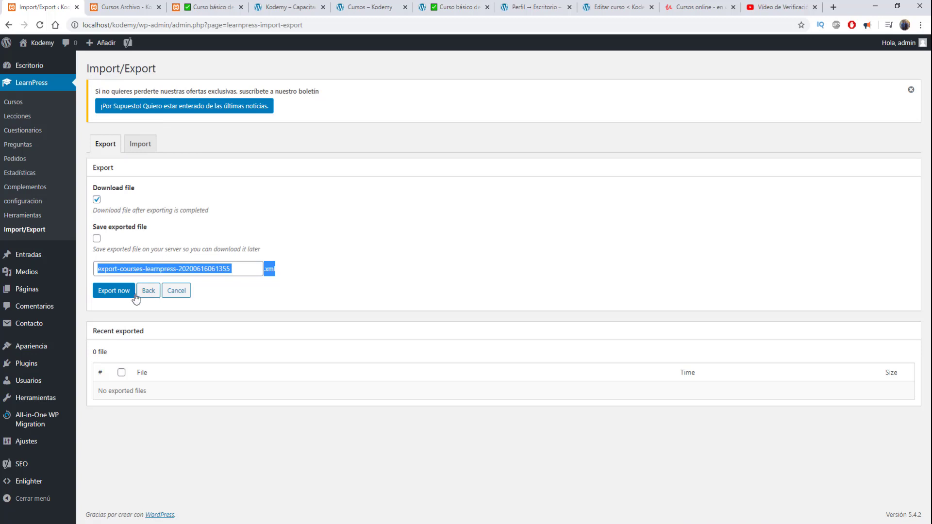
# Compare the hosted Kodemy home page with the local Cursos page, then show the hosted Cursos listing
pyautogui.click(291, 6)
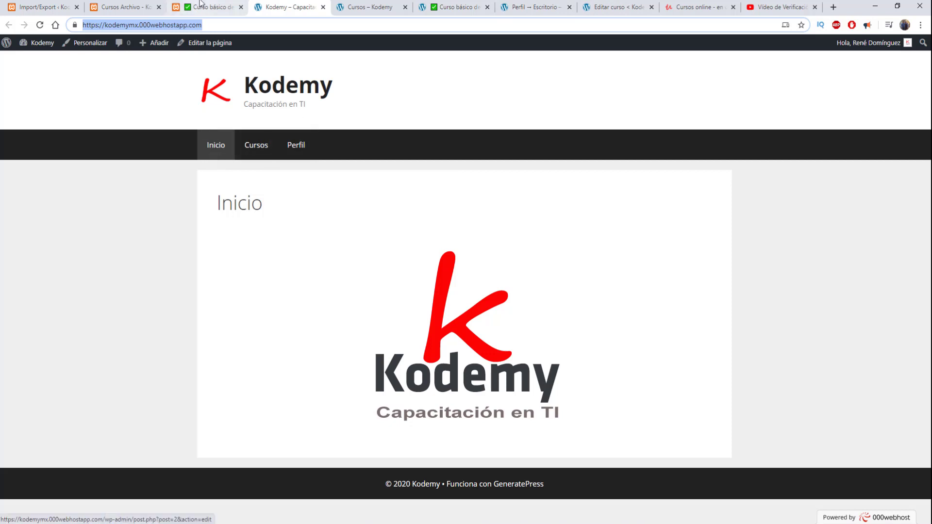
pyautogui.click(109, 6)
pyautogui.scroll(3, 234, 101)
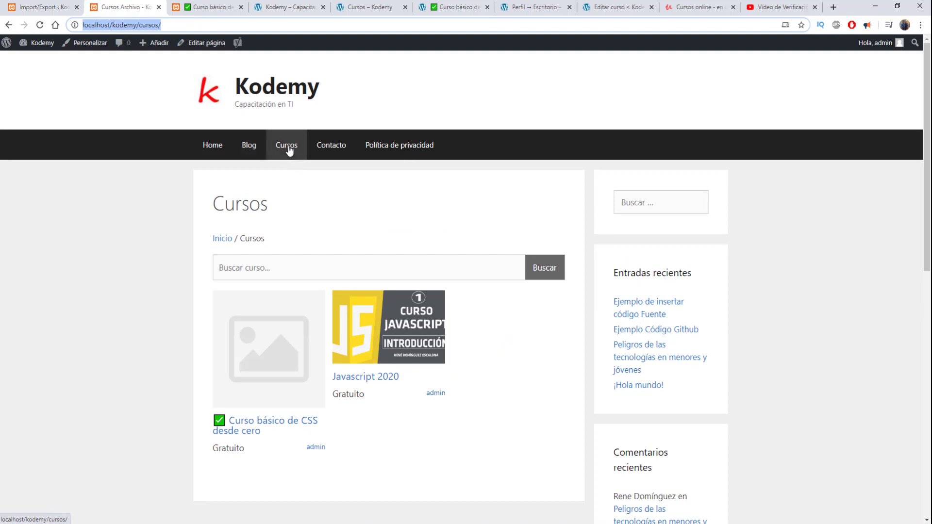
pyautogui.click(288, 7)
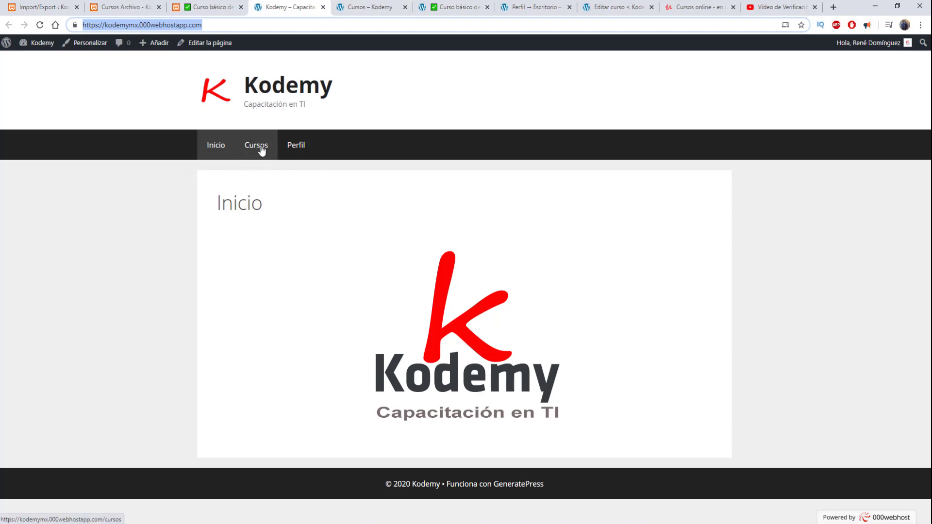
pyautogui.click(369, 6)
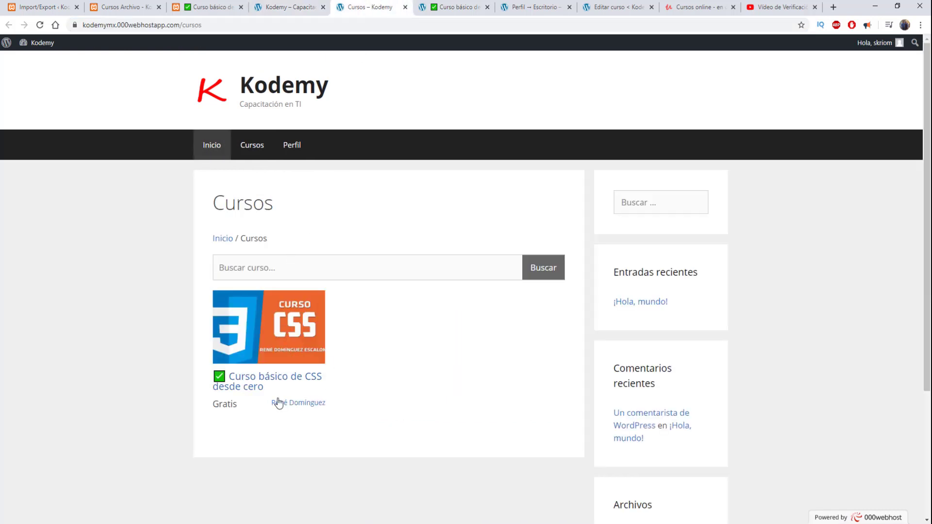
pyautogui.scroll(-1, 278, 403)
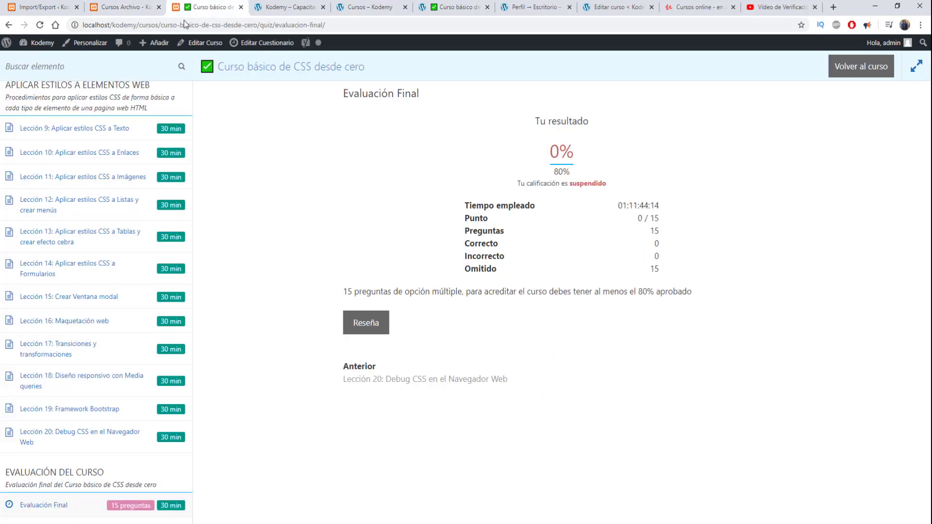
# Show the local CSS course and the hosted Cursos listing, then view the hosted course's Currículum lessons
pyautogui.click(199, 7)
pyautogui.click(353, 5)
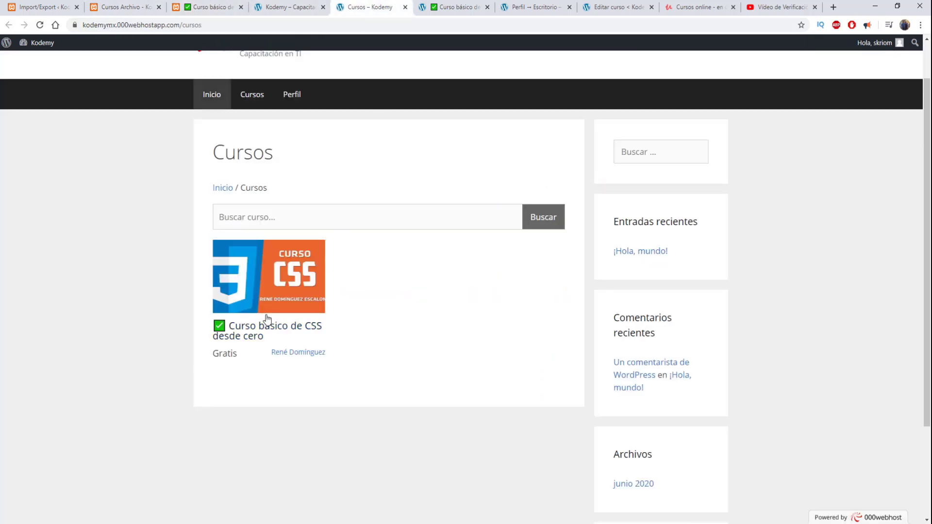
pyautogui.click(456, 7)
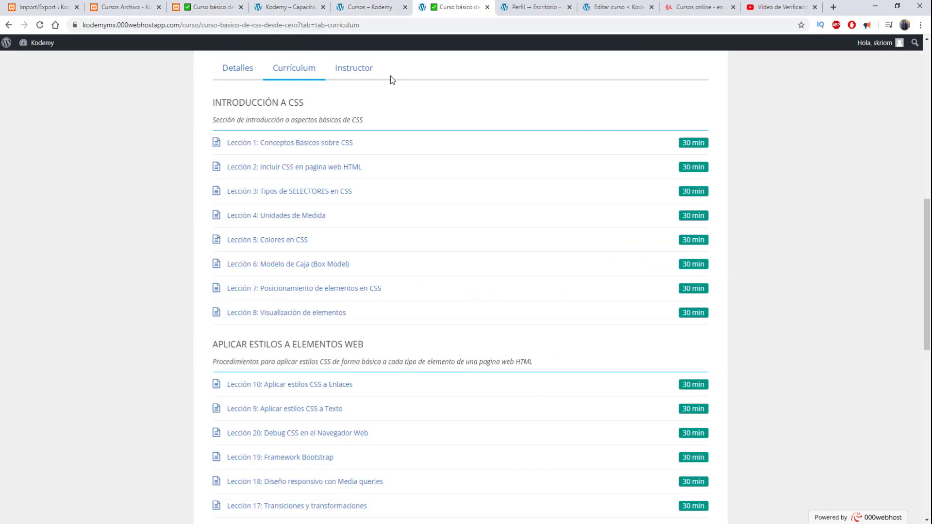
pyautogui.scroll(3, 321, 193)
# Show the hosted Perfil page, highlight the logged-in student's greeting, and open the profile's Ajustes
pyautogui.hotkey('ctrl', 'Tab')
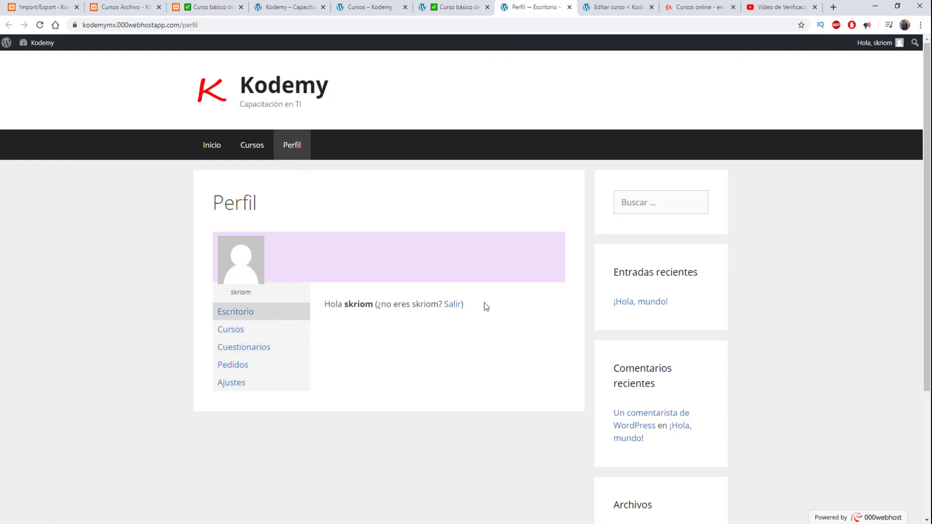
pyautogui.moveTo(485, 306); pyautogui.dragTo(310, 300)
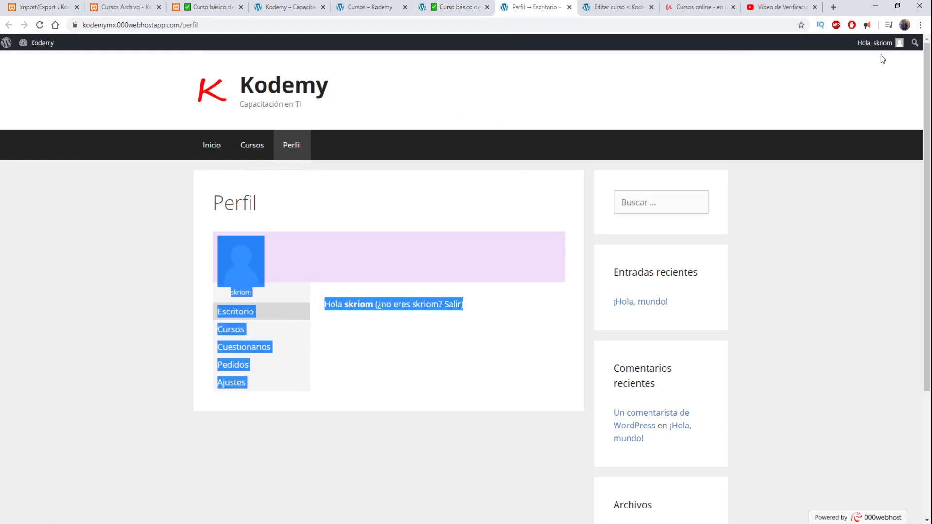
pyautogui.moveTo(234, 383)
pyautogui.click(373, 380)
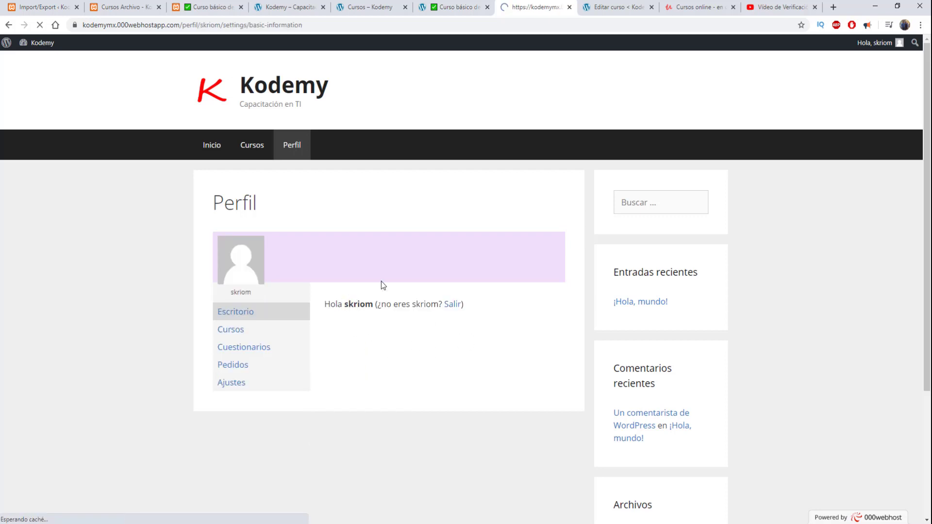
# Show the hosted CSS course page and its Editar curso page, then return to the local LearnPress export options
pyautogui.click(464, 7)
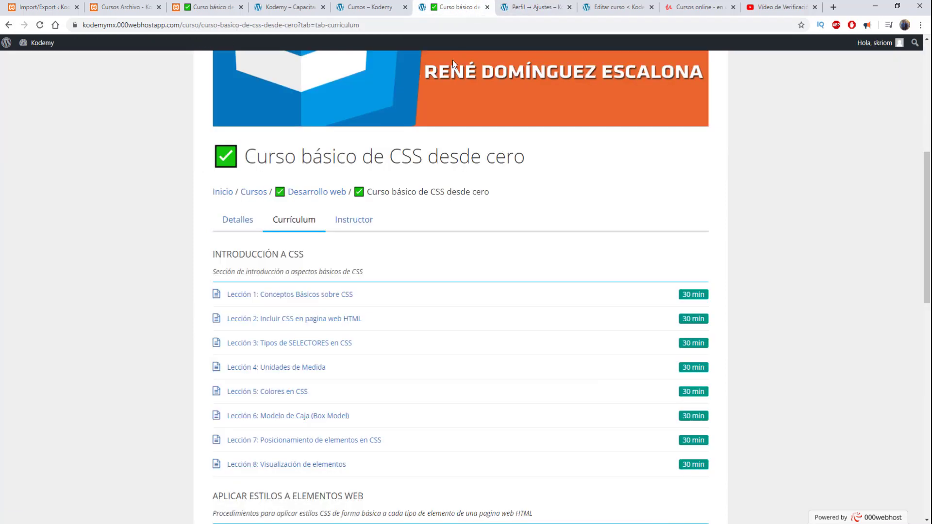
pyautogui.hotkey('ctrl', 'shift', 'Tab')
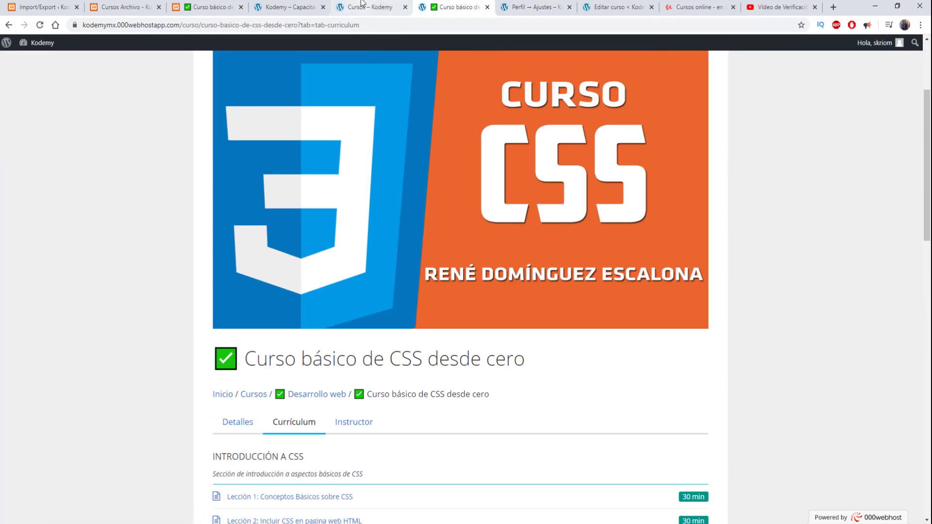
pyautogui.hotkey('ctrl', 'shift', 'Tab')
pyautogui.hotkey('ctrl', 'Tab')
pyautogui.hotkey('ctrl', 'Tab')
pyautogui.hotkey('ctrl', 'Tab')
pyautogui.hotkey('ctrl', 'Tab')
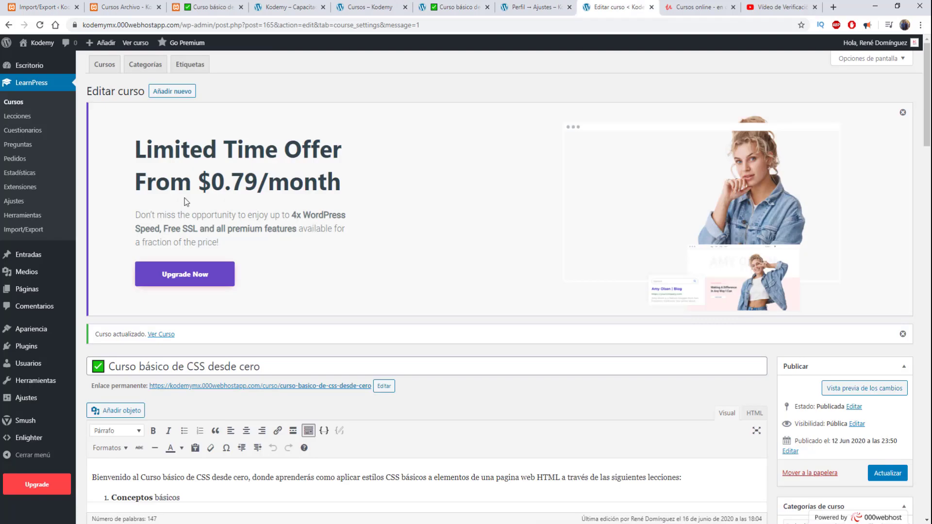
pyautogui.hotkey('ctrl', 'shift', 'Tab')
pyautogui.hotkey('ctrl', 'shift', 'Tab')
pyautogui.hotkey('ctrl', 'shift', 'Tab')
pyautogui.hotkey('ctrl', 'shift', 'Tab')
pyautogui.hotkey('ctrl', 'shift', 'Tab')
pyautogui.hotkey('ctrl', 'shift', 'Tab')
pyautogui.hotkey('ctrl', 'shift', 'Tab')
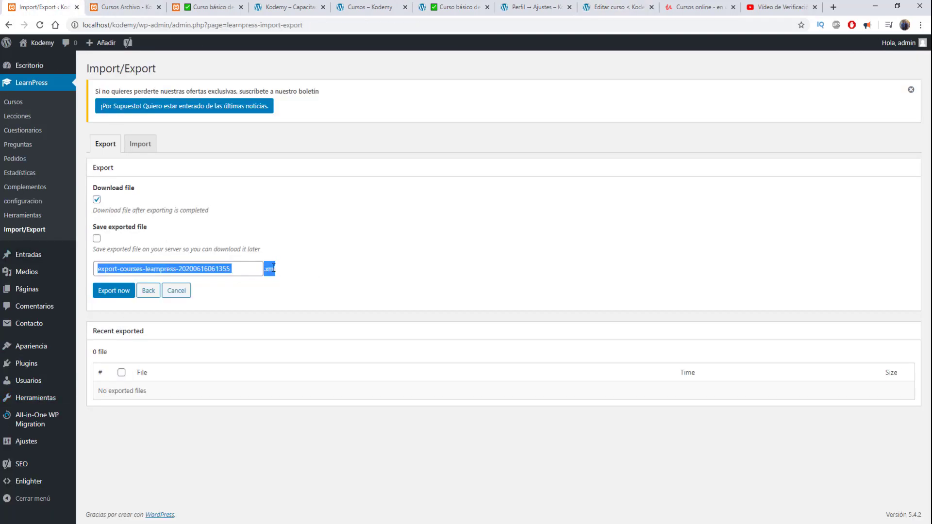
# Switch to the hosted Editar curso page and try to open LearnPress Import/Export, choosing to stay on the page
pyautogui.hotkey('ctrl', 'Tab')
pyautogui.hotkey('ctrl', 'Tab')
pyautogui.hotkey('ctrl', 'Tab')
pyautogui.hotkey('ctrl', 'Tab')
pyautogui.hotkey('ctrl', 'Tab')
pyautogui.hotkey('ctrl', 'Tab')
pyautogui.hotkey('ctrl', 'Tab')
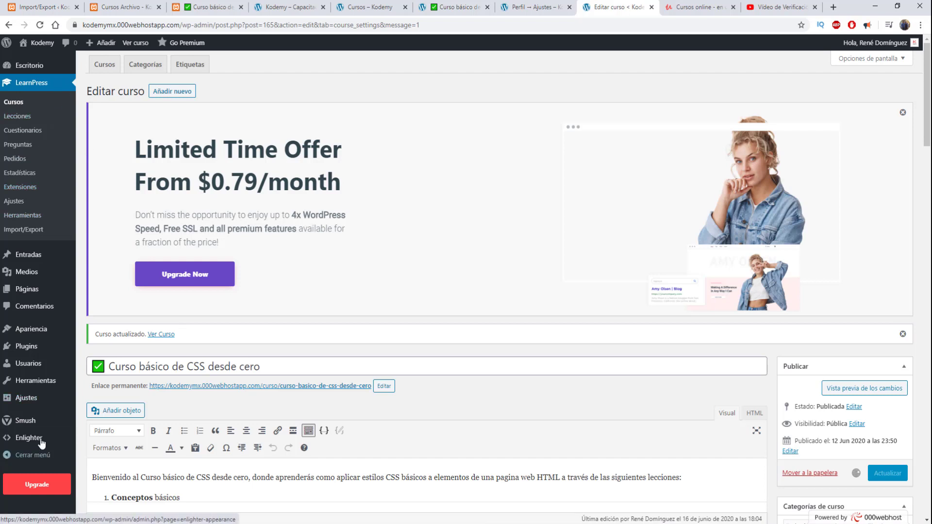
pyautogui.moveTo(35, 443)
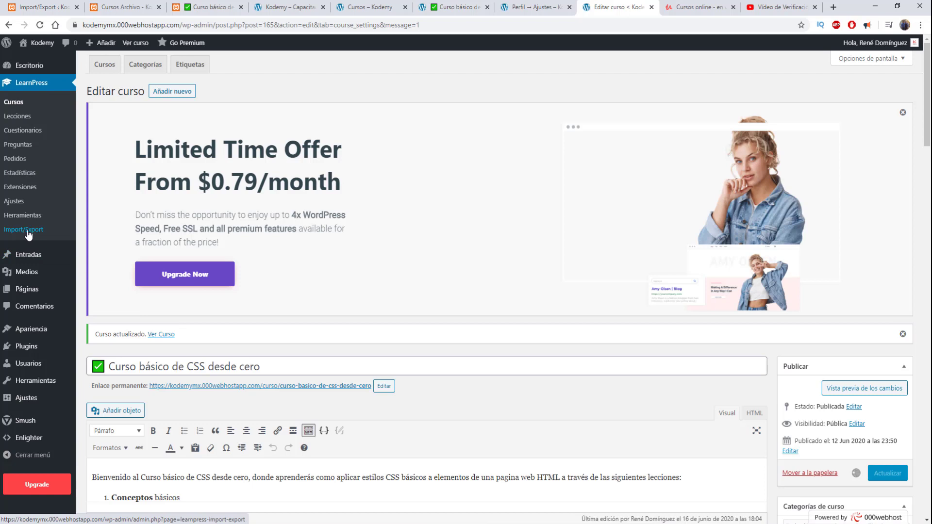
pyautogui.click(28, 235)
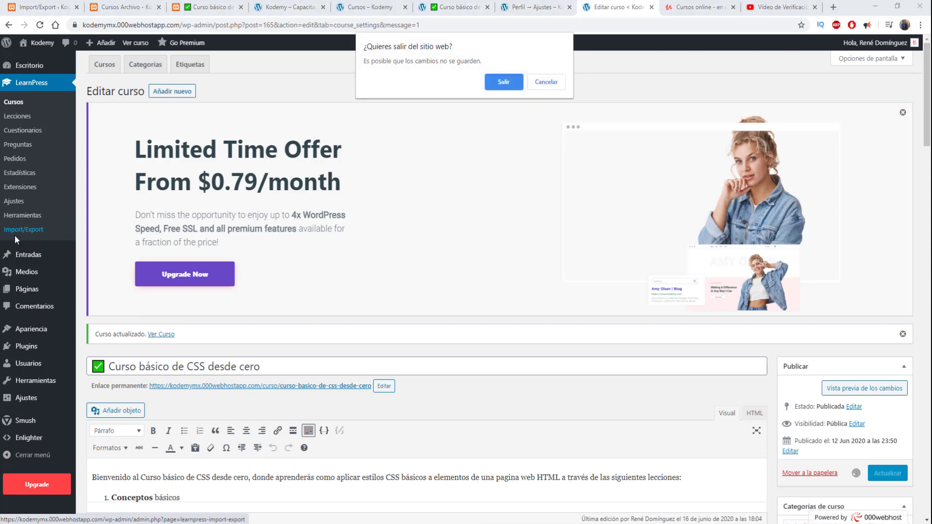
pyautogui.click(547, 83)
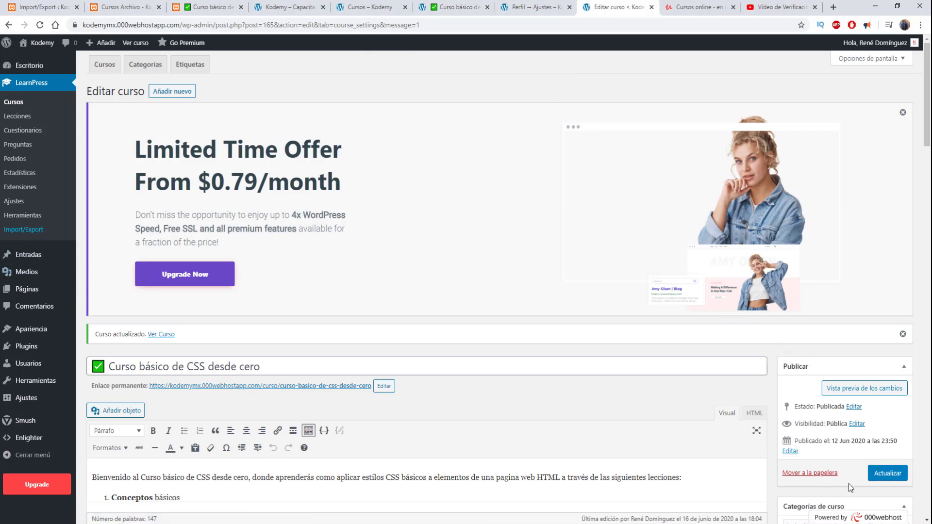
# Update the hosted "Curso básico de CSS desde cero" and view its public course page while it saves
pyautogui.click(883, 480)
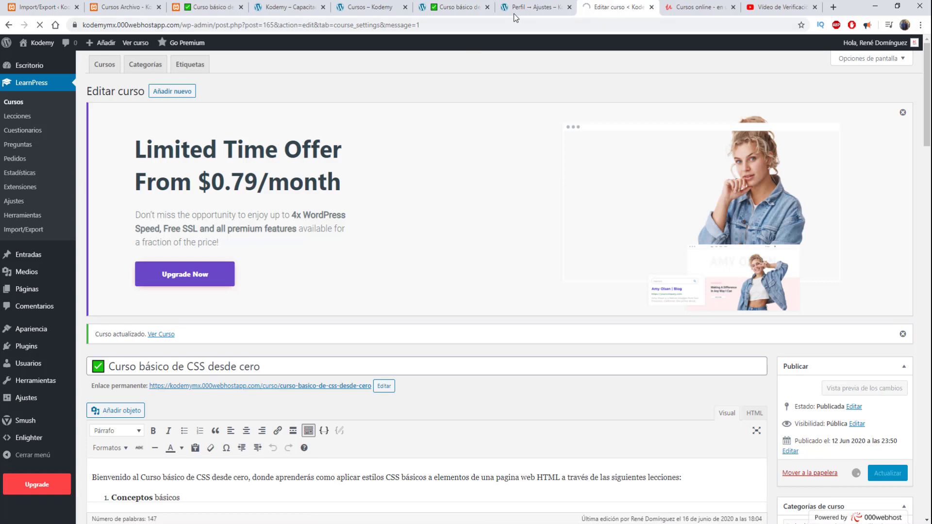
pyautogui.click(454, 7)
pyautogui.scroll(3, 225, 372)
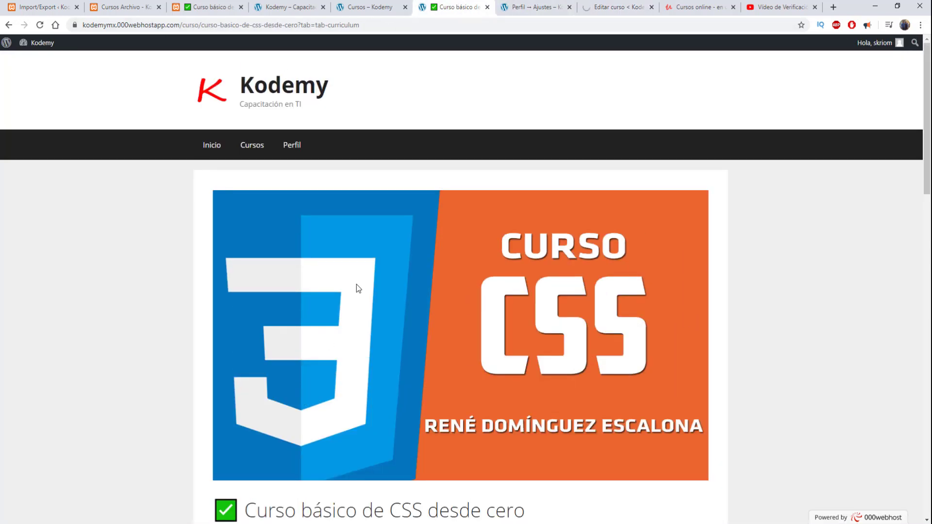
pyautogui.scroll(-3, 358, 287)
pyautogui.click(610, 4)
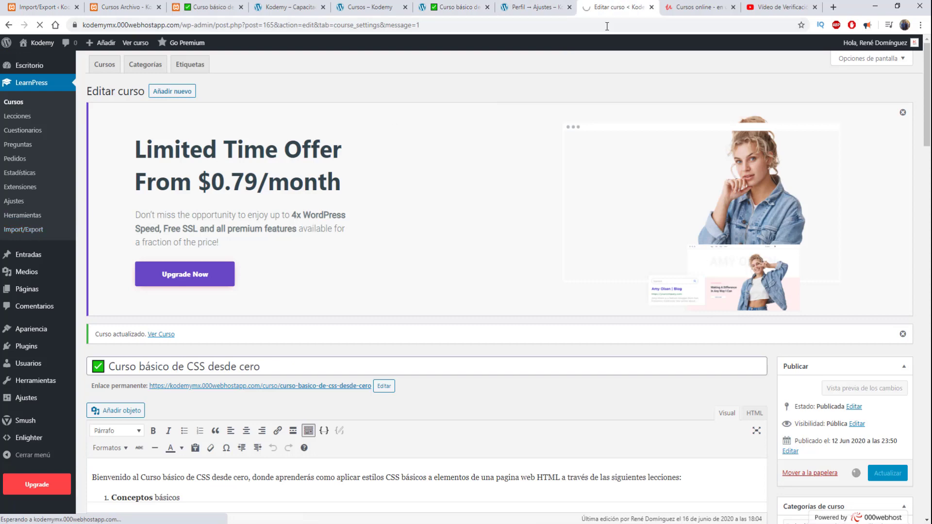
pyautogui.click(534, 6)
pyautogui.click(440, 8)
pyautogui.scroll(3, 302, 314)
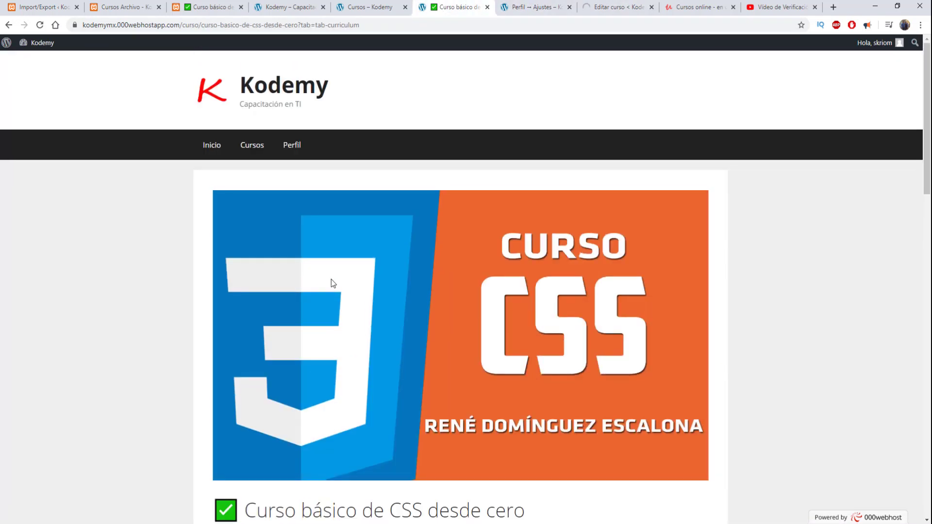
# Show the hosted Cursos listing and highlight the CSS course's "Gratis" price
pyautogui.hotkey('ctrl', 'shift', 'Tab')
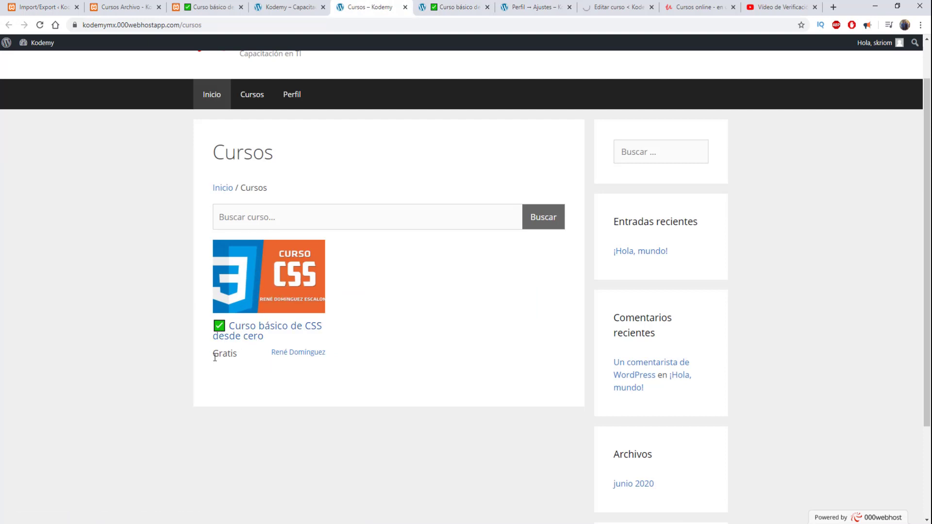
pyautogui.moveTo(215, 358); pyautogui.dragTo(249, 357)
pyautogui.click(340, 356)
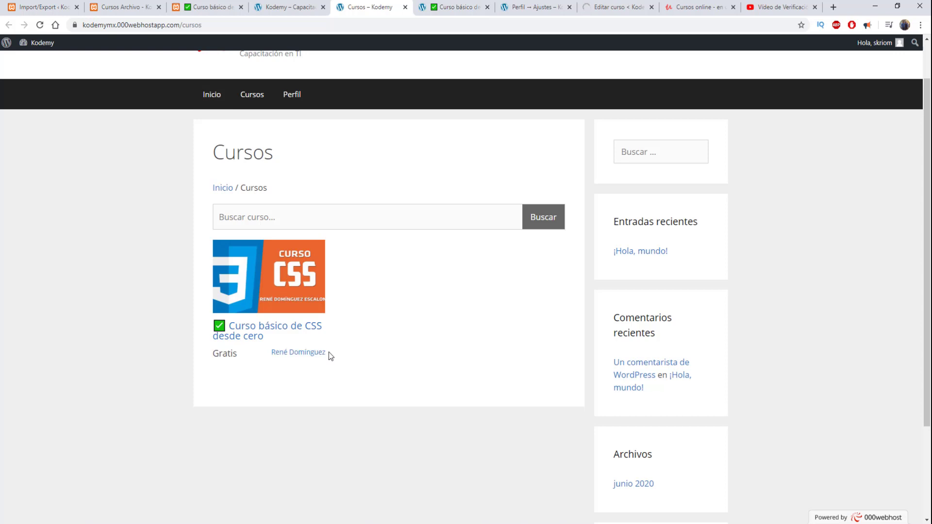
# Review the hosted course page's cover image and lesson list, and highlight the title "Curso básico de CSS desde cero"
pyautogui.hotkey('ctrl', 'Tab')
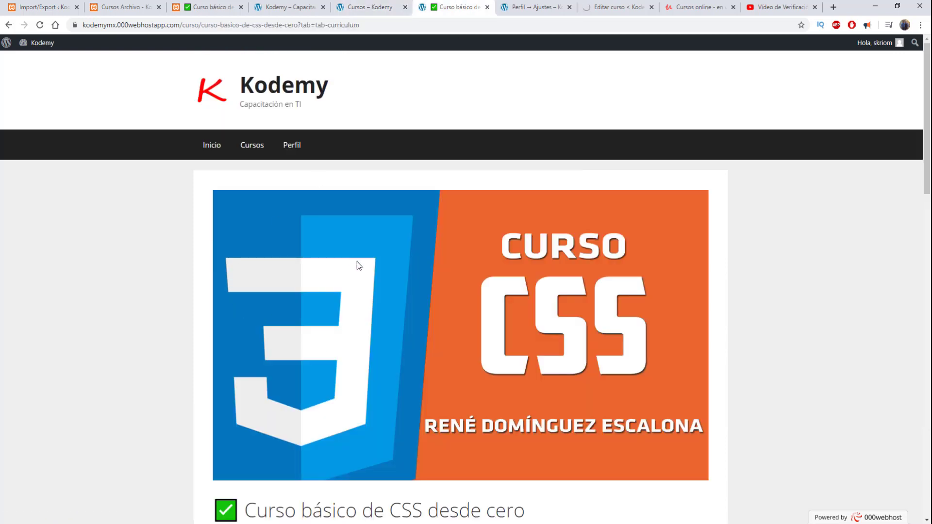
pyautogui.scroll(-5, 374, 266)
pyautogui.scroll(4, 395, 275)
pyautogui.scroll(-1, 408, 263)
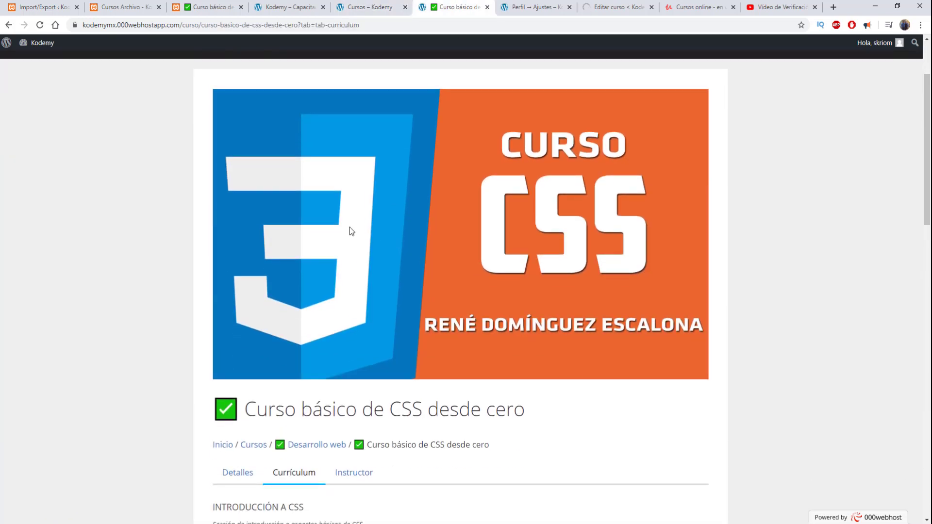
pyautogui.scroll(-4, 499, 403)
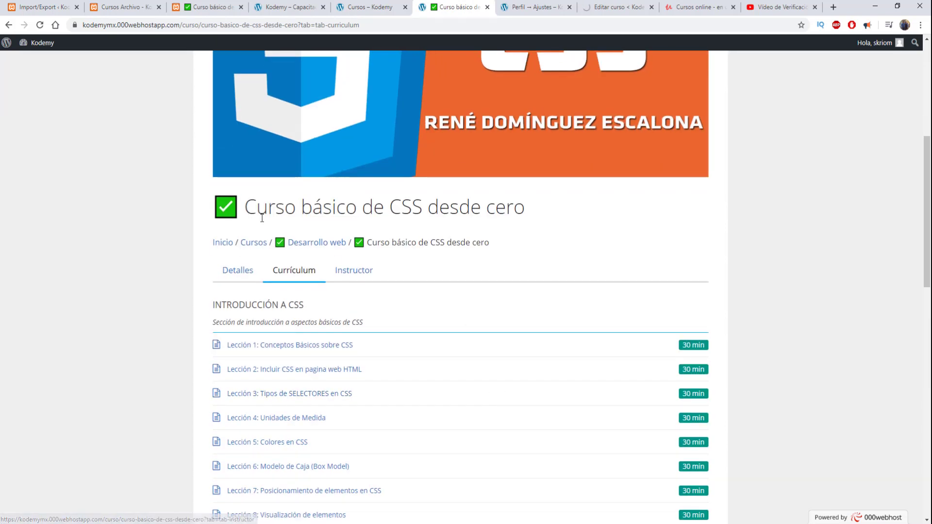
pyautogui.moveTo(525, 210); pyautogui.dragTo(203, 213)
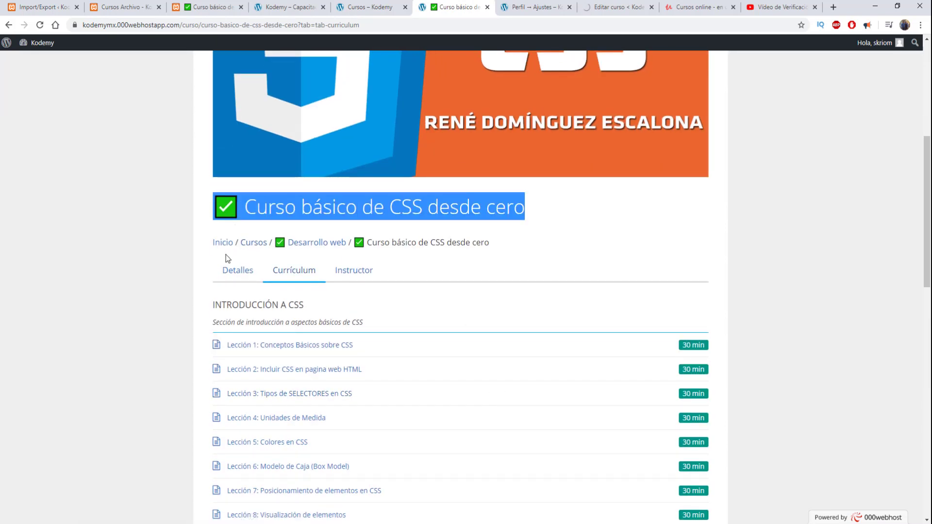
# Open the course's Detalles and review its list of topics down to the comment form
pyautogui.scroll(-2, 242, 284)
pyautogui.click(238, 169)
pyautogui.scroll(-5, 406, 228)
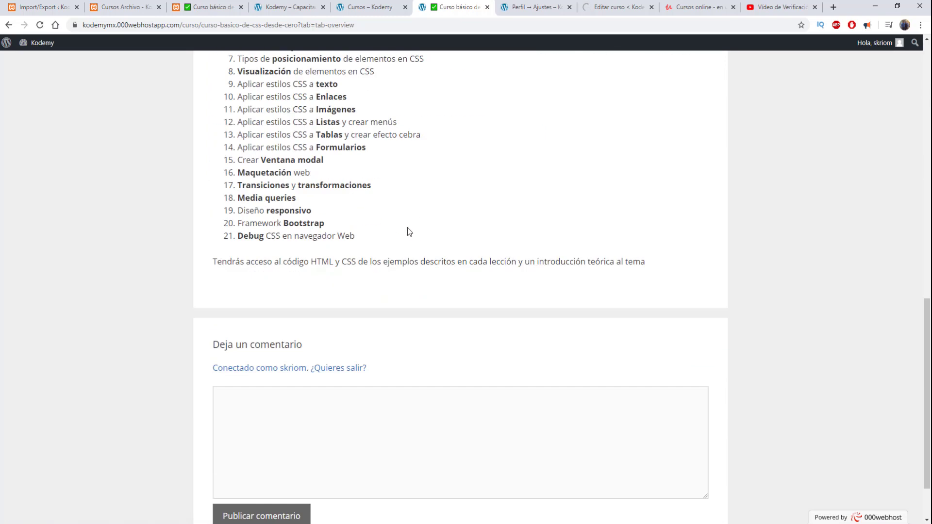
# Open the course's Currículum and review its lesson sections down to the Evaluación Final
pyautogui.scroll(3, 424, 261)
pyautogui.scroll(2, 423, 261)
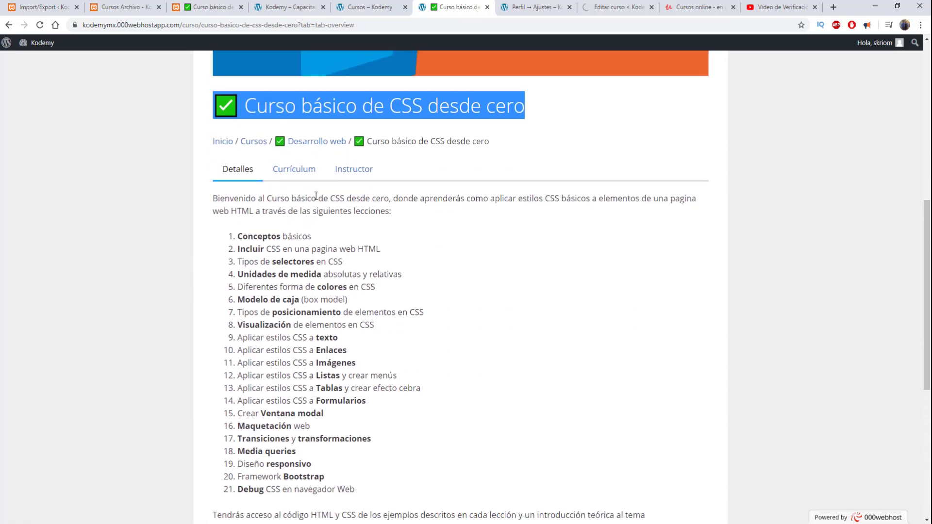
pyautogui.click(296, 170)
pyautogui.scroll(-4, 475, 284)
pyautogui.scroll(-7, 481, 277)
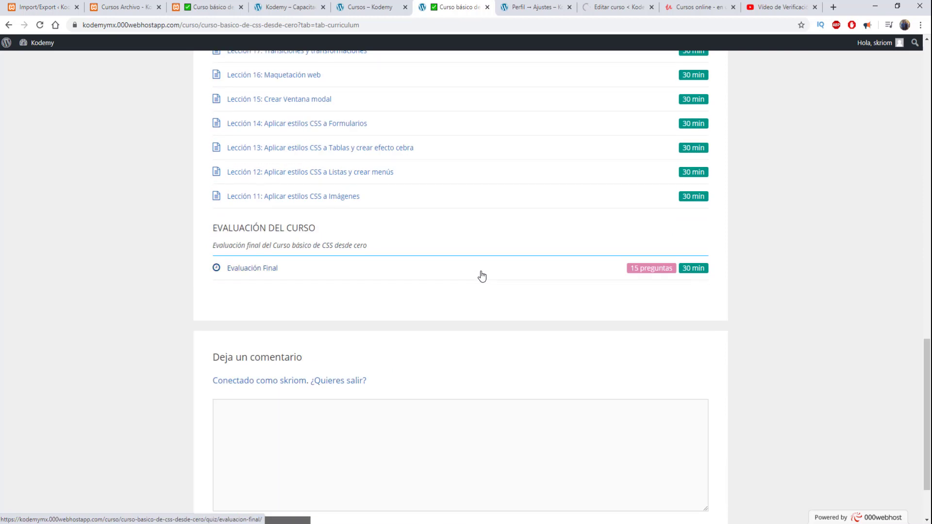
pyautogui.scroll(3, 252, 337)
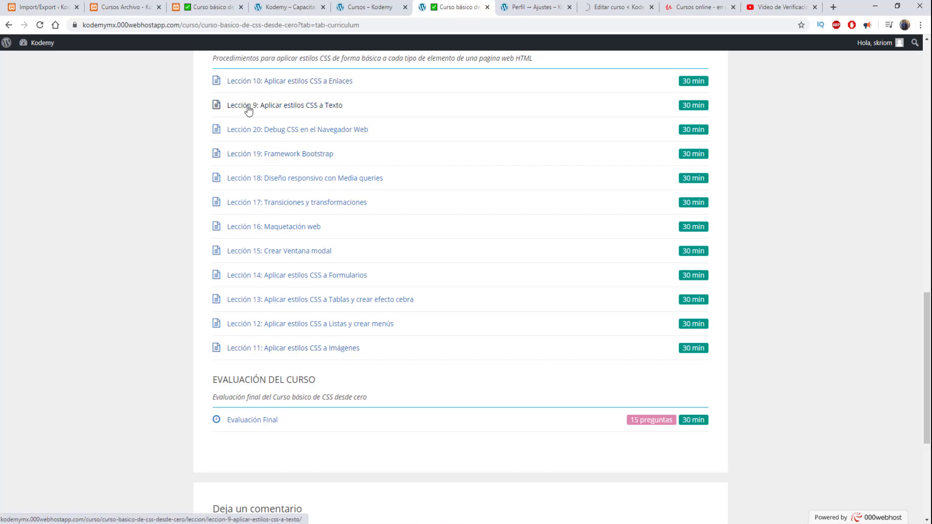
pyautogui.scroll(1, 512, 218)
pyautogui.scroll(6, 437, 252)
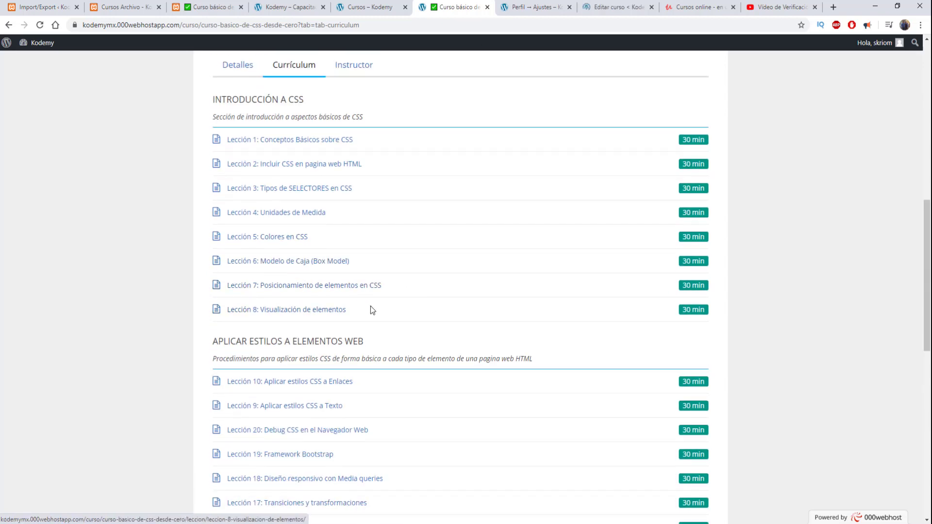
pyautogui.scroll(-8, 371, 306)
pyautogui.scroll(14, 340, 252)
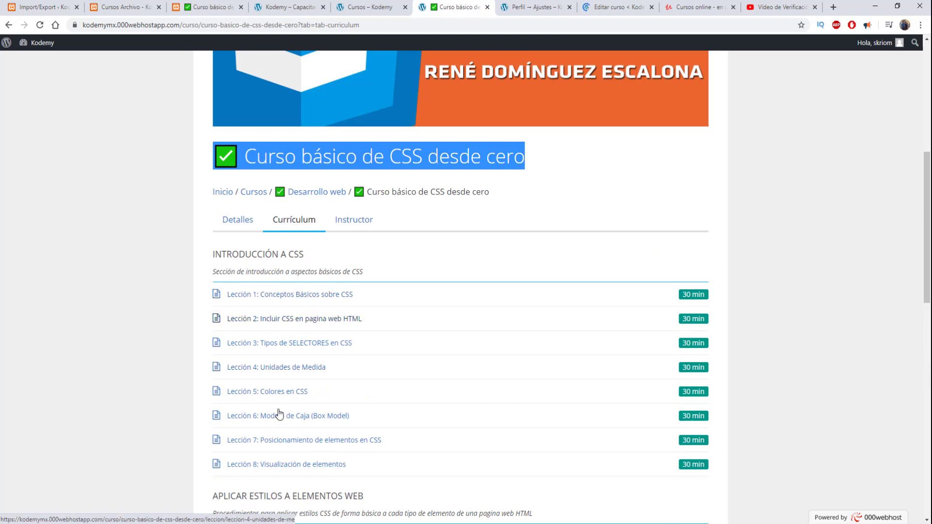
pyautogui.scroll(-6, 279, 408)
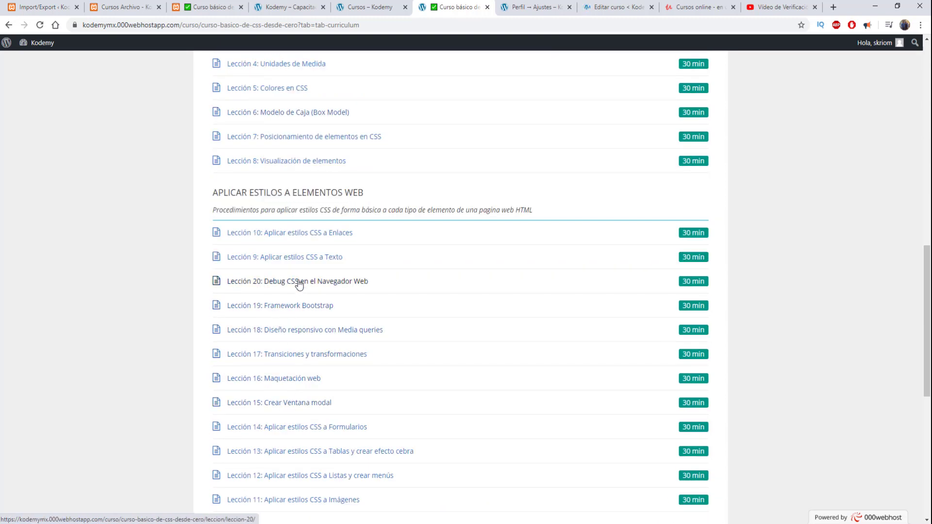
# Open "Lección 18: Diseño responsivo con Media queries" and load the hosted site's LearnPress Import/Export page meanwhile
pyautogui.click(294, 332)
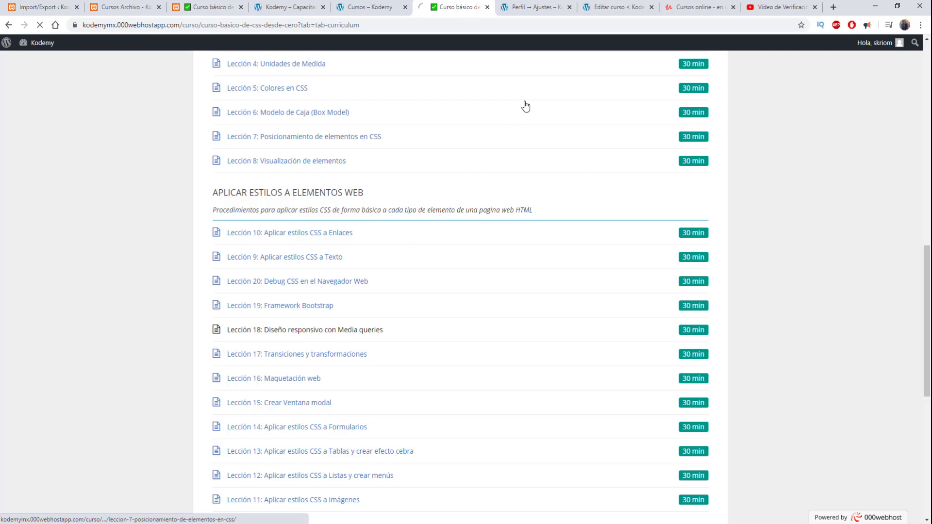
pyautogui.click(533, 5)
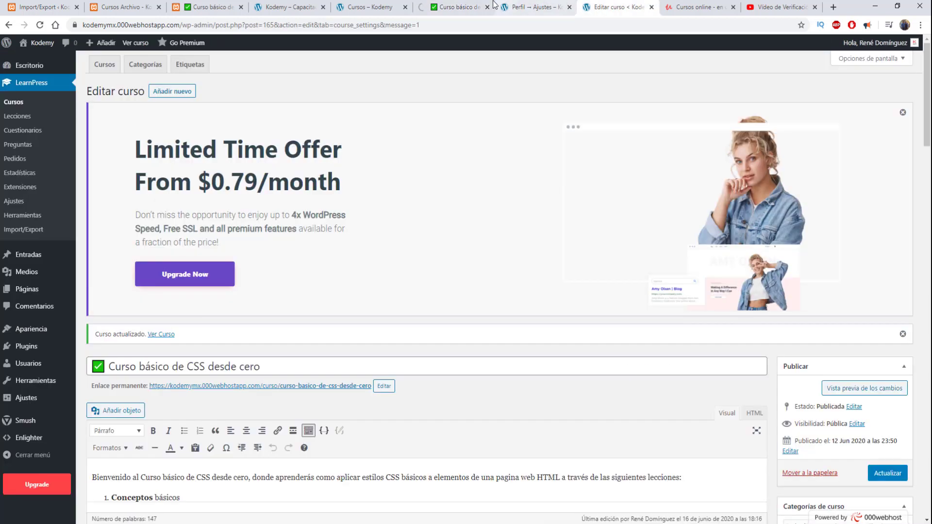
pyautogui.click(614, 7)
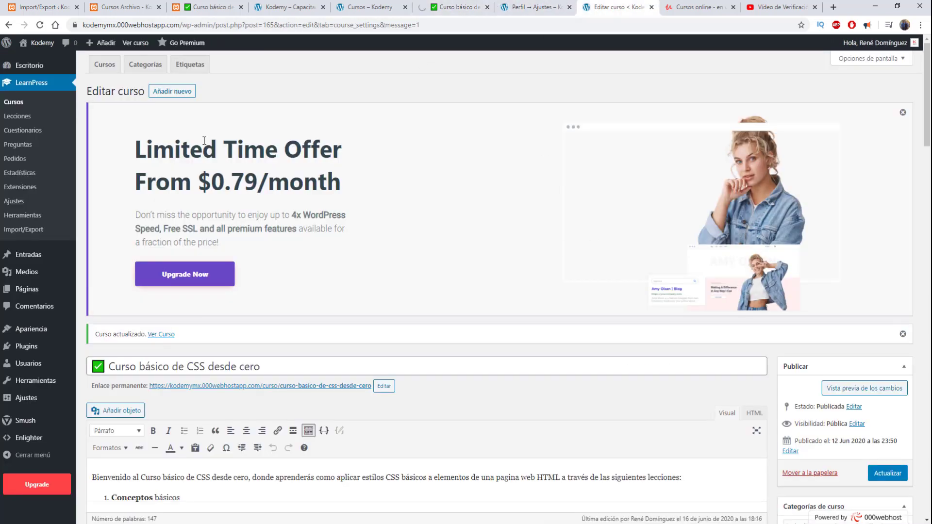
pyautogui.click(30, 231)
pyautogui.click(421, 5)
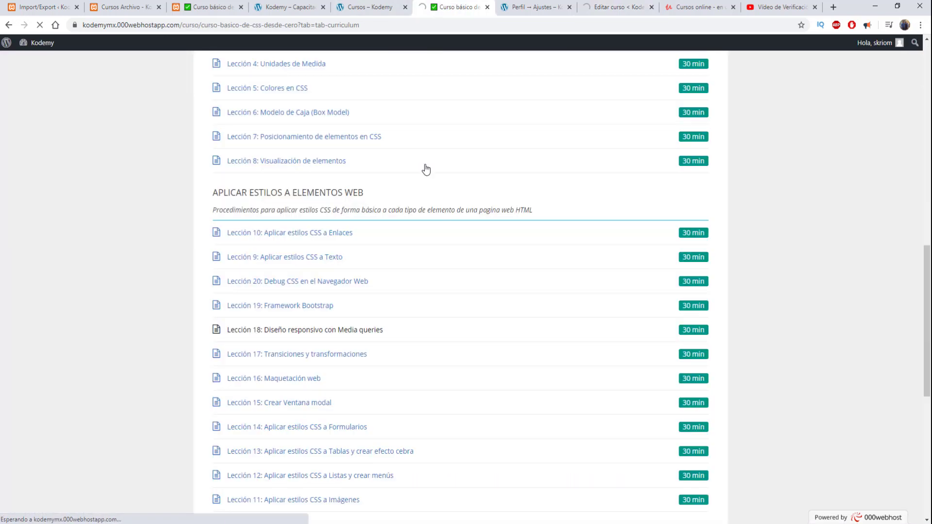
pyautogui.scroll(11, 397, 352)
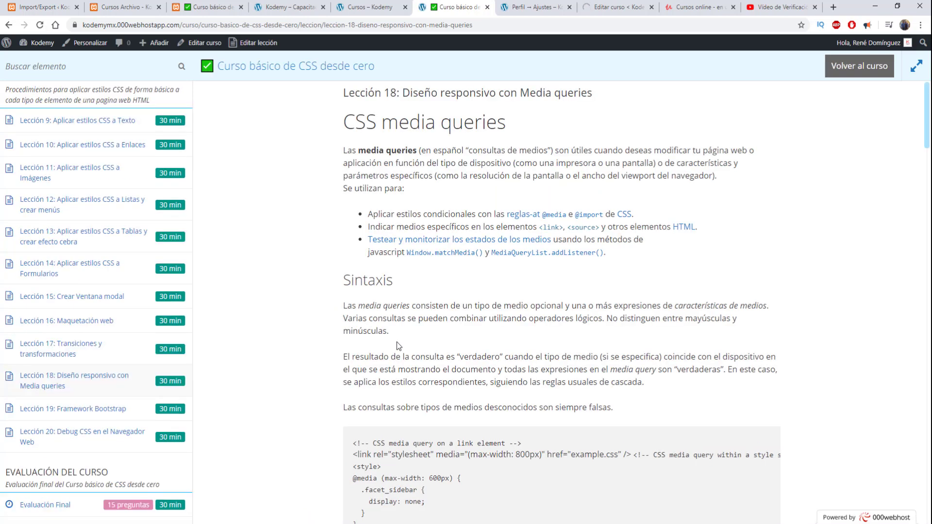
# Review Lección 18's theory, embedded tutorial video, HTML and CSS code samples and comment form
pyautogui.scroll(-8, 396, 345)
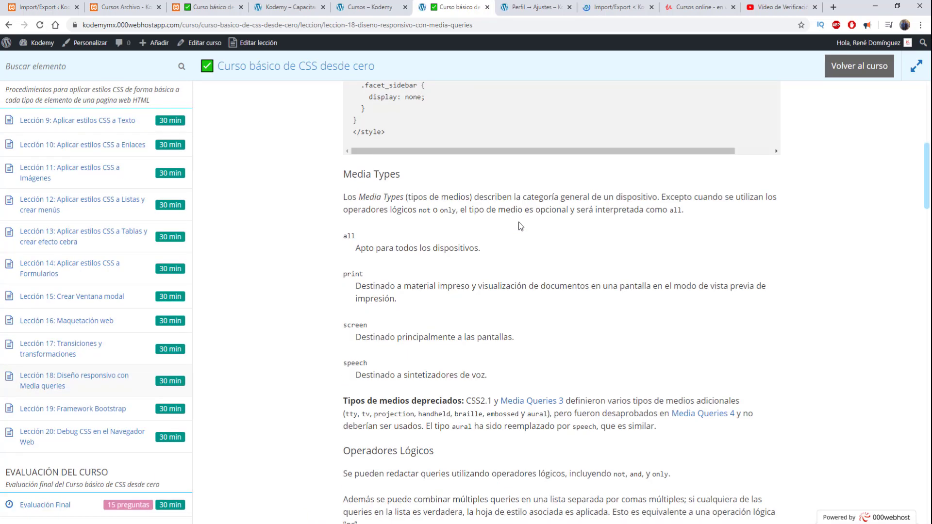
pyautogui.scroll(6, 521, 224)
pyautogui.scroll(2, 493, 262)
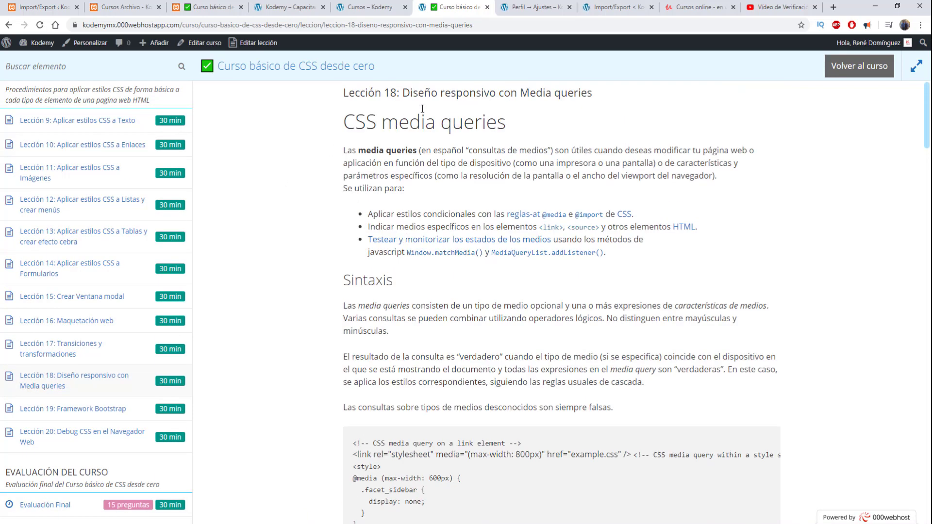
pyautogui.scroll(-20, 494, 114)
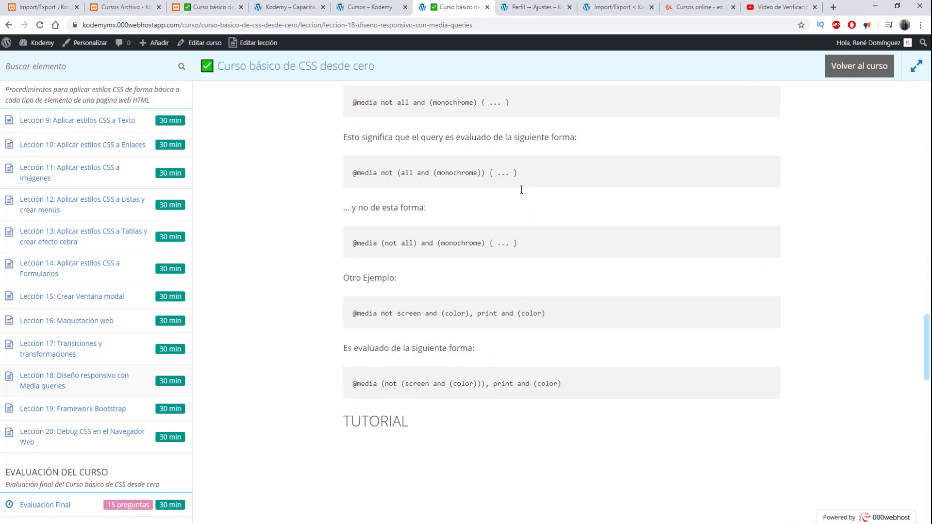
pyautogui.scroll(-4, 525, 202)
pyautogui.scroll(8, 533, 202)
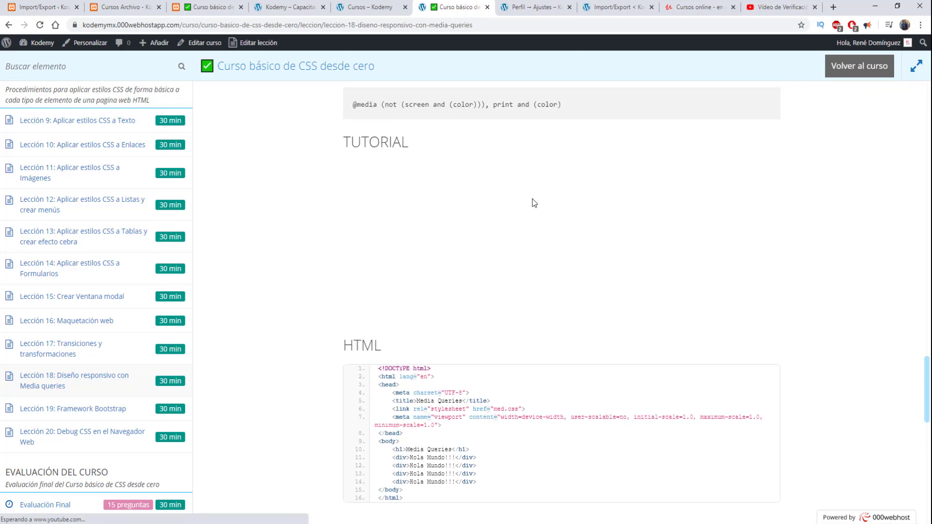
pyautogui.scroll(-4, 536, 202)
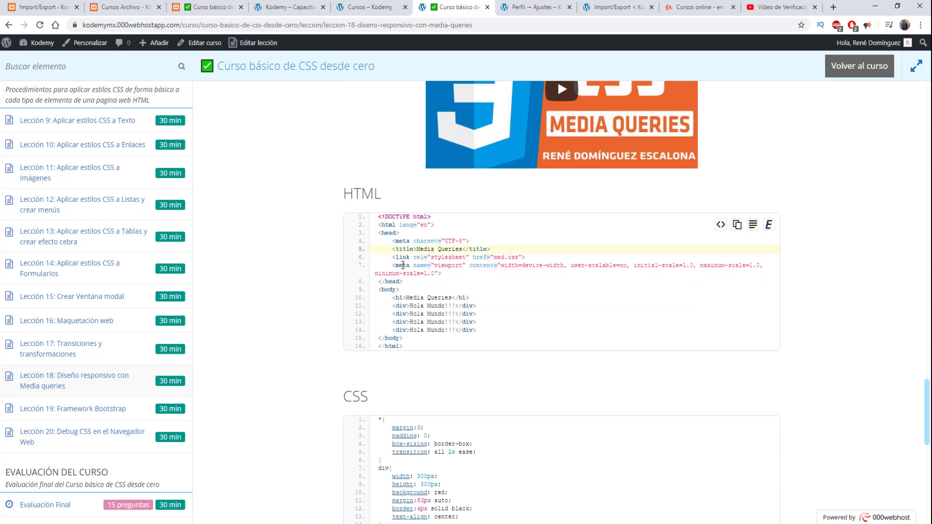
pyautogui.scroll(-9, 403, 265)
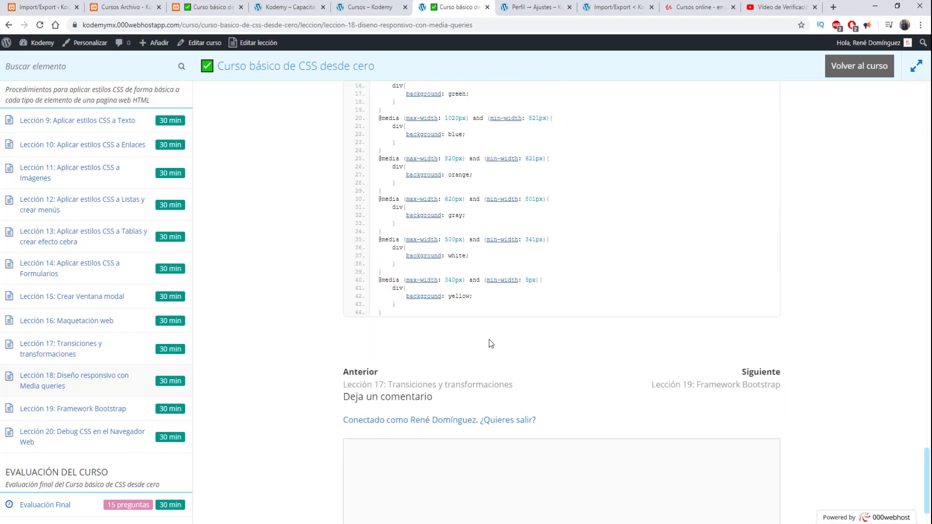
pyautogui.scroll(13, 543, 253)
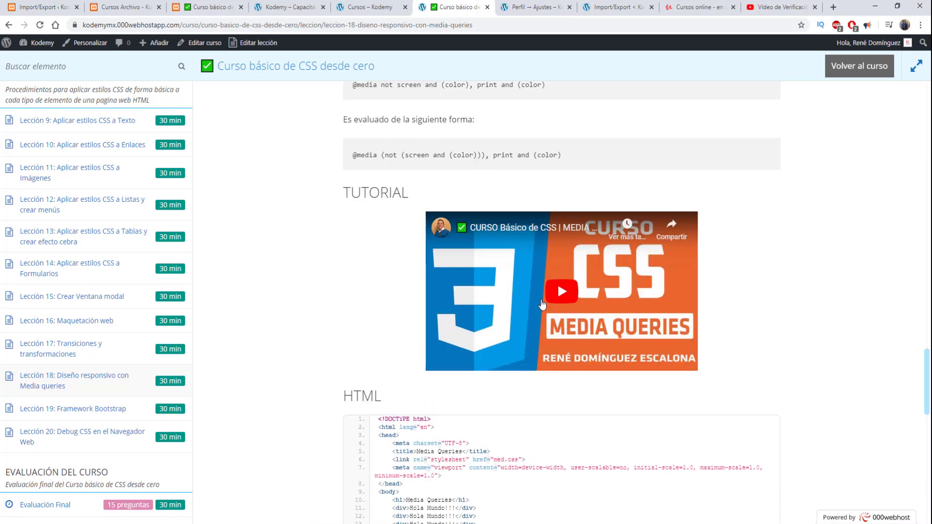
pyautogui.scroll(-12, 627, 269)
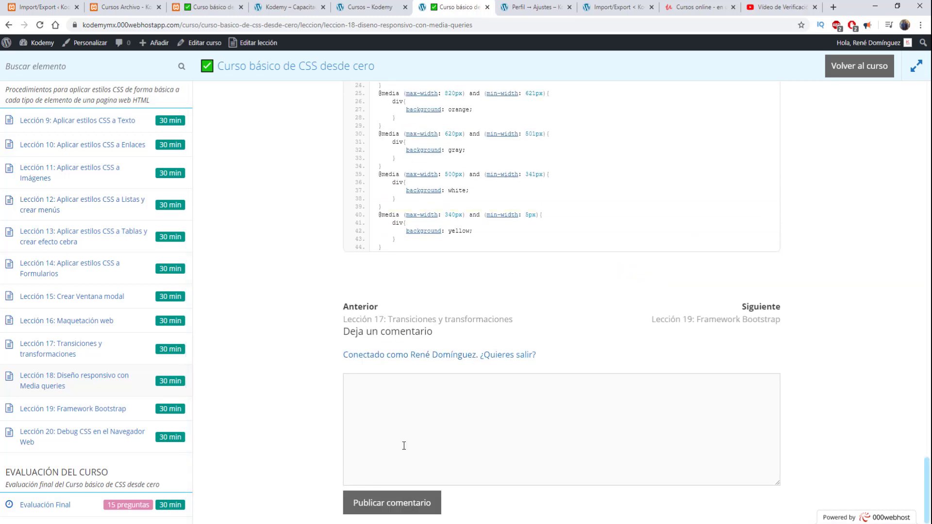
pyautogui.scroll(12, 580, 97)
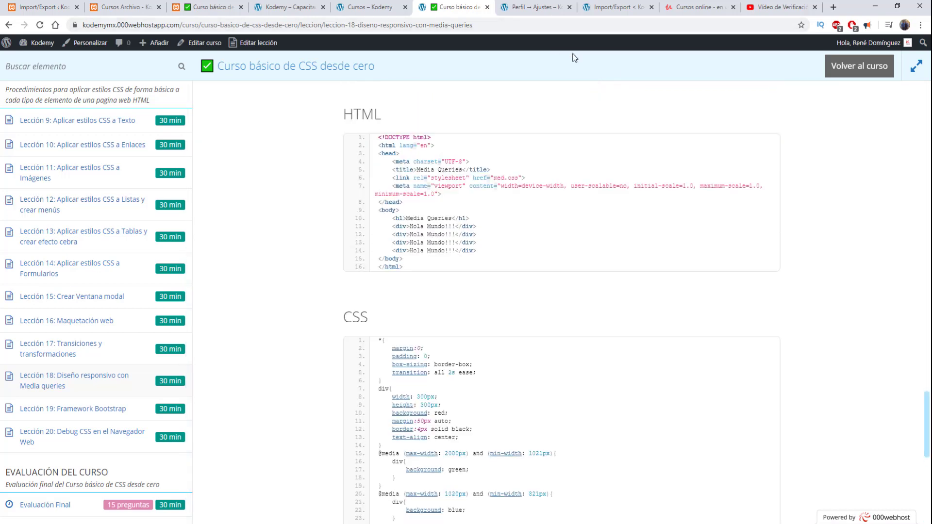
# Open the Import section of the hosted LearnPress Import/Export page, showing the local site's export settings while it loads
pyautogui.click(532, 6)
pyautogui.click(615, 7)
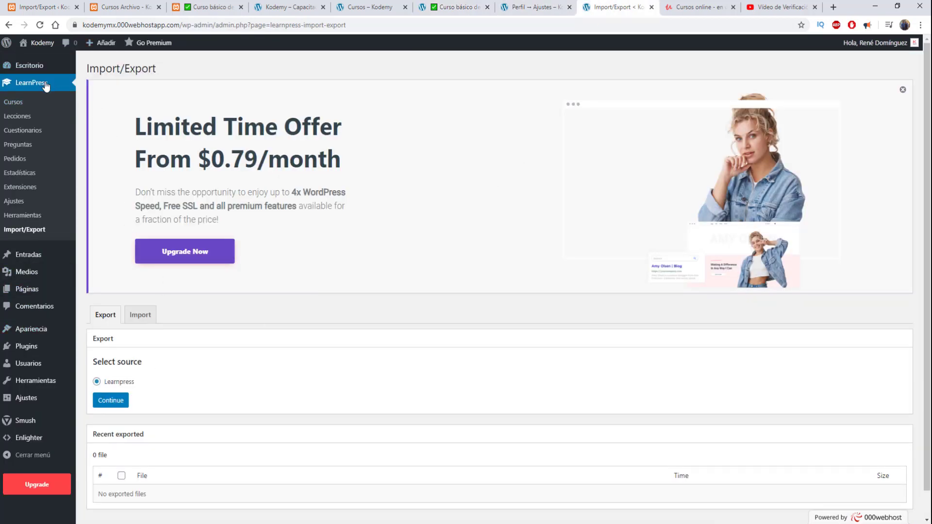
pyautogui.click(148, 315)
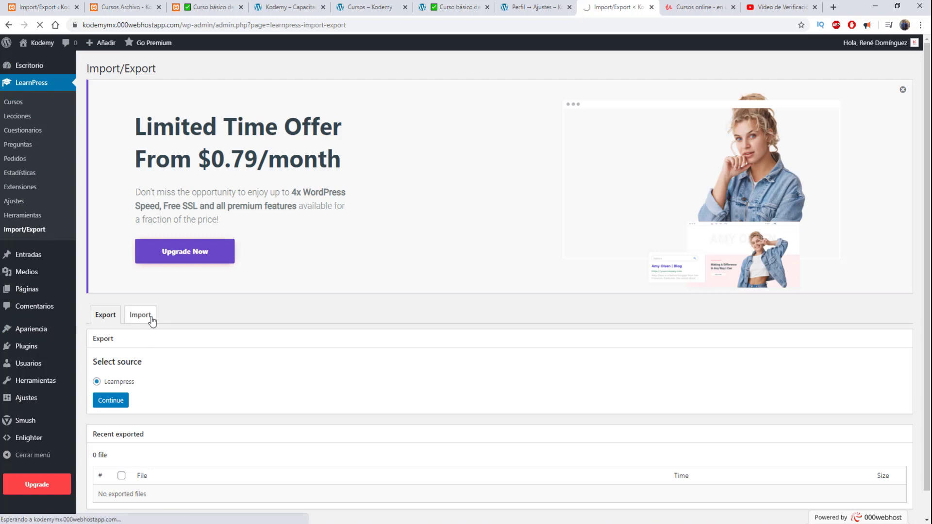
pyautogui.click(64, 13)
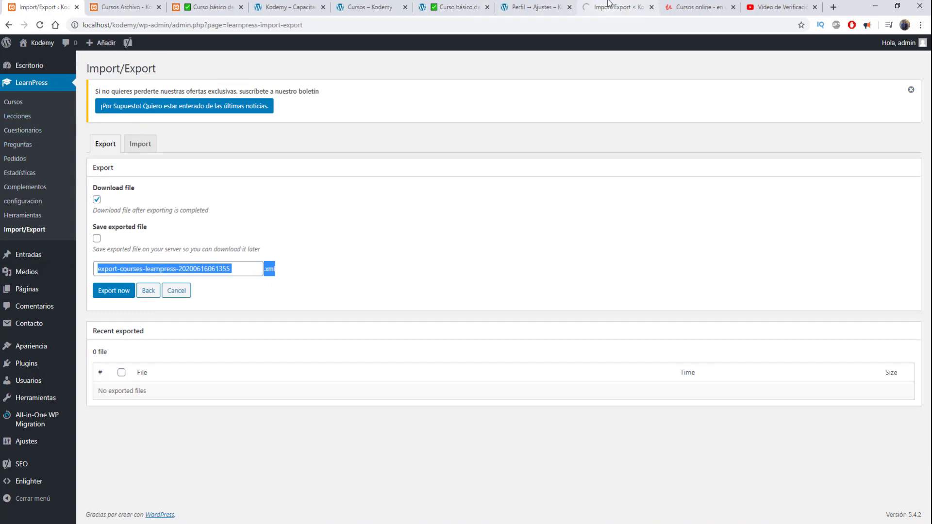
pyautogui.click(617, 7)
pyautogui.scroll(-1, 204, 292)
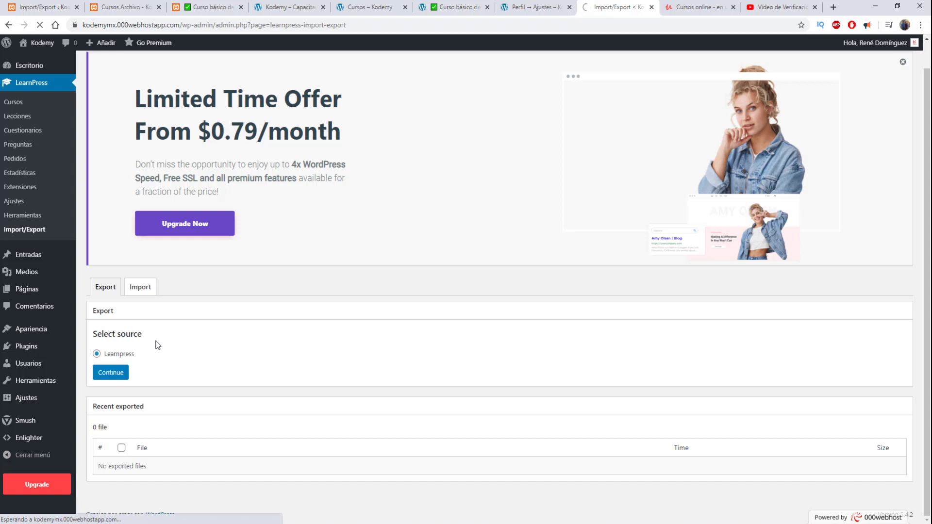
pyautogui.hotkey('ctrl', 'shift', 'Tab')
pyautogui.hotkey('ctrl', 'shift', 'Tab')
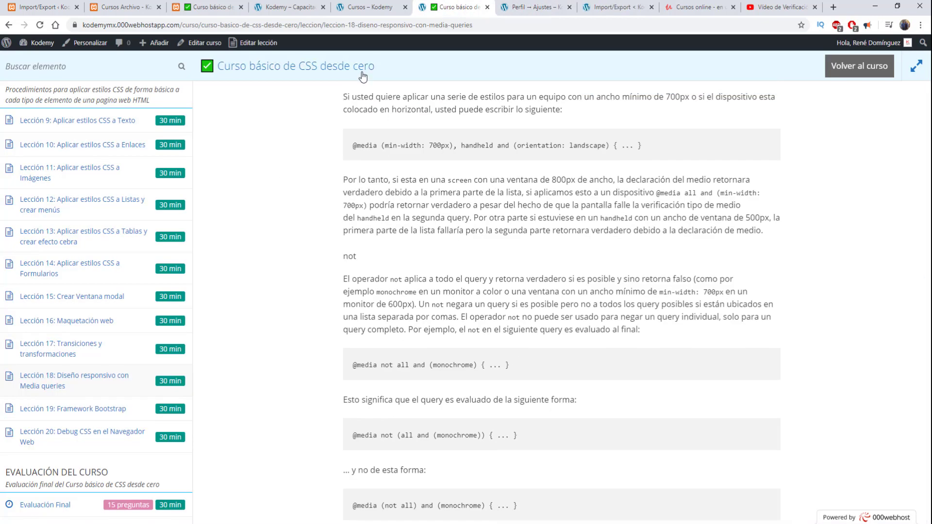
pyautogui.hotkey('ctrl', 'Tab')
pyautogui.hotkey('ctrl', 'Tab')
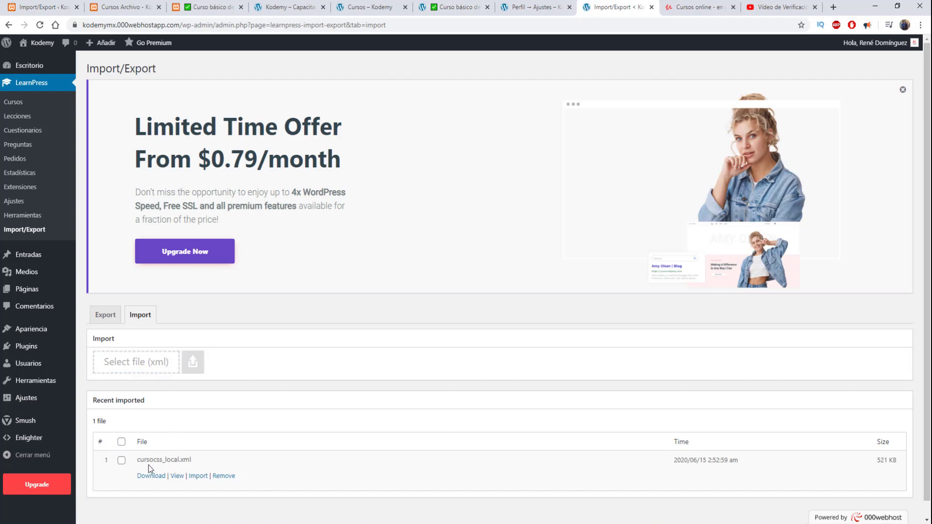
# Highlight the imported file cursocss_local.xml and its actions, and show the XML file picker without importing anything
pyautogui.moveTo(139, 462); pyautogui.dragTo(198, 463)
pyautogui.click(167, 362)
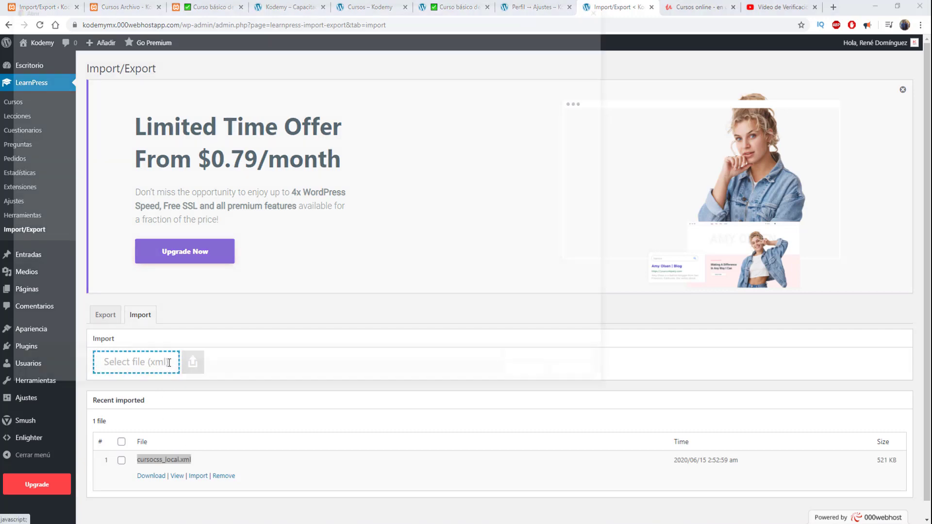
pyautogui.doubleClick(129, 113)
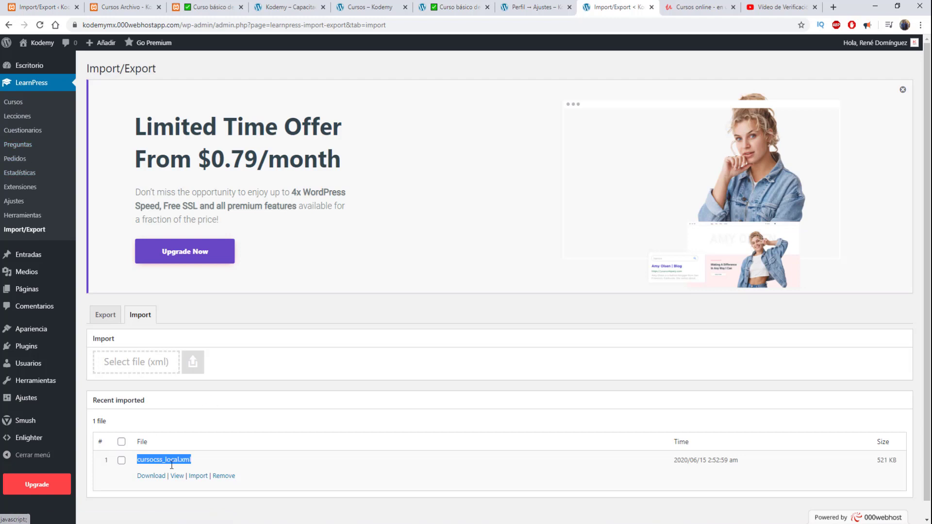
pyautogui.moveTo(246, 486); pyautogui.dragTo(131, 459)
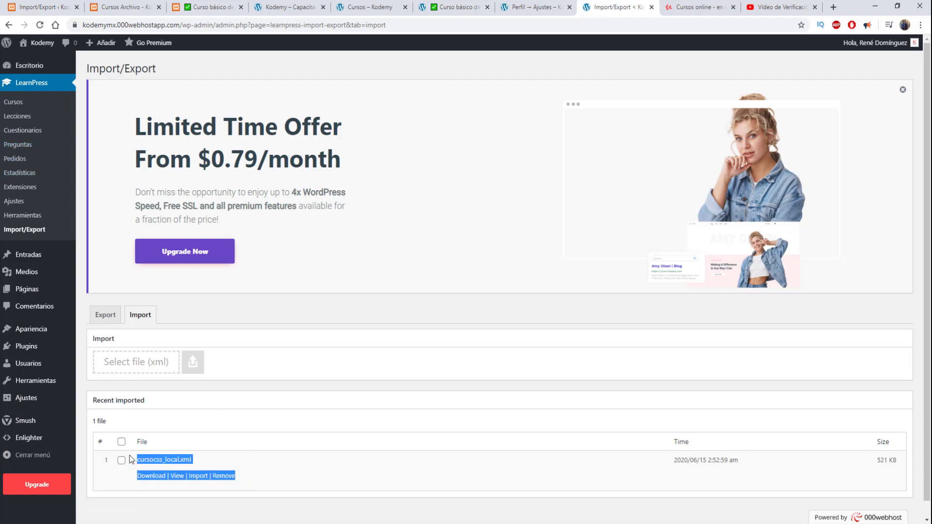
pyautogui.click(305, 457)
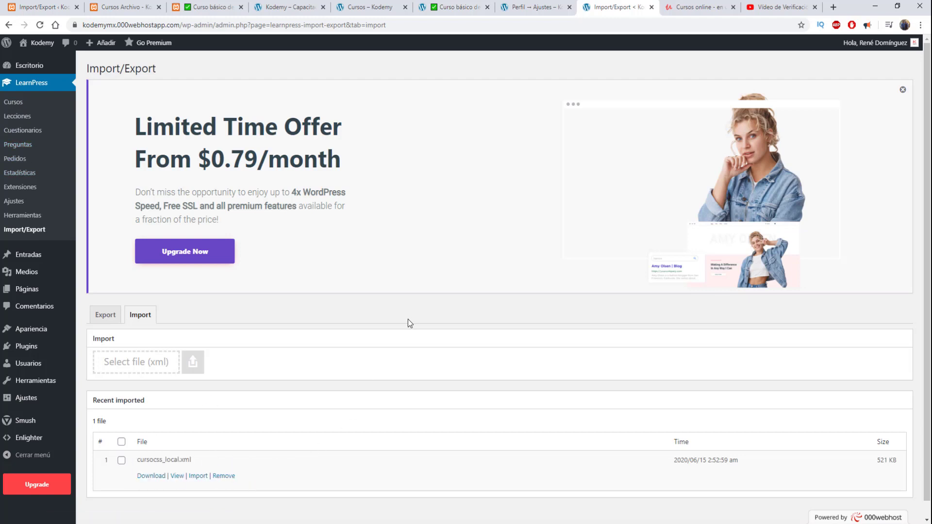
# Return to the hosted Lección 18 page and open the course's Evaluación Final
pyautogui.click(557, 6)
pyautogui.click(454, 7)
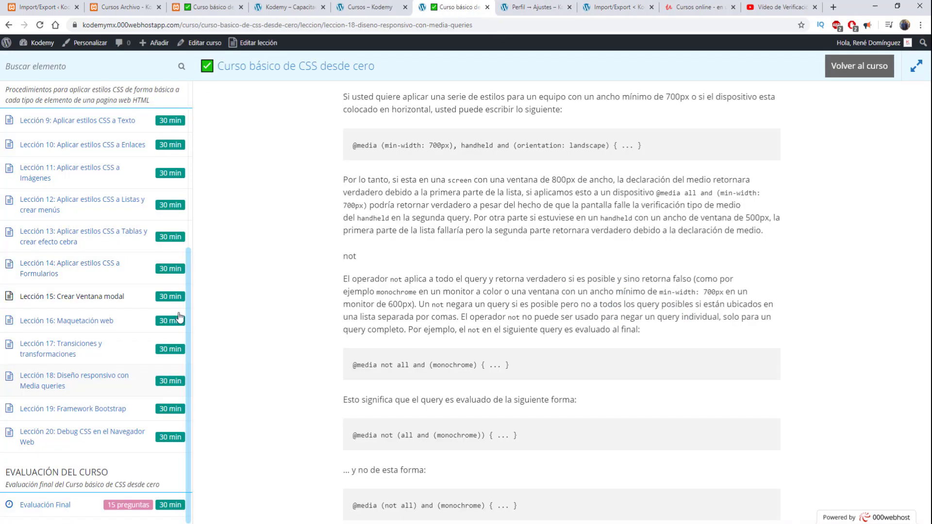
pyautogui.scroll(8, 248, 409)
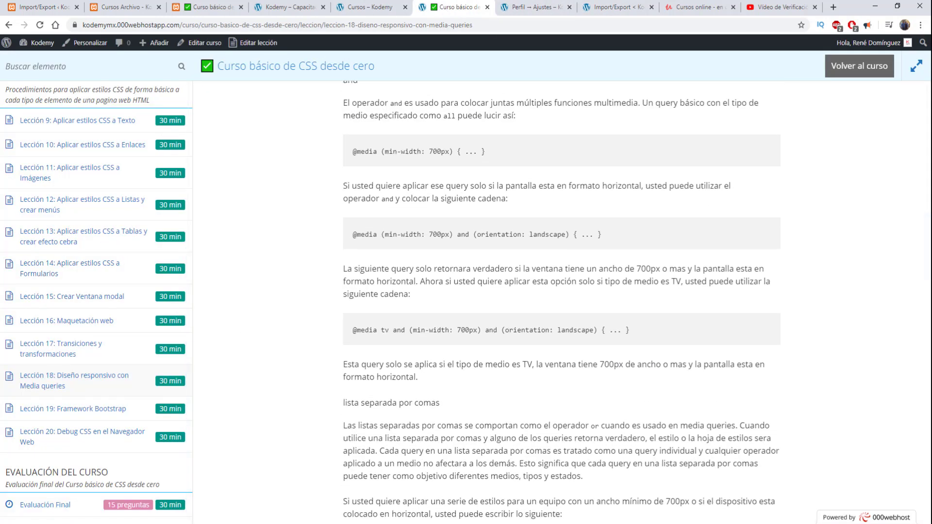
pyautogui.click(54, 506)
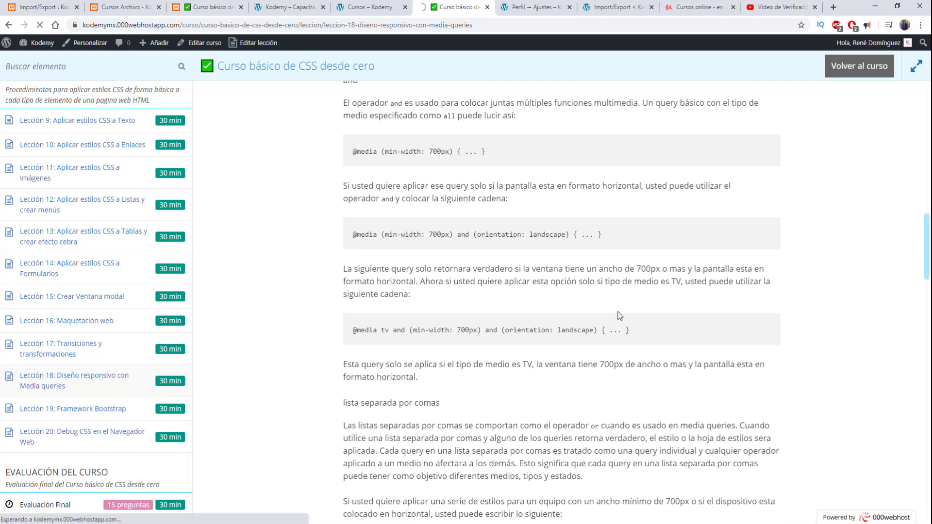
pyautogui.click(525, 7)
pyautogui.click(456, 7)
pyautogui.click(526, 7)
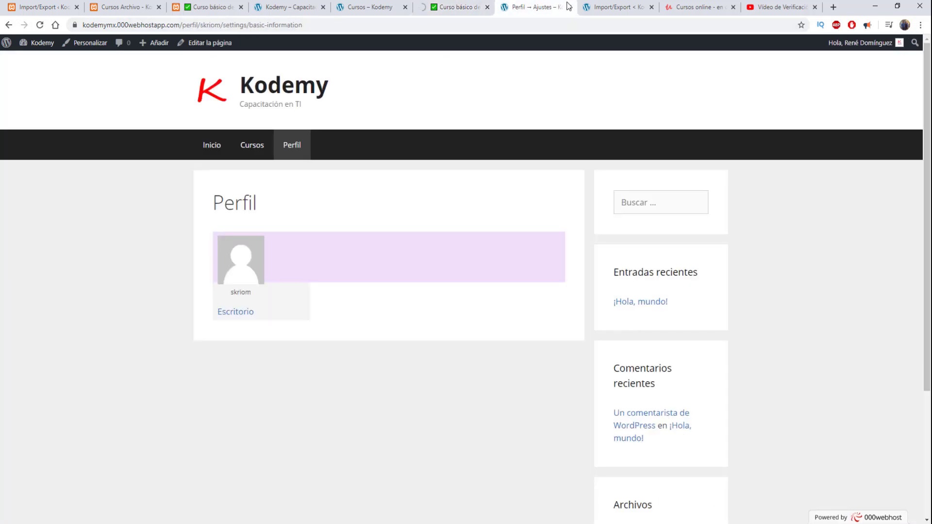
pyautogui.click(579, 6)
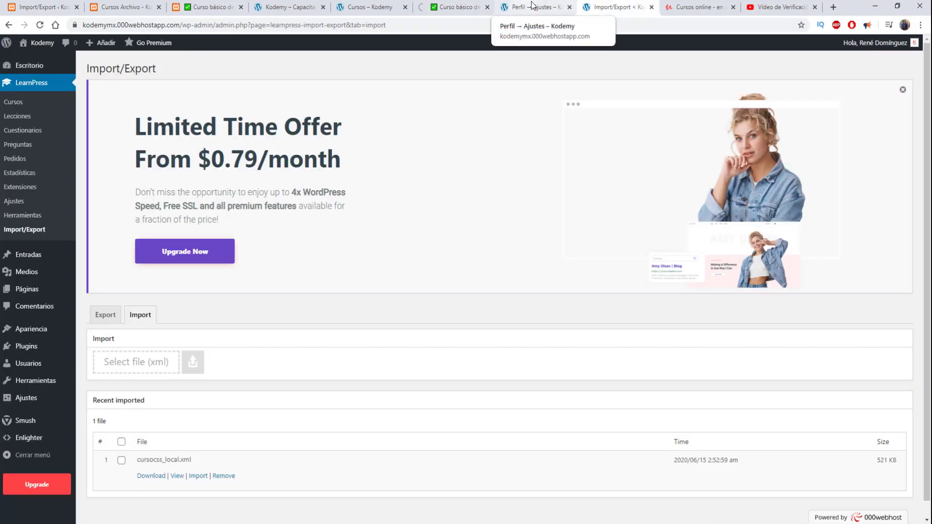
# Close the other WordPress and Kodemy browser tabs, keeping only the hosted Lección 18 page, Udemy and the YouTube video open
pyautogui.click(572, 10)
pyautogui.click(569, 8)
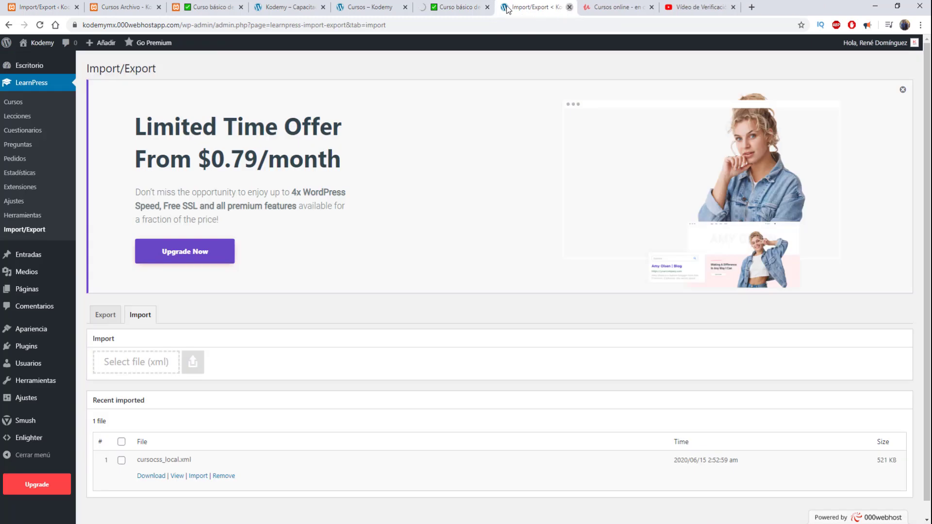
pyautogui.click(571, 9)
pyautogui.click(412, 13)
pyautogui.click(405, 7)
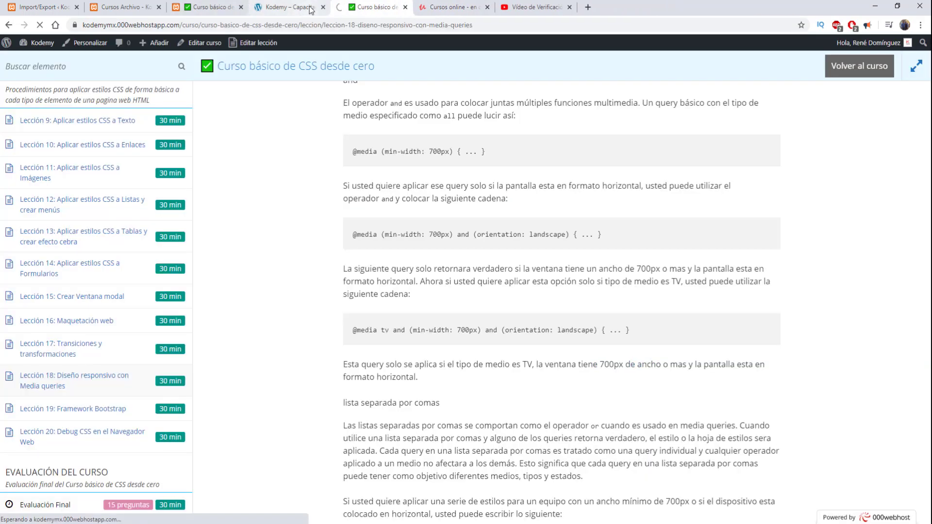
pyautogui.click(296, 7)
pyautogui.click(322, 7)
pyautogui.click(241, 6)
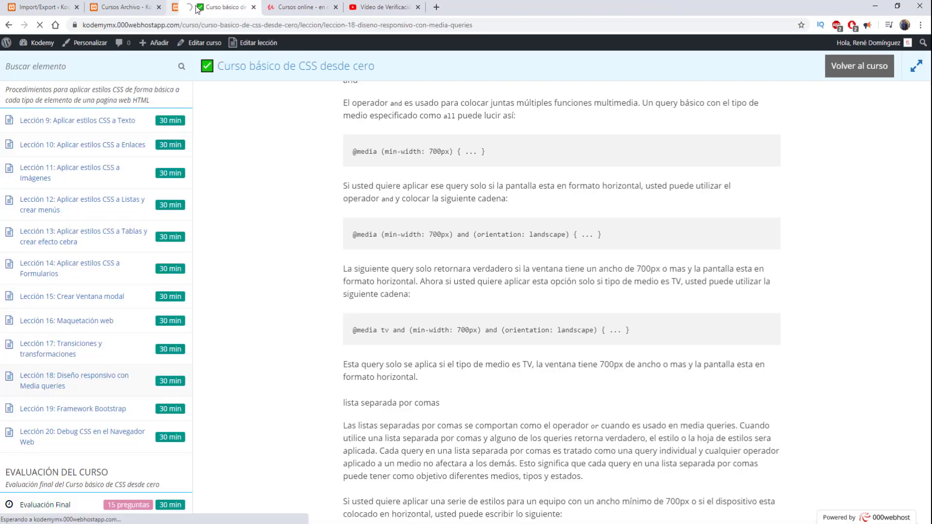
pyautogui.click(241, 6)
pyautogui.click(159, 7)
pyautogui.click(77, 7)
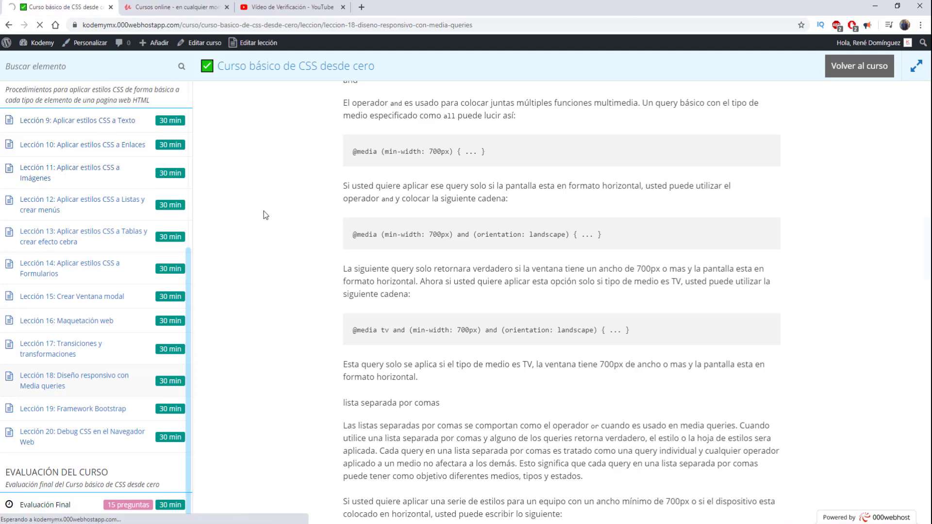
# Look through the rest of Lección 18, including its tutorial video and HTML and CSS code samples
pyautogui.scroll(-10, 548, 291)
pyautogui.scroll(-9, 556, 294)
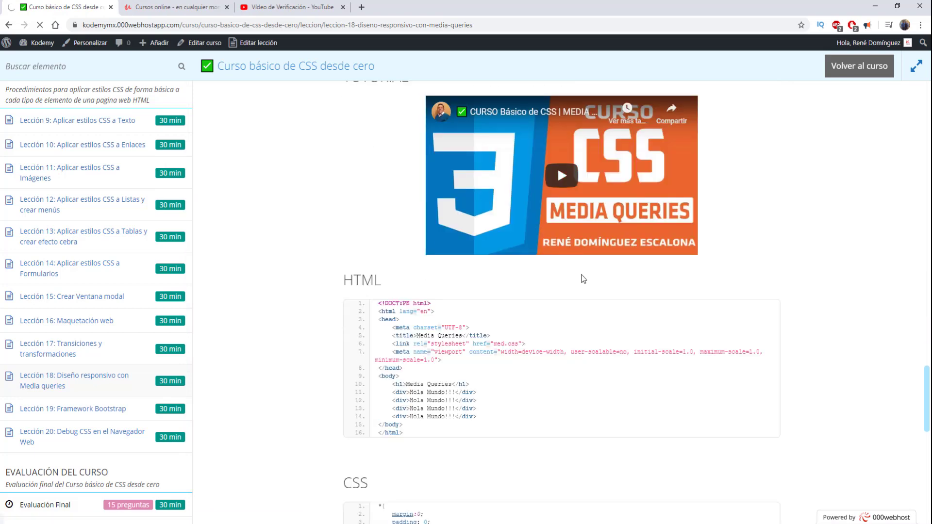
pyautogui.scroll(-5, 588, 280)
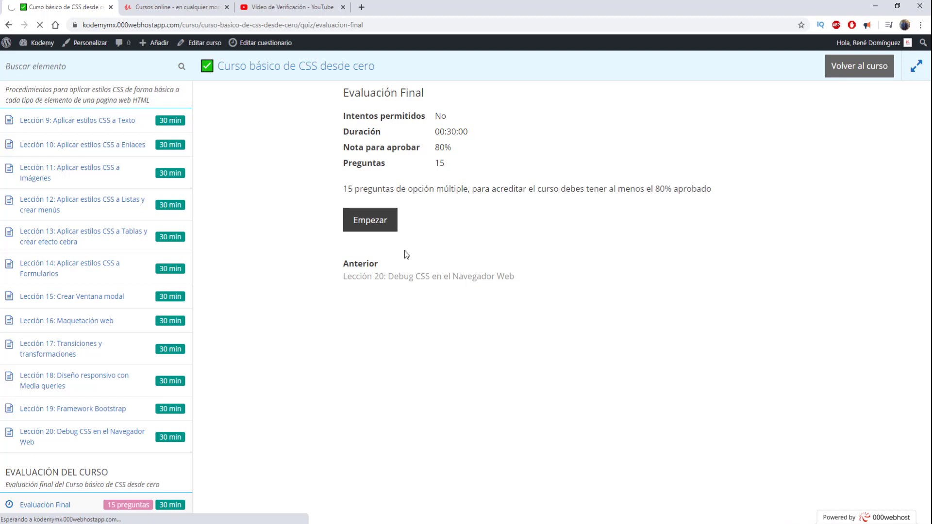
# Highlight the Evaluación Final settings for allowed attempts, duration, passing grade and number of questions
pyautogui.moveTo(432, 131); pyautogui.dragTo(447, 116)
pyautogui.click(402, 121)
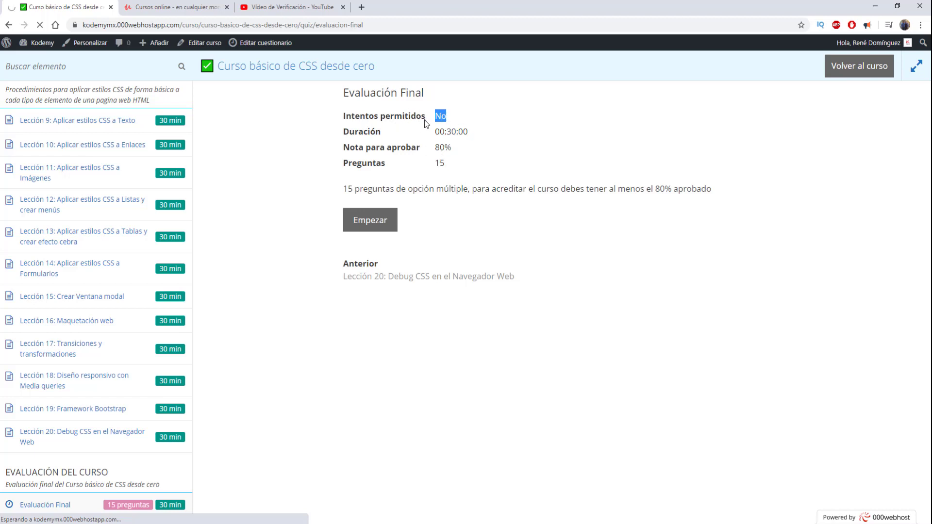
pyautogui.moveTo(436, 149); pyautogui.dragTo(342, 162)
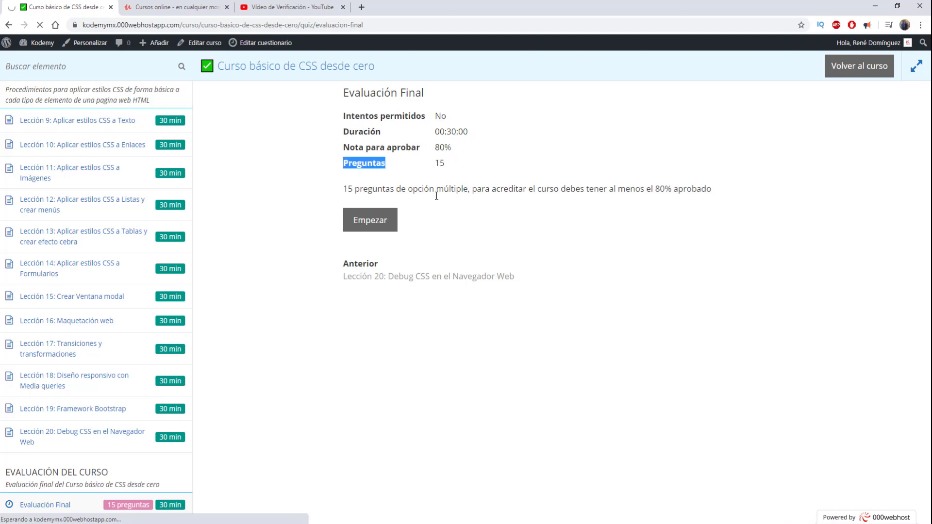
pyautogui.click(544, 224)
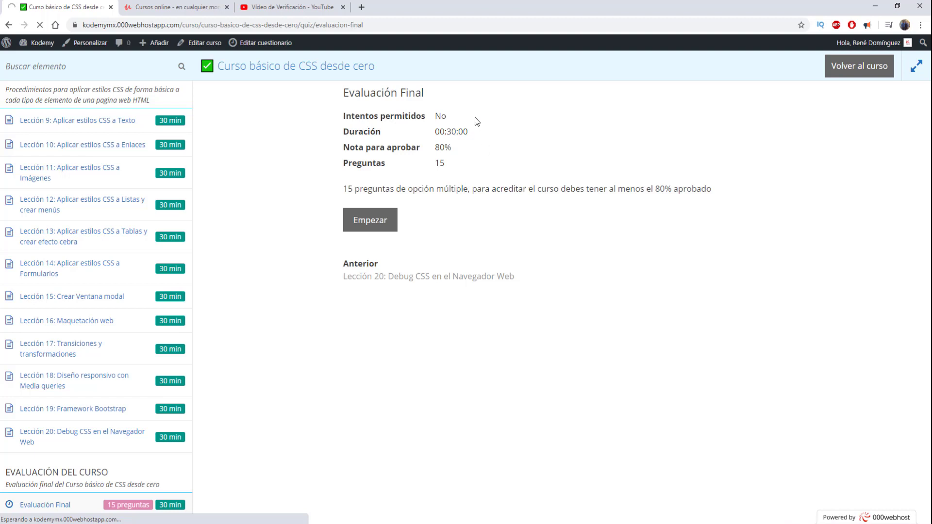
pyautogui.moveTo(459, 165); pyautogui.dragTo(429, 121)
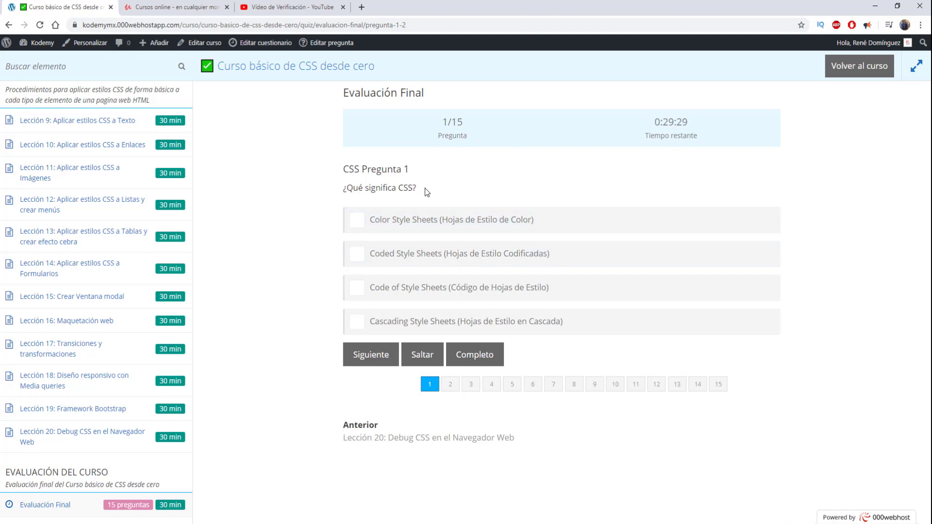
# Highlight the text of CSS Pregunta 1, answer it with "Code of Style Sheets (Código de Hojas de Estilo)" and advance to the next question
pyautogui.moveTo(419, 188); pyautogui.dragTo(316, 192)
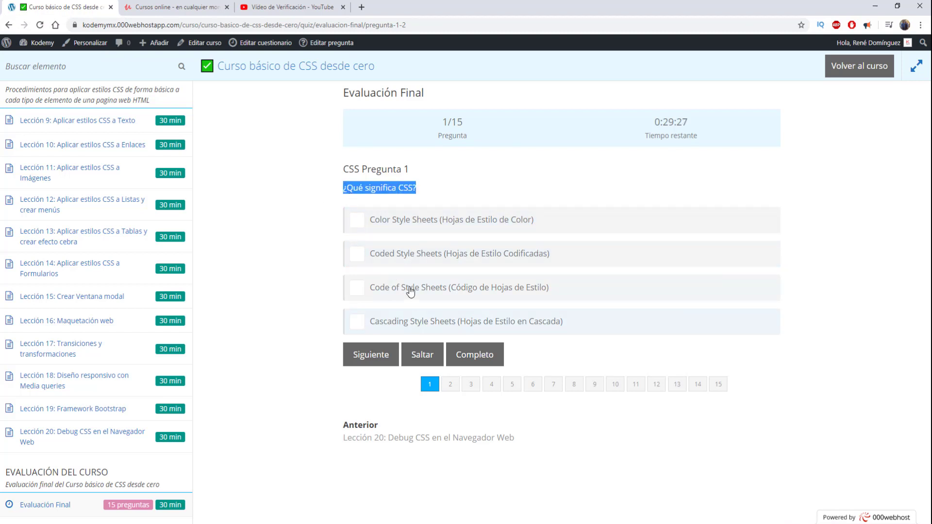
pyautogui.click(365, 288)
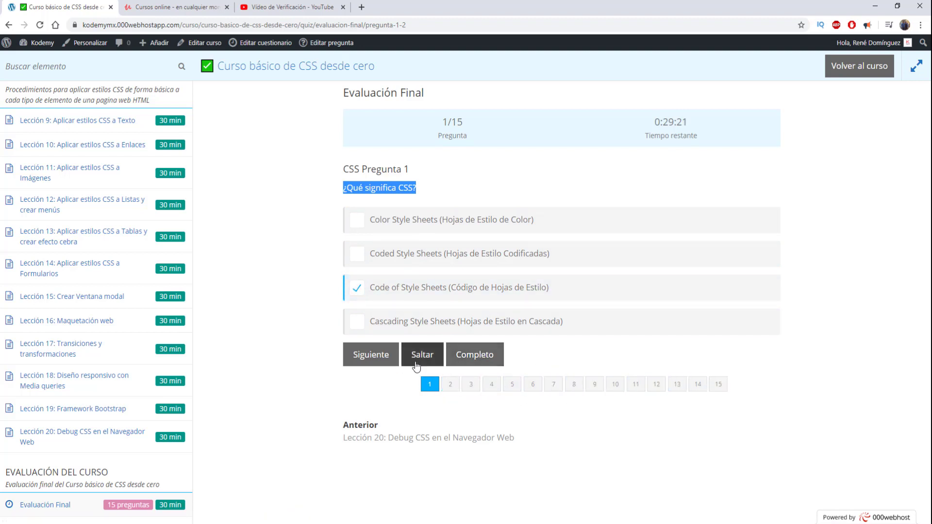
pyautogui.click(378, 358)
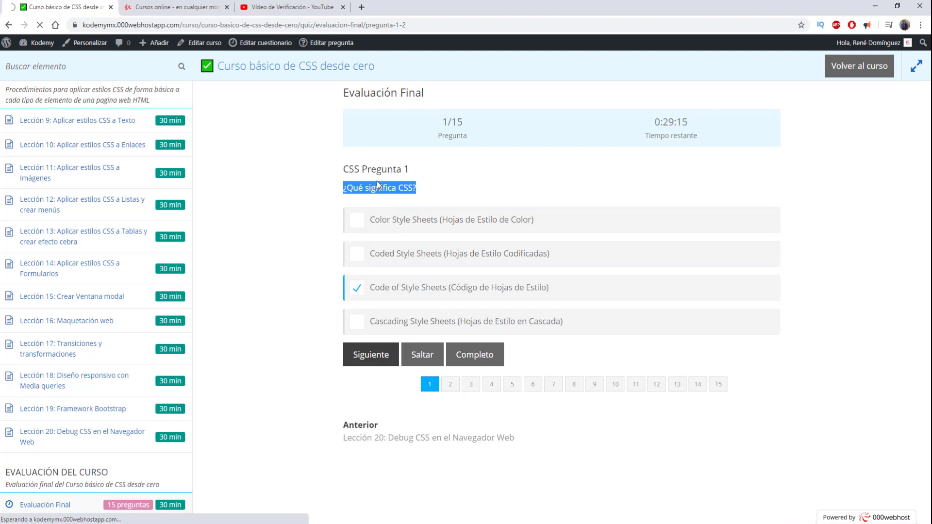
# Highlight the evaluation's remaining time and show the course's lesson list from its first section
pyautogui.click(635, 116)
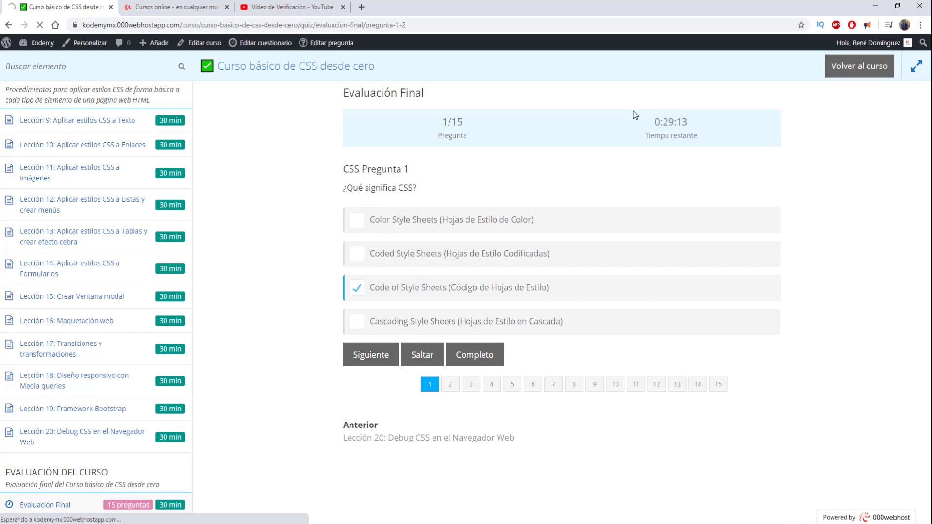
pyautogui.tripleClick(692, 119)
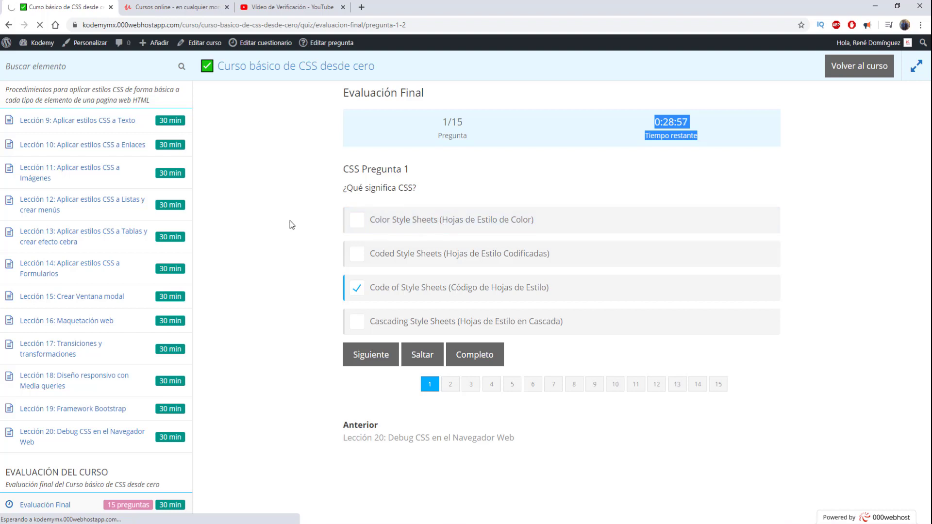
pyautogui.scroll(5, 97, 219)
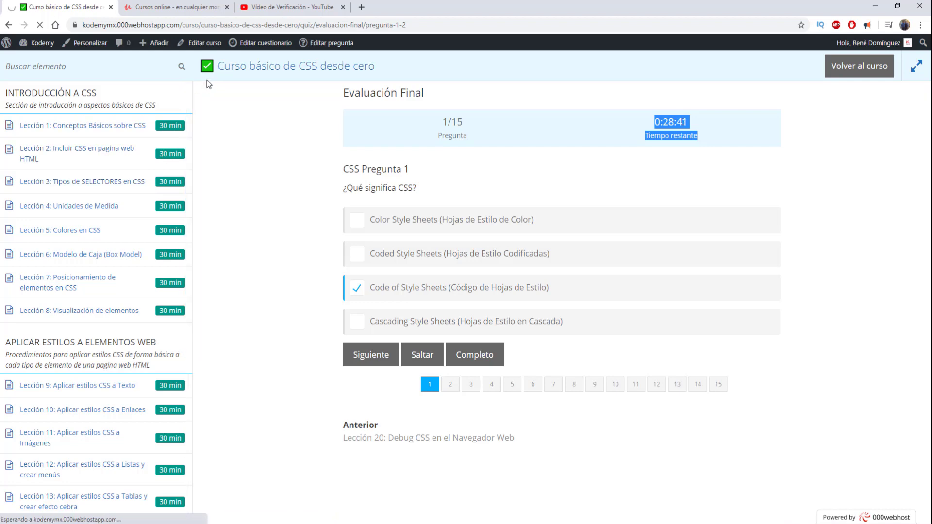
# Check that CSS Pregunta 2 has loaded, close the Kodemy evaluation page and switch to the Udemy home page
pyautogui.click(178, 8)
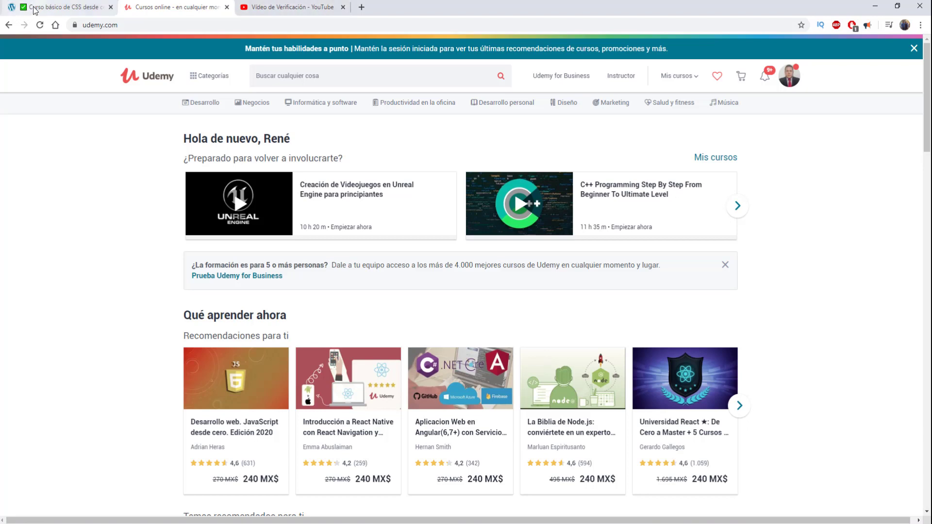
pyautogui.click(53, 7)
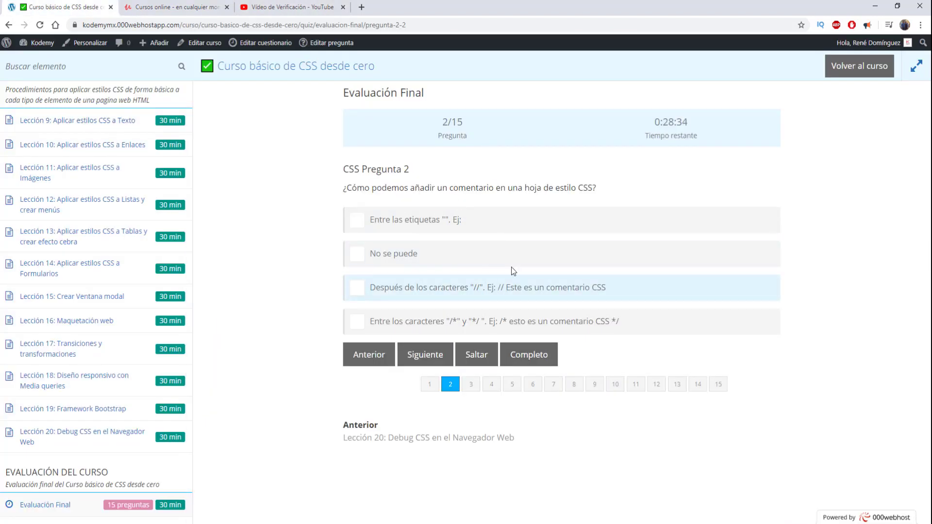
pyautogui.click(111, 7)
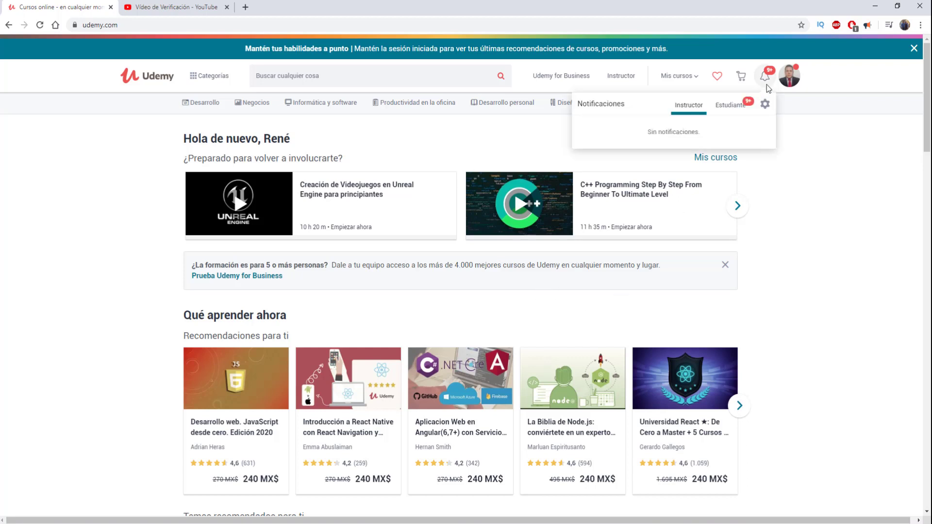
# Preview the enrolled courses on Udemy and open the complete Mis cursos list
pyautogui.moveTo(789, 79)
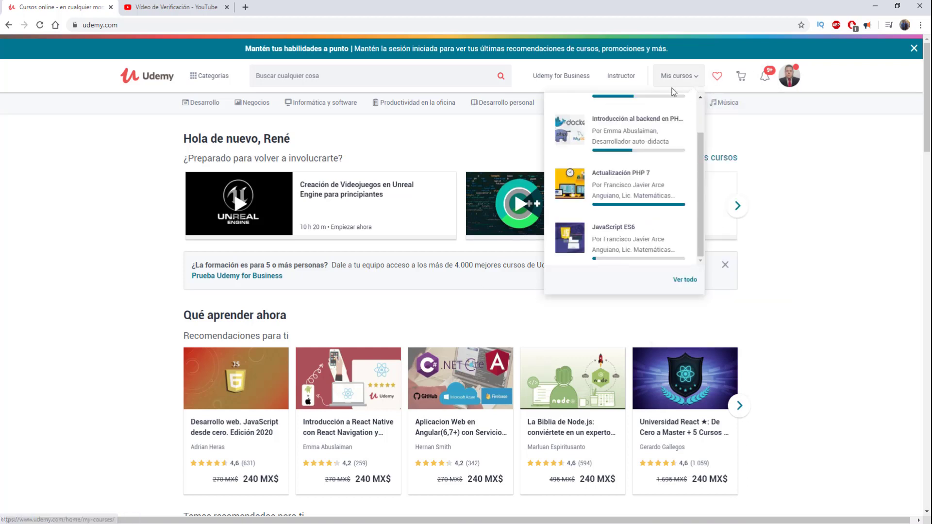
pyautogui.moveTo(694, 81)
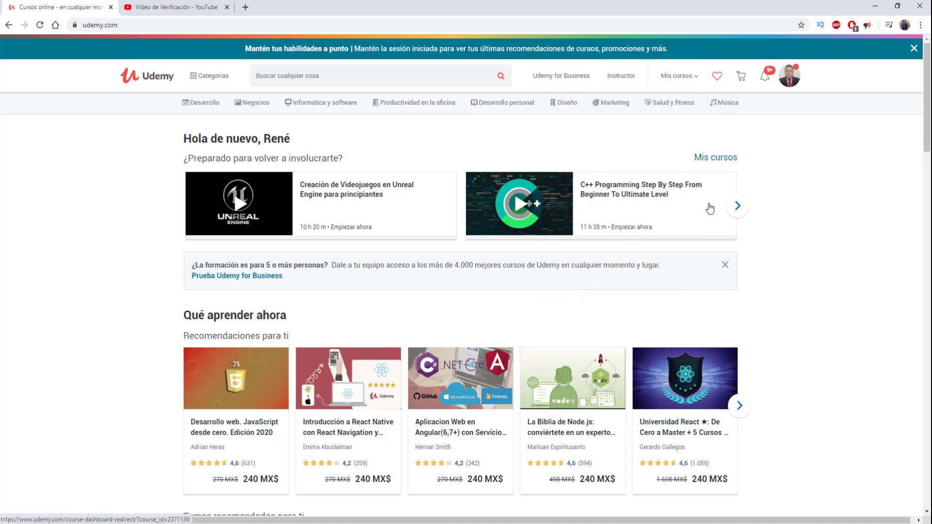
pyautogui.moveTo(675, 108)
pyautogui.click(684, 282)
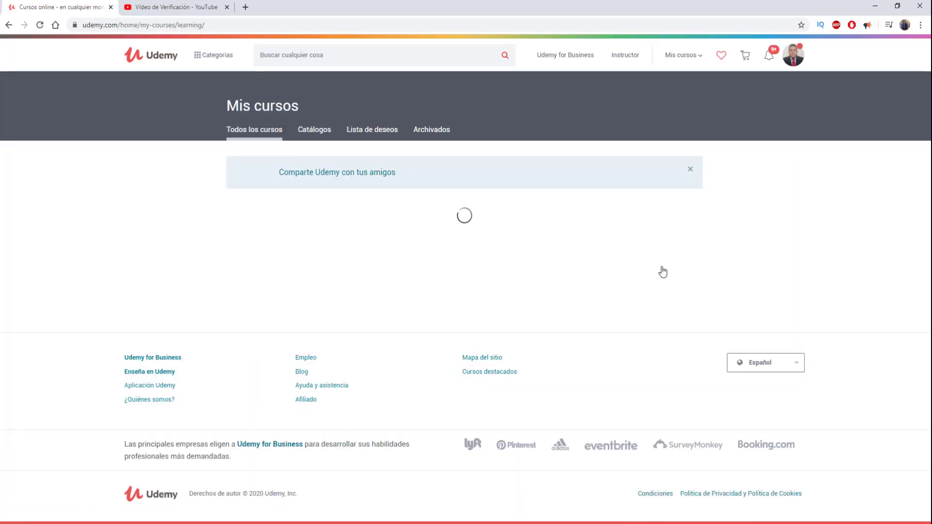
# Browse the enrolled Udemy courses and highlight the total number of courses
pyautogui.scroll(-10, 643, 265)
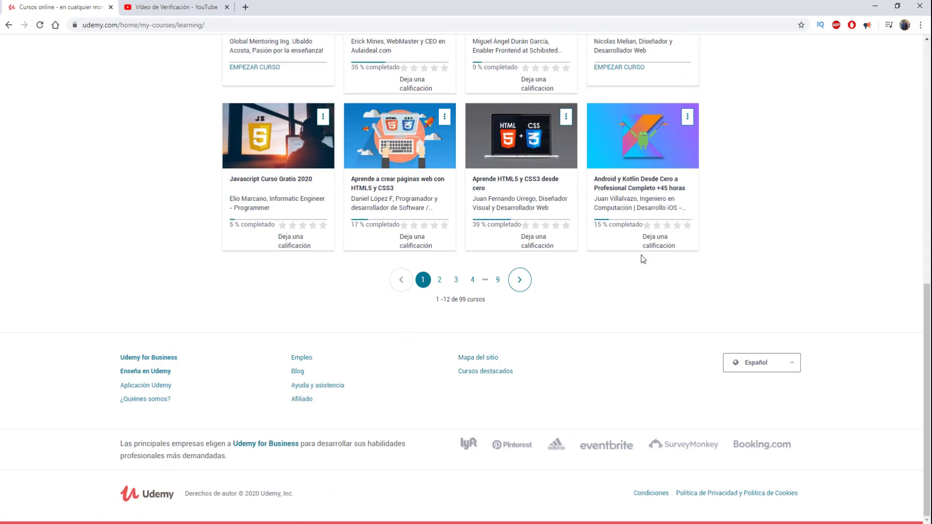
pyautogui.click(519, 282)
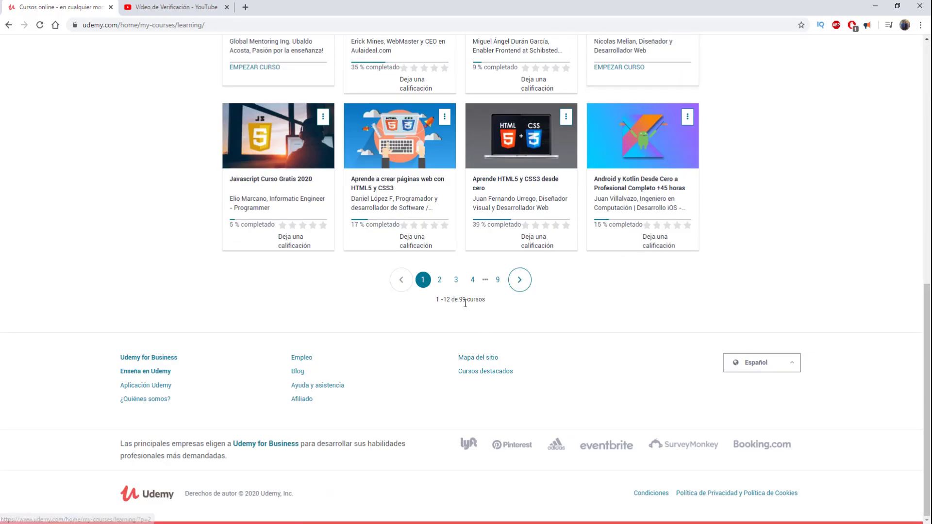
pyautogui.moveTo(468, 299); pyautogui.dragTo(490, 300)
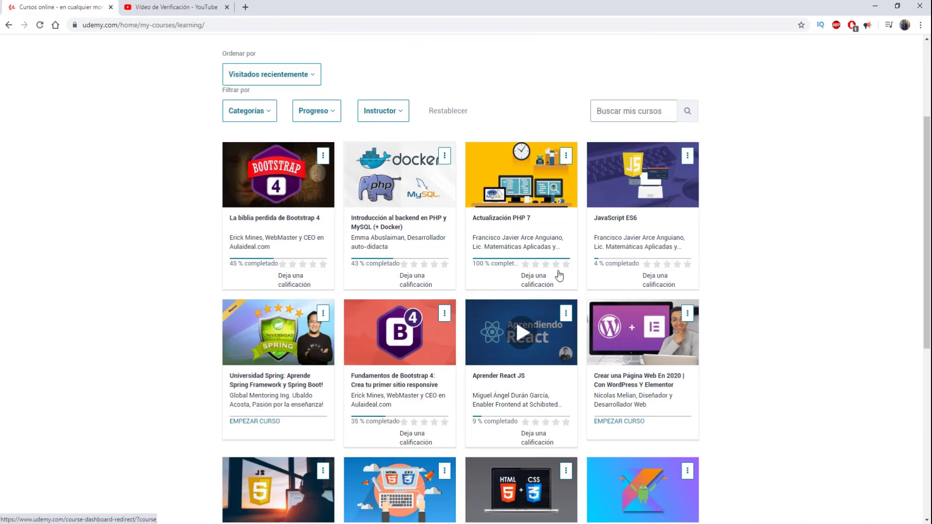
pyautogui.scroll(-3, 432, 242)
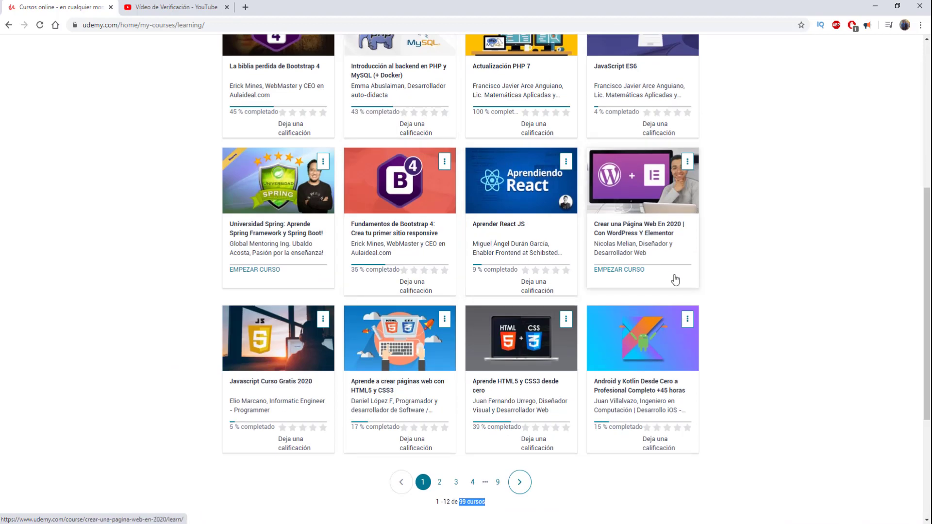
pyautogui.scroll(6, 679, 270)
pyautogui.scroll(-5, 688, 266)
pyautogui.scroll(6, 656, 219)
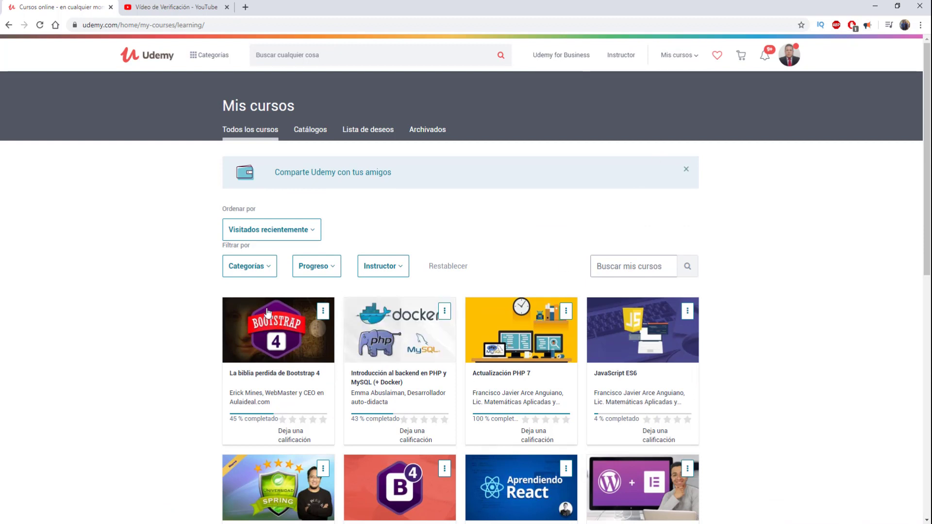
# Open Udemy's instructor area and examine the existing instructor courses and teaching resources
pyautogui.click(621, 54)
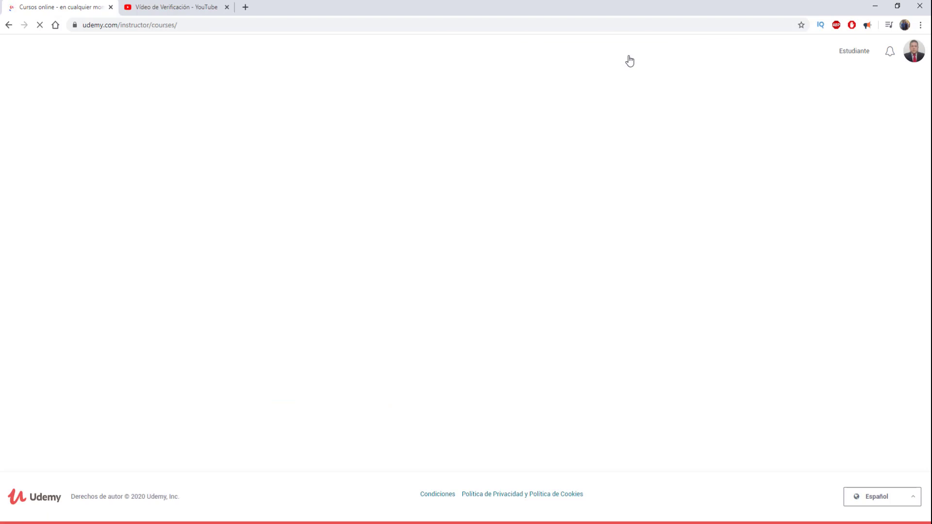
pyautogui.scroll(-3, 602, 78)
pyautogui.scroll(-2, 602, 77)
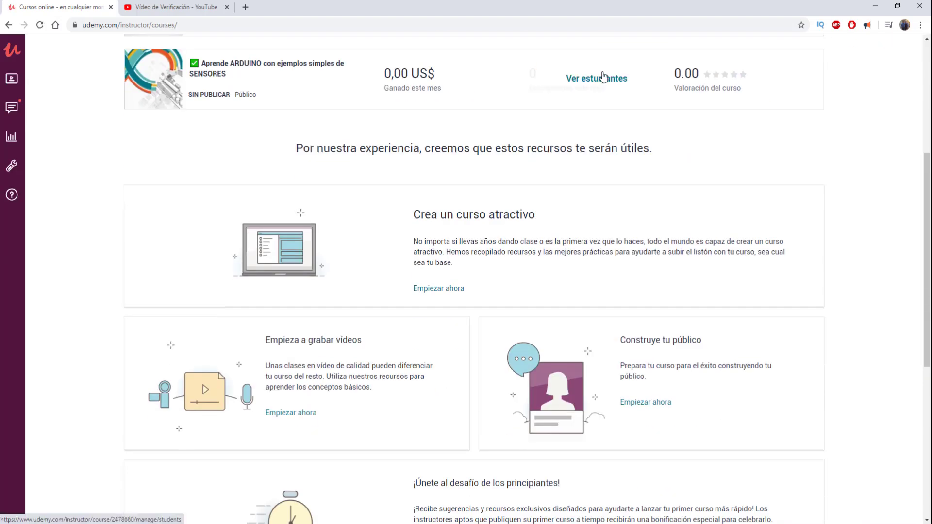
pyautogui.scroll(3, 535, 79)
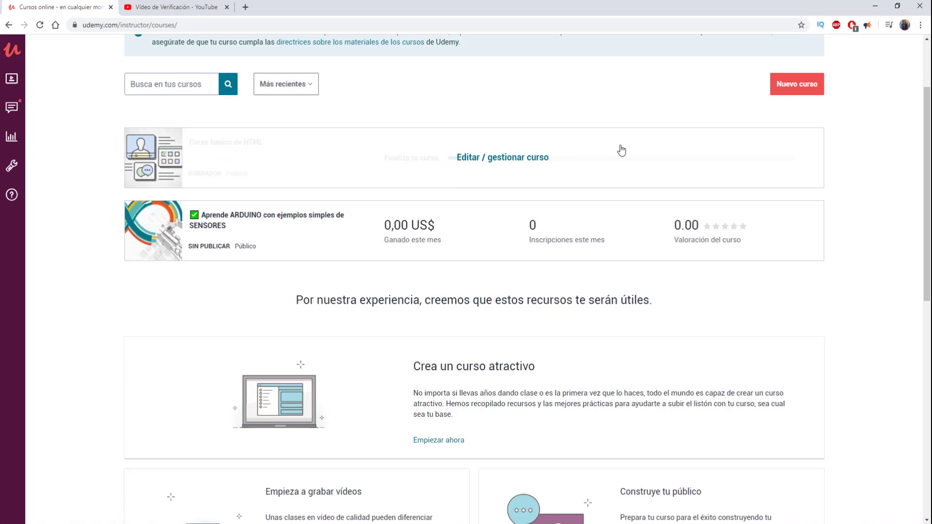
# Start a new Udemy course, choose Curso as its type and continue to the temporary title
pyautogui.click(798, 90)
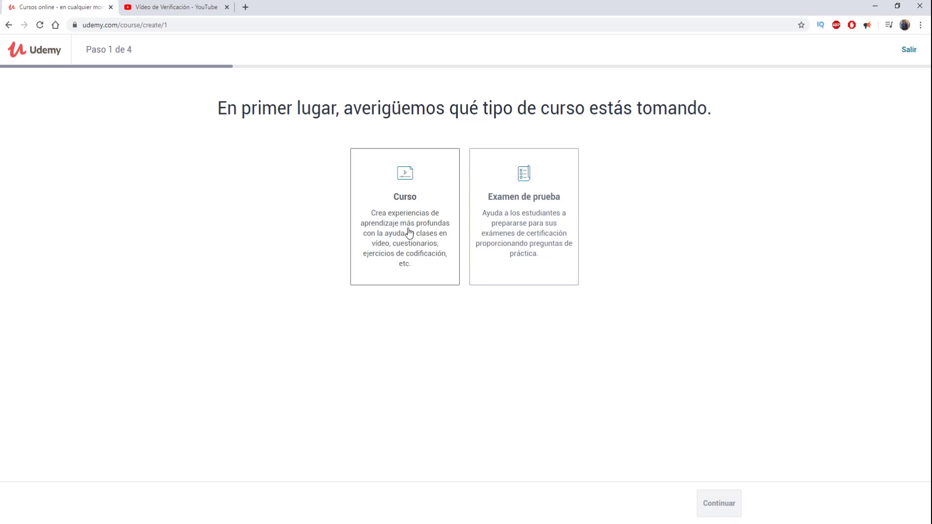
pyautogui.click(394, 212)
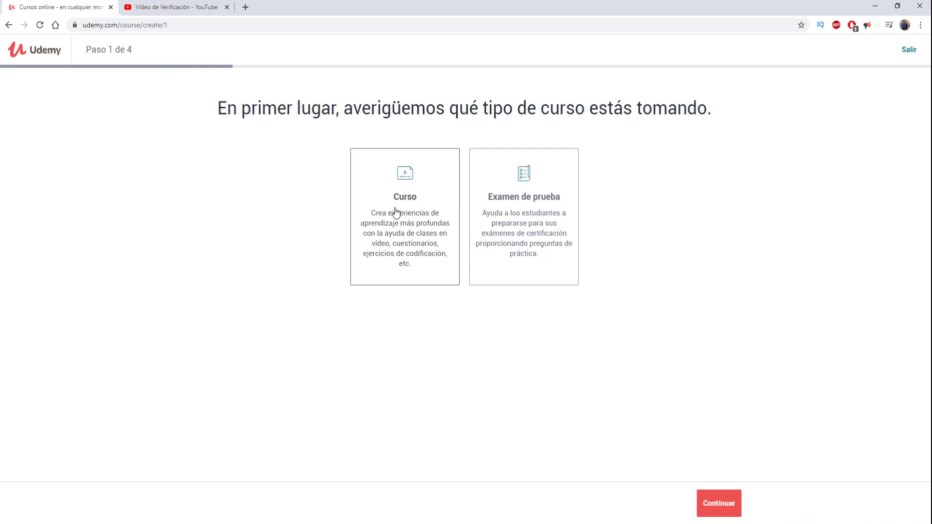
pyautogui.click(715, 491)
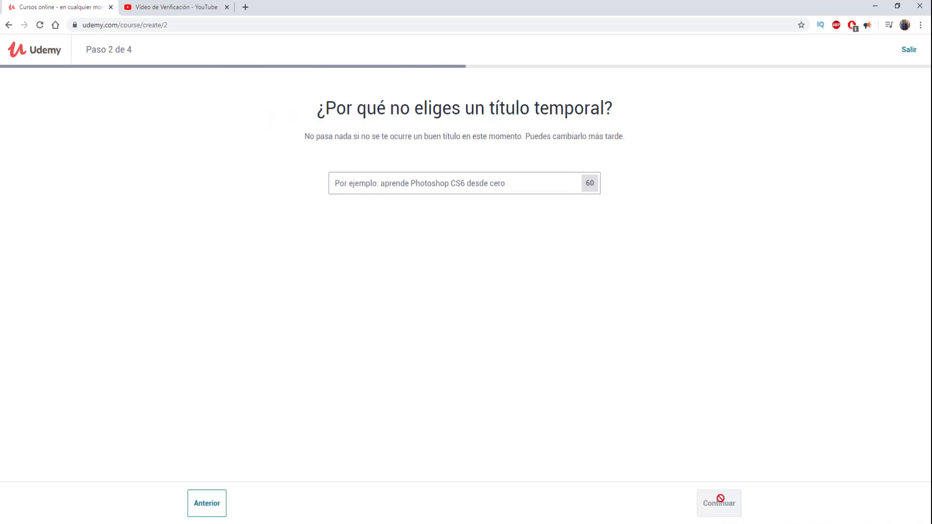
# Give the new course the temporary title "Curso básico de Javascript" and continue to the category question
pyautogui.click(439, 185)
pyautogui.click(373, 208)
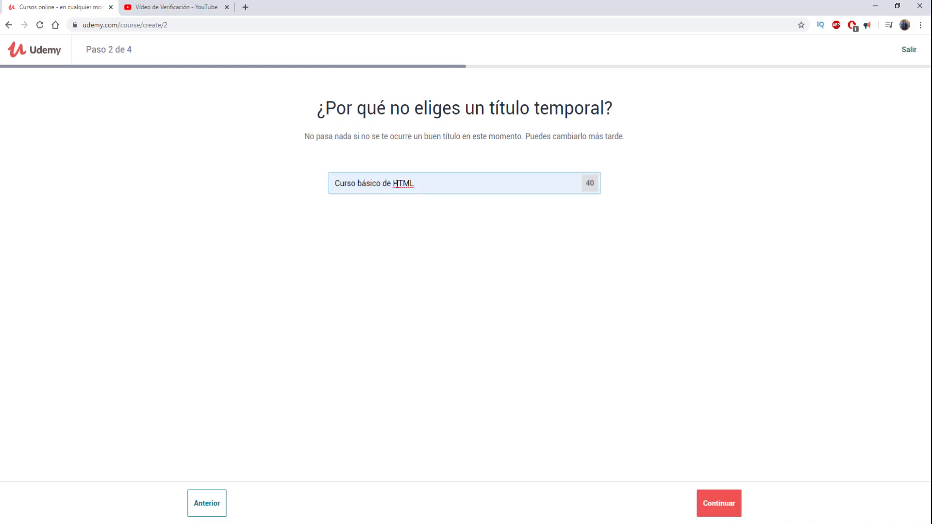
pyautogui.press('BackSpace')
pyautogui.press('BackSpace')
pyautogui.press('BackSpace')
pyautogui.press('BackSpace')
pyautogui.press('BackSpace')
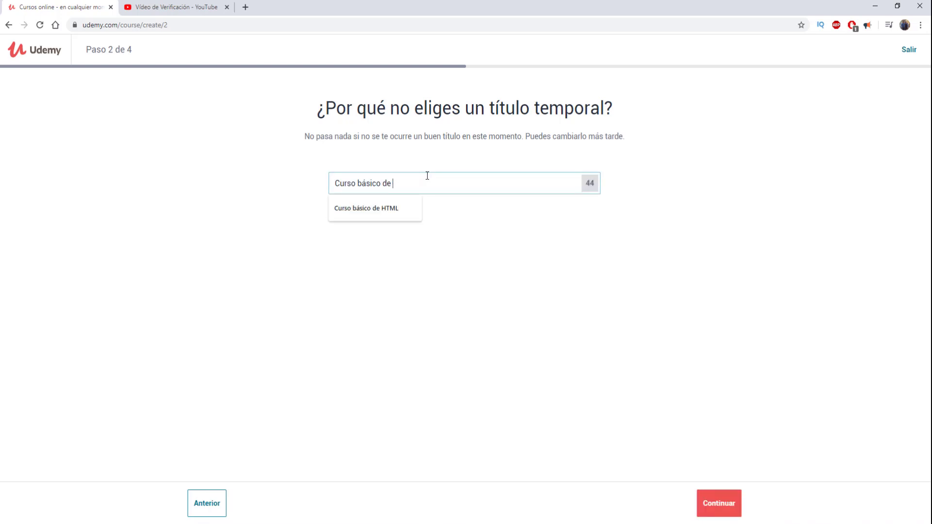
pyautogui.write('Javascript')
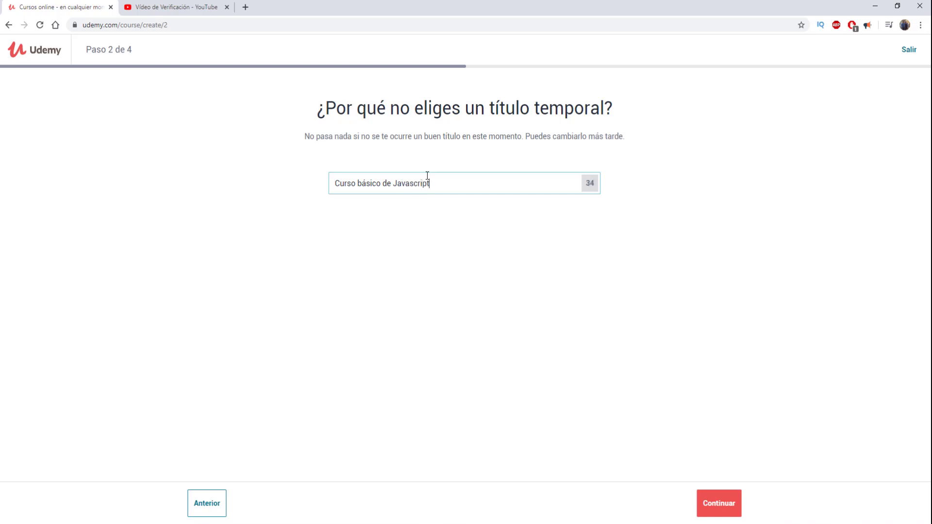
pyautogui.click(702, 498)
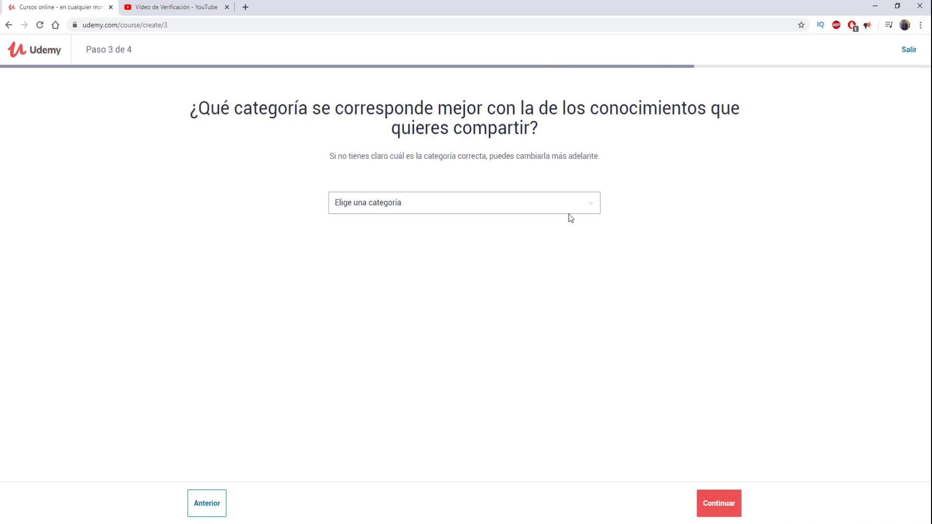
# Choose the Desarrollo category, answer "Todavía no he decidido si tengo tiempo" for weekly time and create the course
pyautogui.click(493, 211)
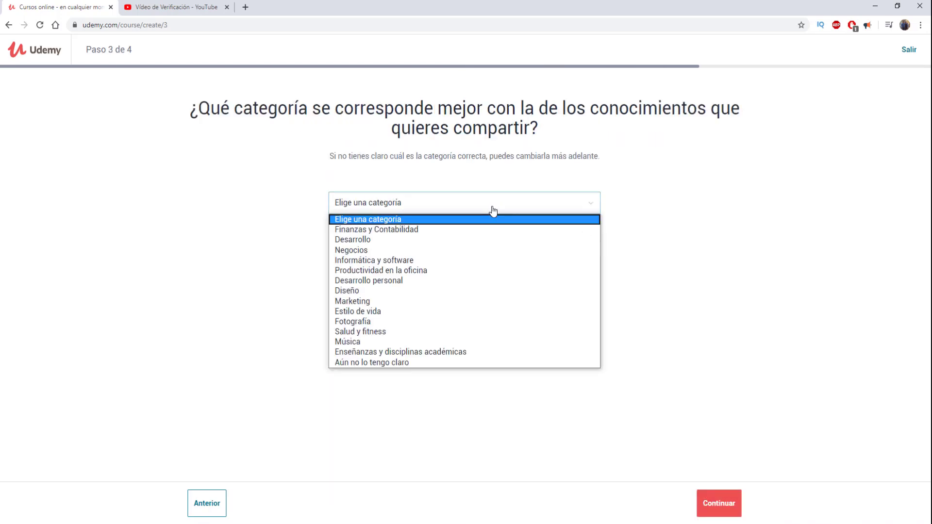
pyautogui.click(379, 240)
pyautogui.click(719, 503)
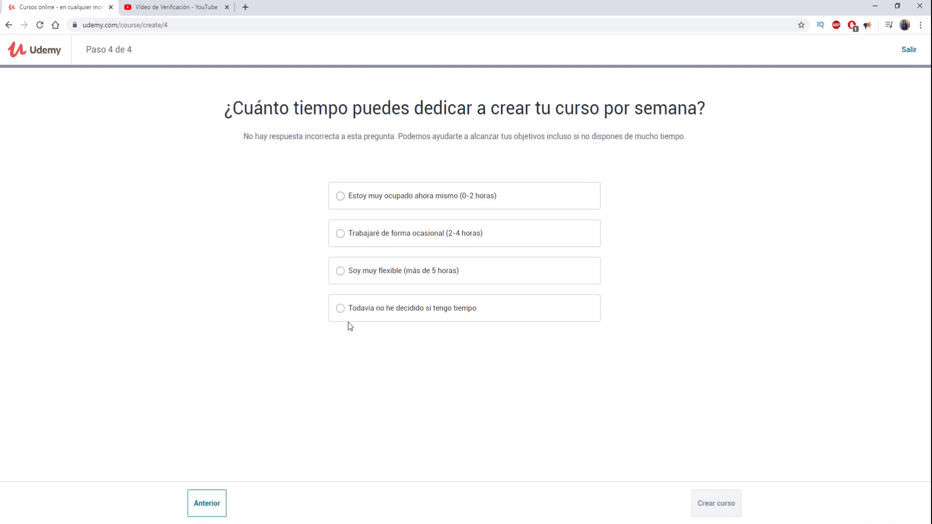
pyautogui.click(371, 315)
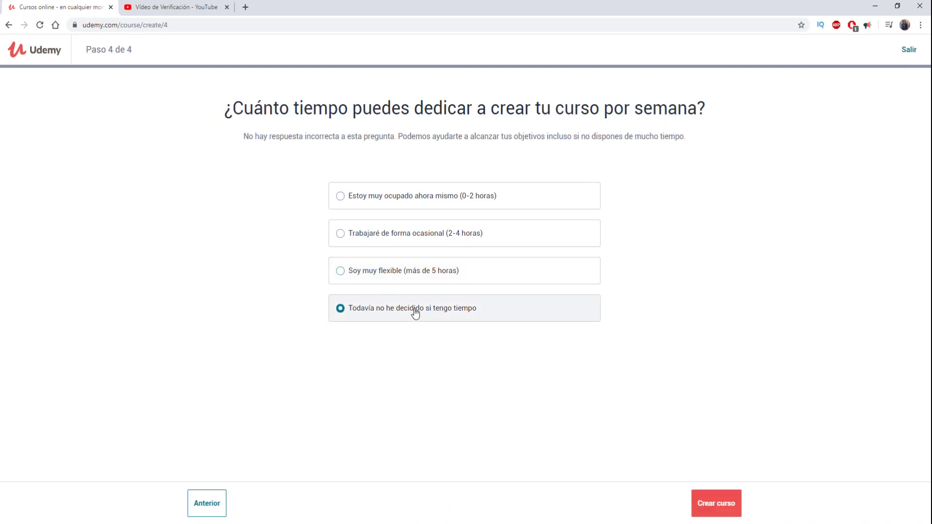
pyautogui.click(709, 500)
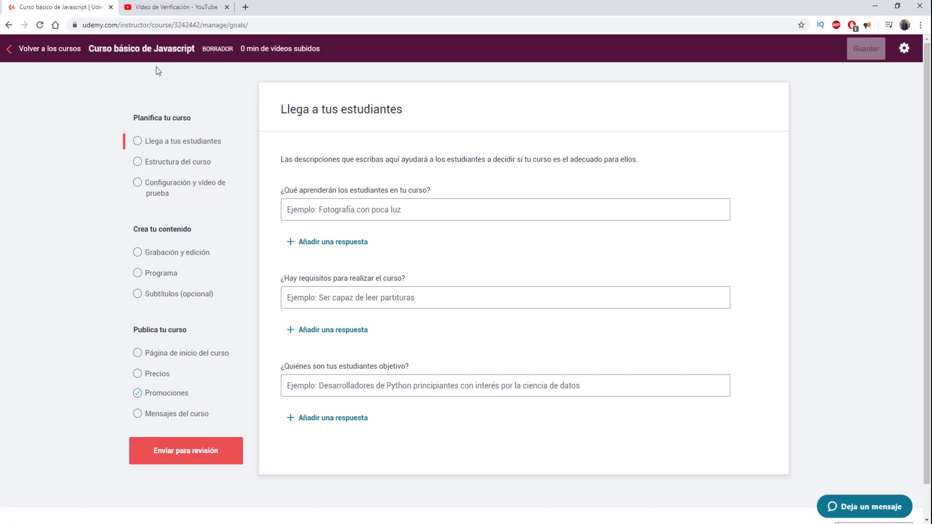
# Switch to the YouTube verification video to view it and close its page
pyautogui.click(174, 7)
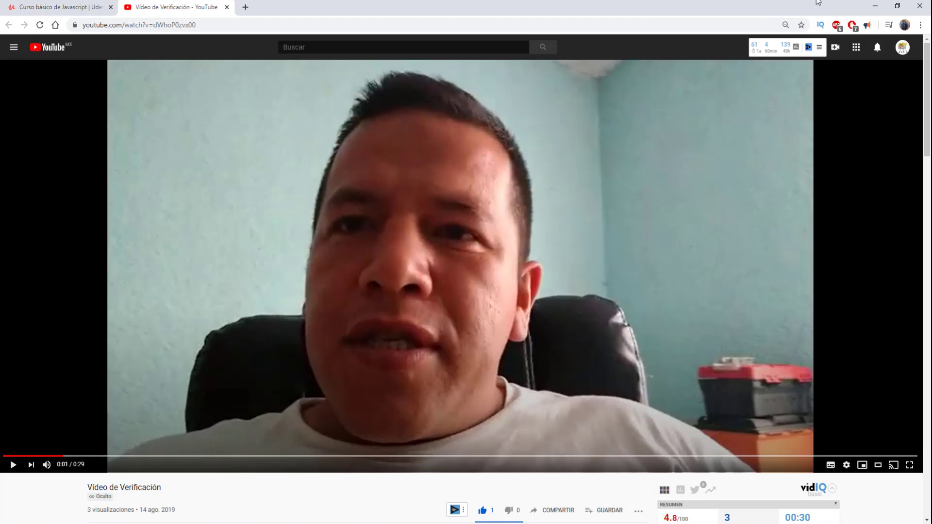
pyautogui.click(226, 7)
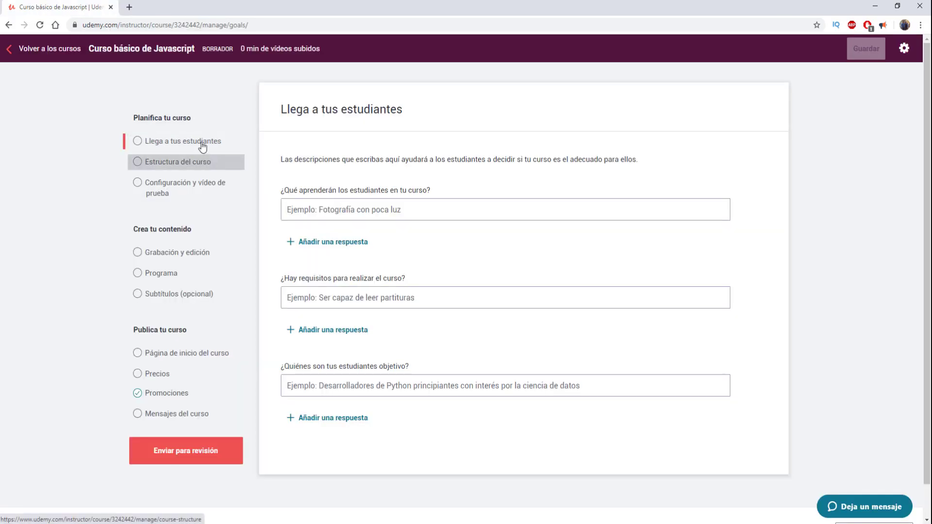
# Highlight the questions on what students will learn, course requirements and target students, placing the cursor in each answer field
pyautogui.moveTo(283, 191); pyautogui.dragTo(449, 191)
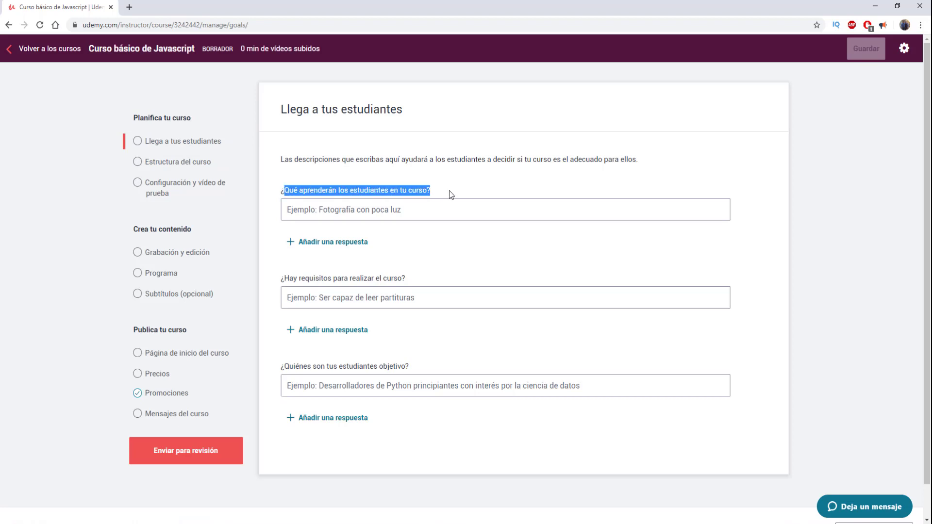
pyautogui.click(372, 212)
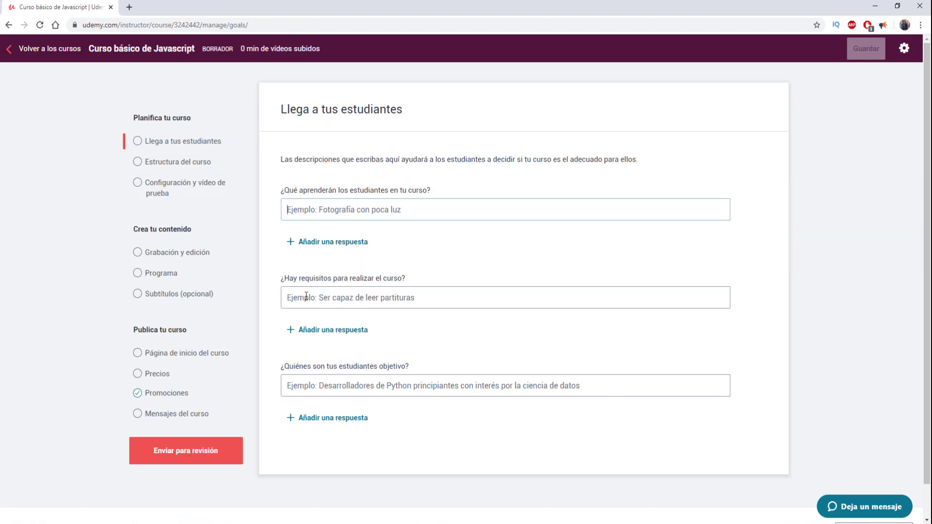
pyautogui.moveTo(282, 279); pyautogui.dragTo(405, 275)
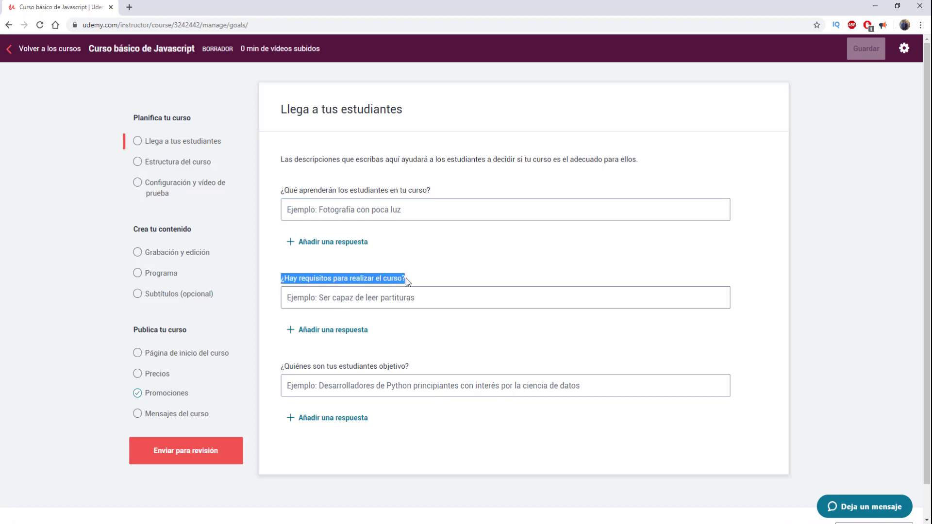
pyautogui.click(342, 298)
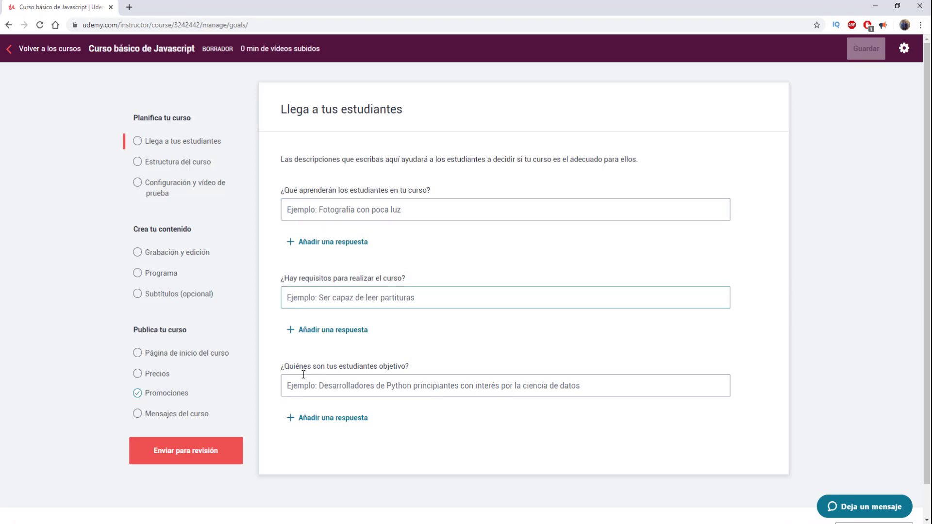
pyautogui.moveTo(285, 368); pyautogui.dragTo(406, 366)
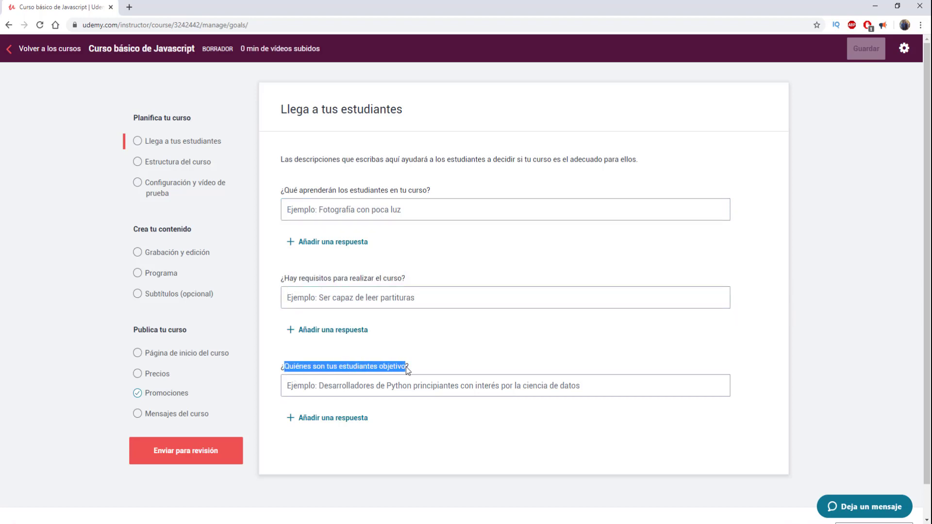
pyautogui.click(336, 392)
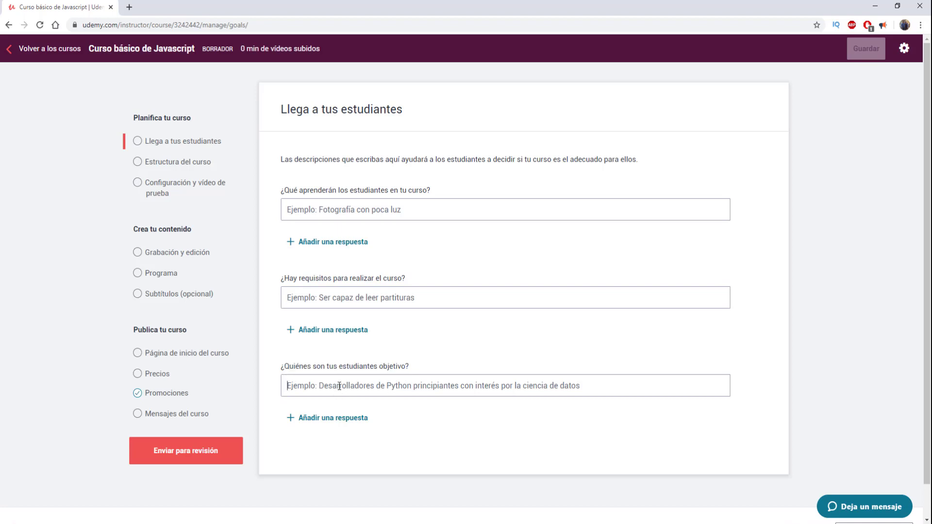
# Open the Estructura del curso section and review its advice, requirements and resources
pyautogui.click(200, 166)
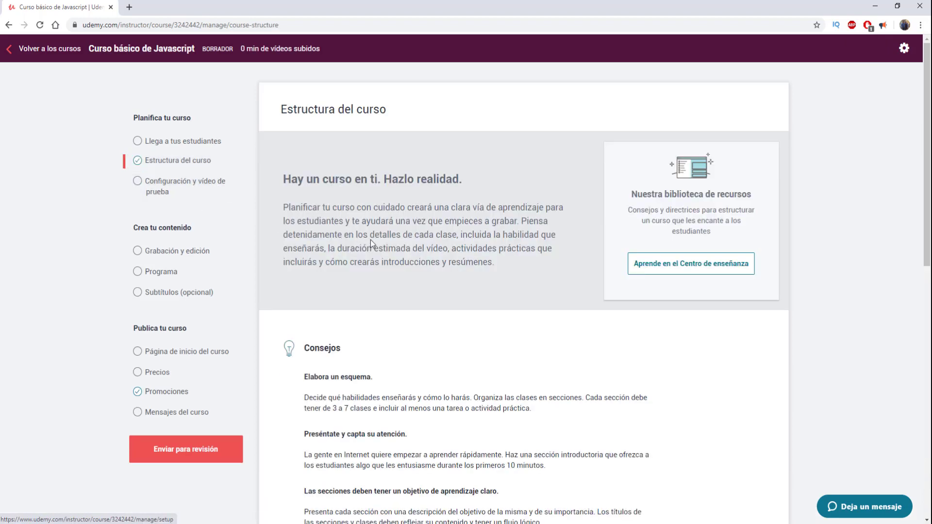
pyautogui.scroll(-10, 539, 186)
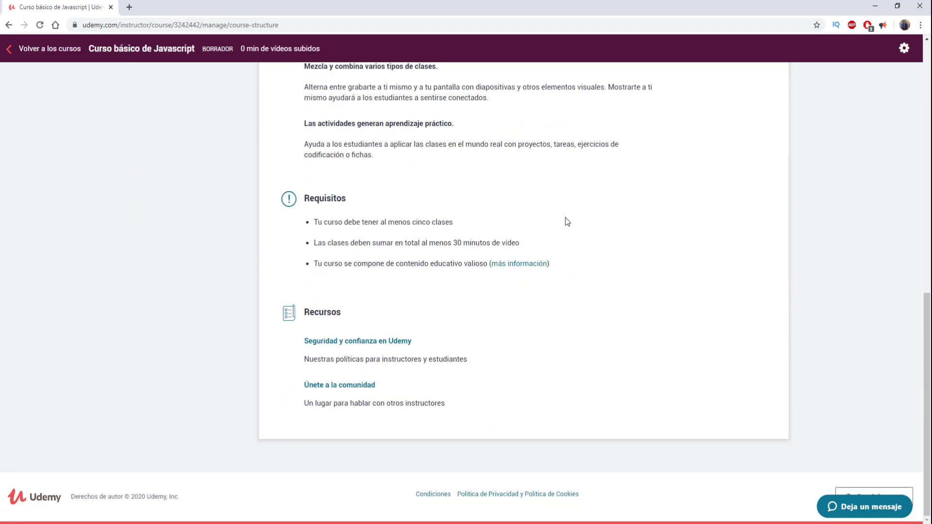
pyautogui.scroll(10, 568, 223)
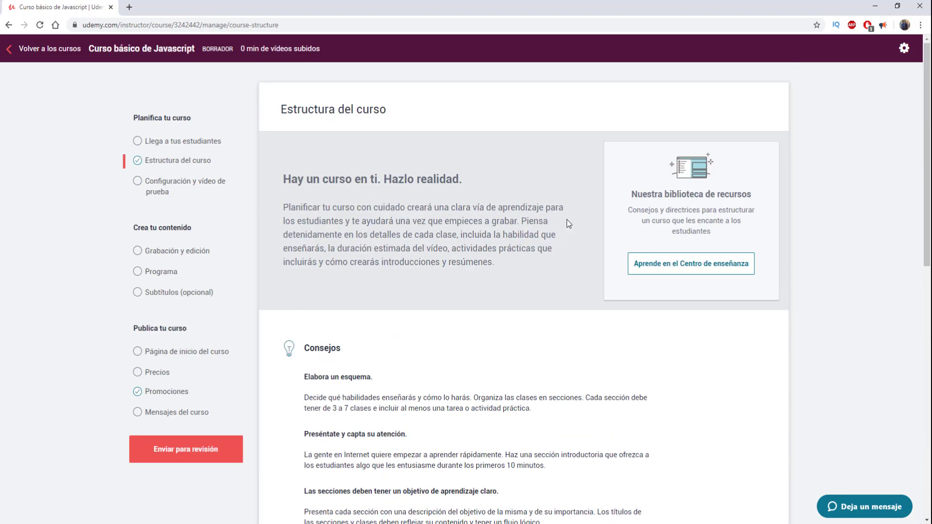
# Open Configuración y vídeo de prueba, read through its advice and highlight the listed video and audio requirements
pyautogui.click(186, 187)
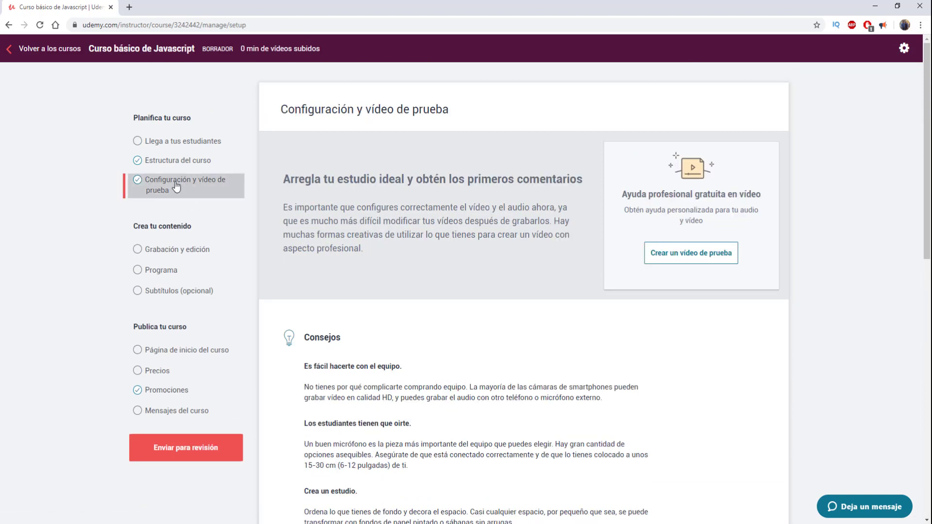
pyautogui.scroll(-4, 575, 270)
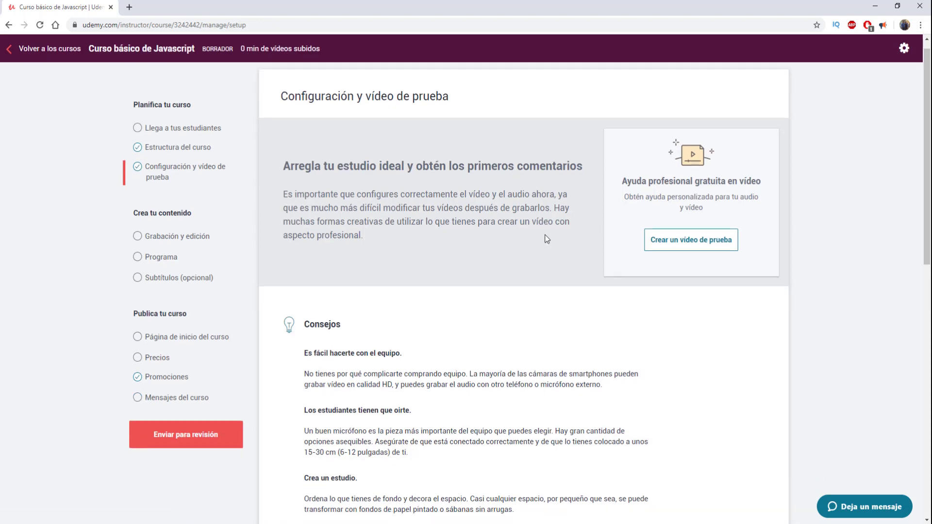
pyautogui.scroll(4, 491, 179)
pyautogui.scroll(-1, 618, 165)
pyautogui.scroll(-10, 615, 244)
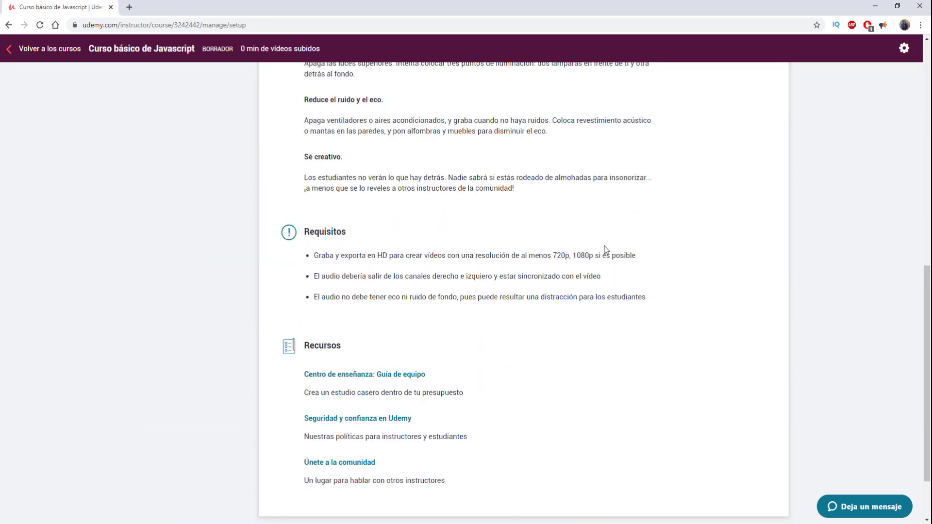
pyautogui.scroll(-2, 544, 264)
pyautogui.scroll(5, 548, 262)
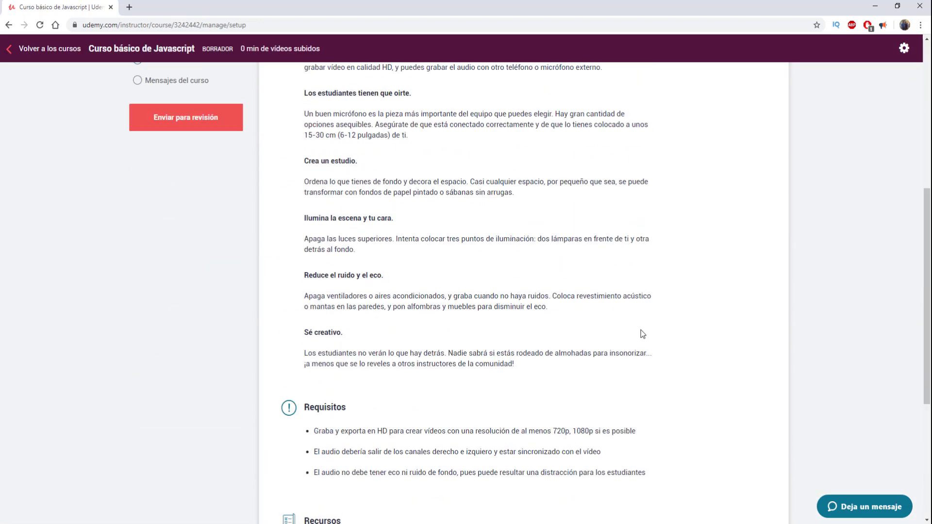
pyautogui.scroll(-5, 641, 333)
pyautogui.moveTo(656, 219); pyautogui.dragTo(296, 170)
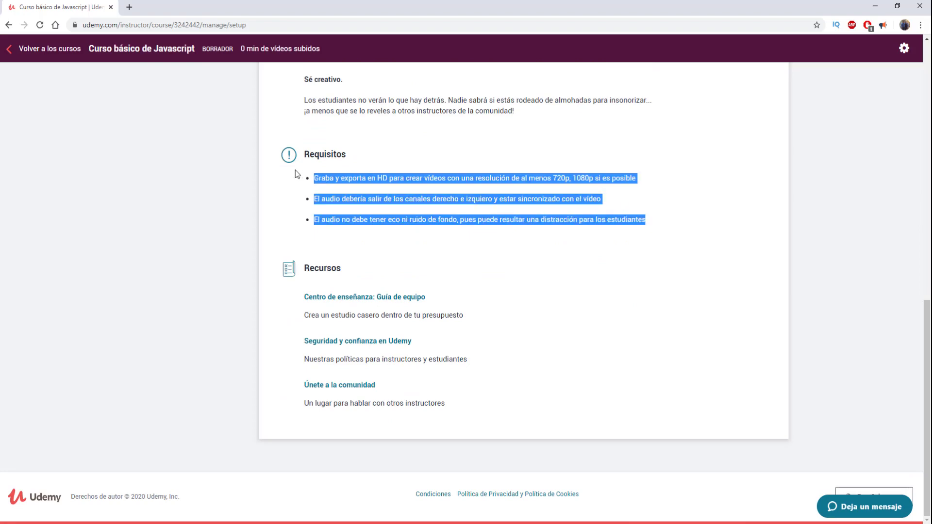
pyautogui.scroll(5, 367, 238)
pyautogui.scroll(7, 376, 240)
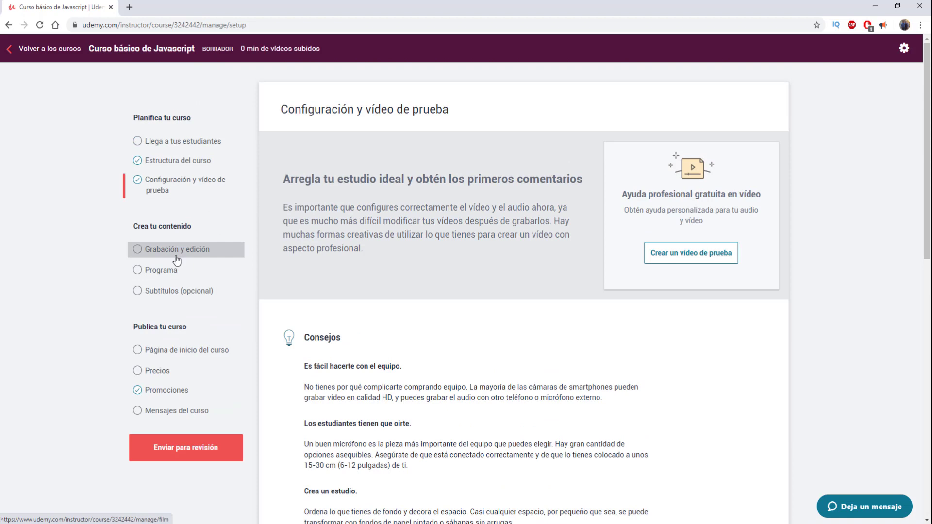
# Open Grabación y edición and review its recording advice, requirements and resources
pyautogui.click(176, 249)
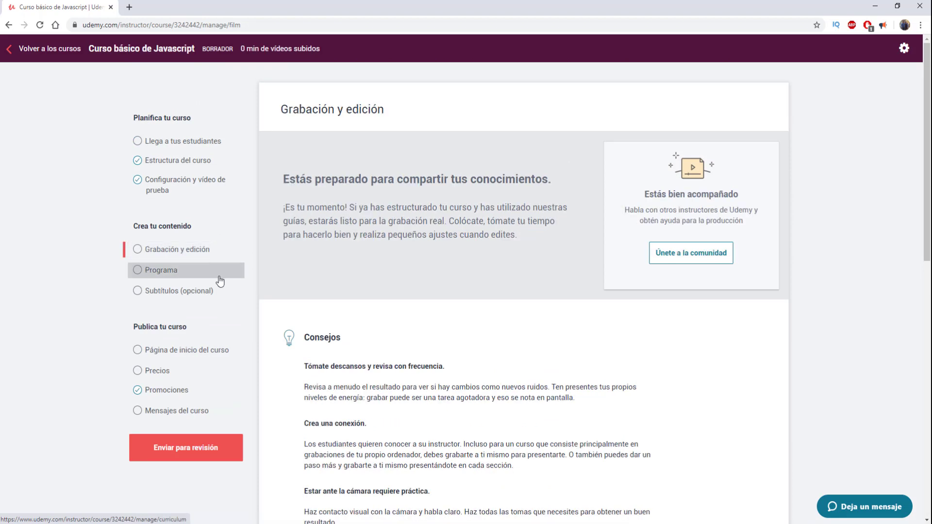
pyautogui.scroll(-3, 495, 243)
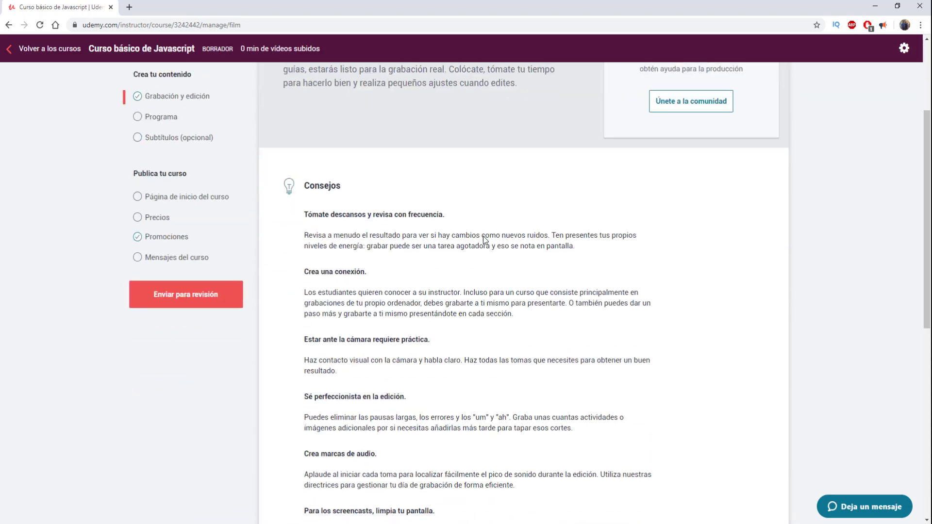
pyautogui.scroll(-5, 498, 258)
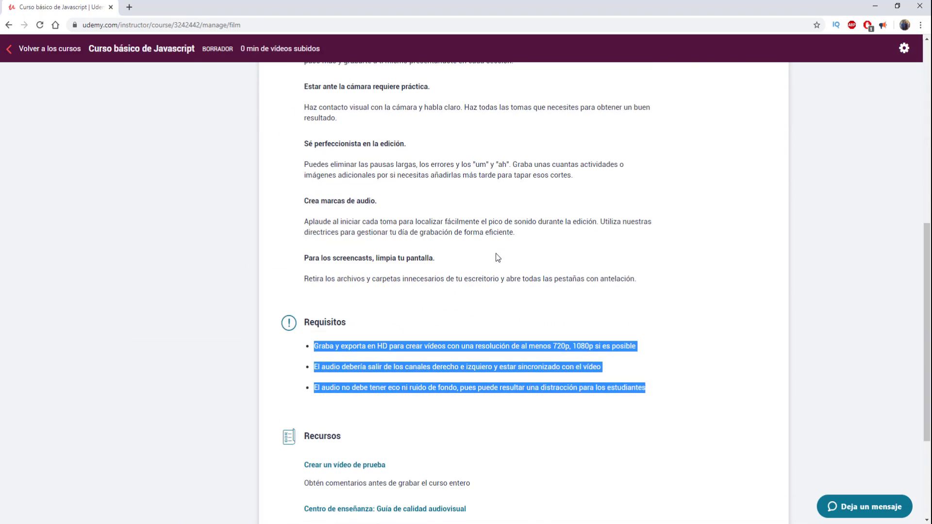
pyautogui.scroll(-3, 500, 260)
pyautogui.click(350, 252)
pyautogui.scroll(10, 229, 229)
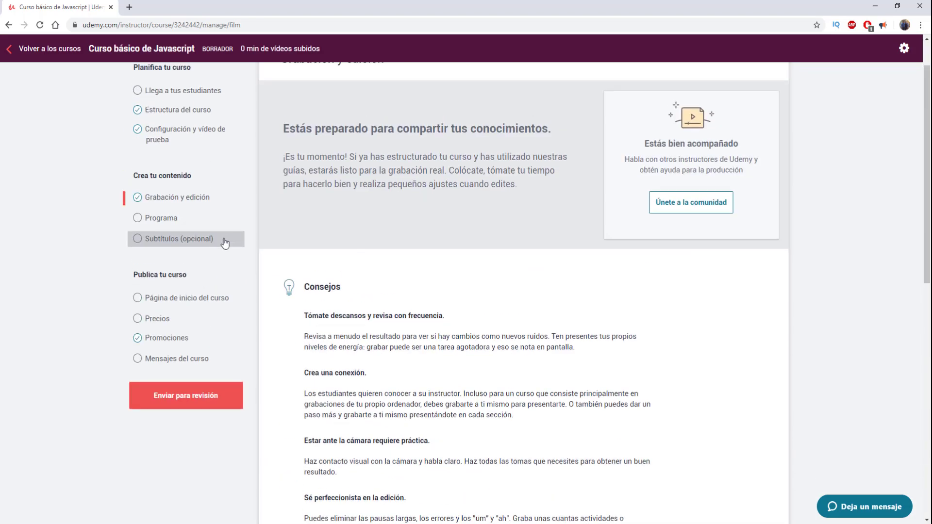
# Open Programa, show the content types for Clase 1 and examine the bulk uploader's file sources before closing it
pyautogui.click(165, 218)
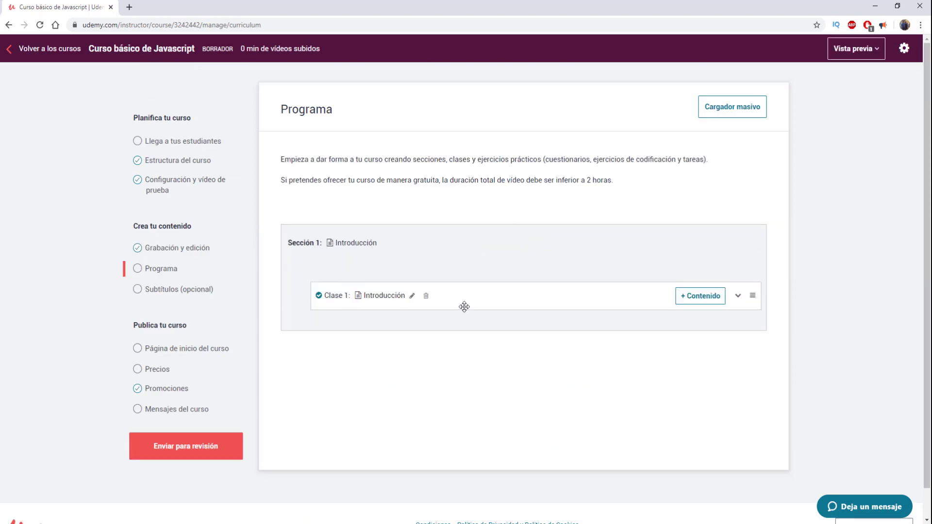
pyautogui.click(710, 301)
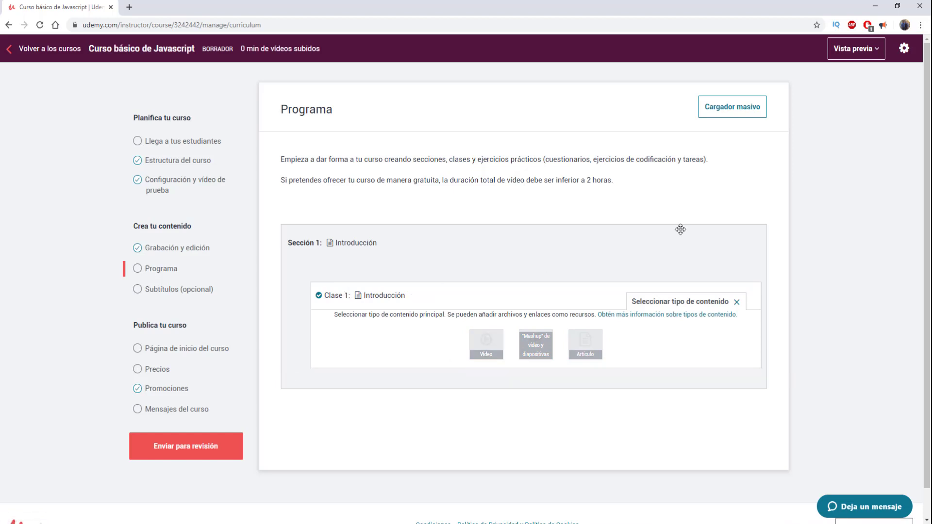
pyautogui.click(725, 114)
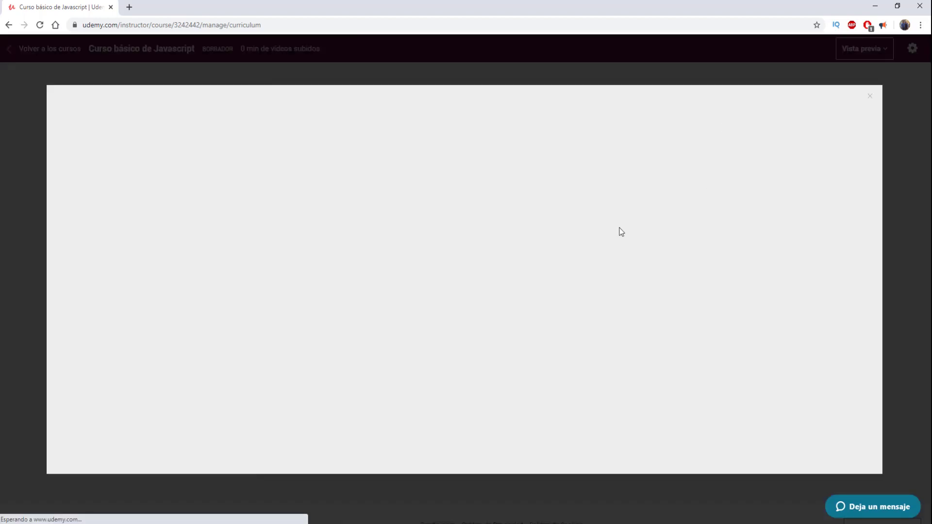
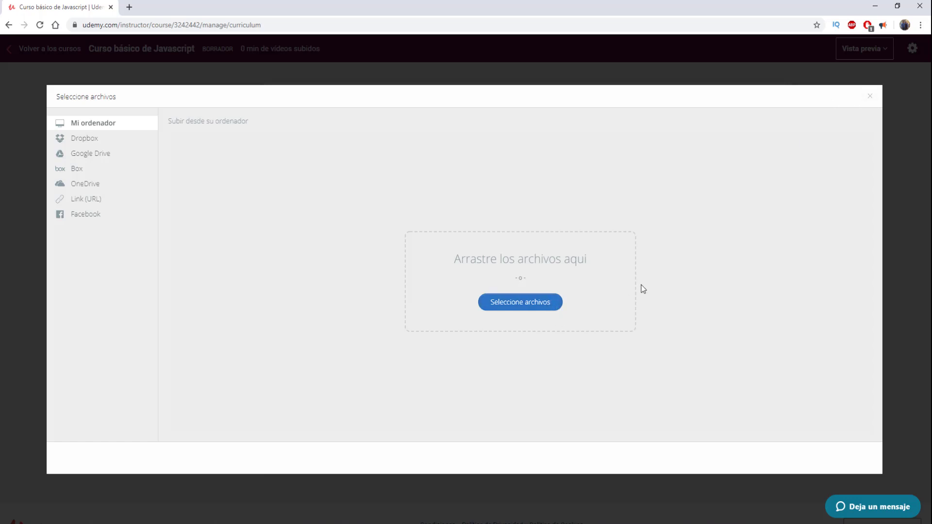
pyautogui.click(871, 97)
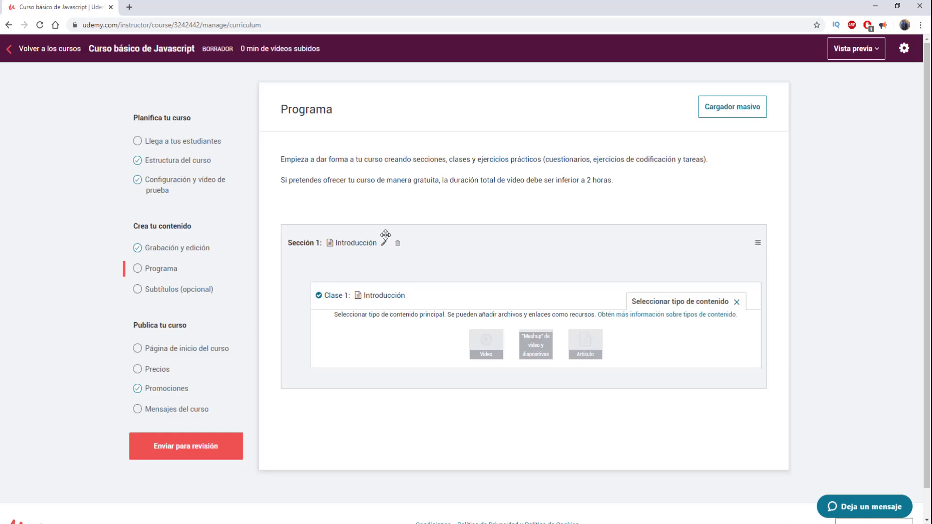
pyautogui.scroll(-1, 375, 266)
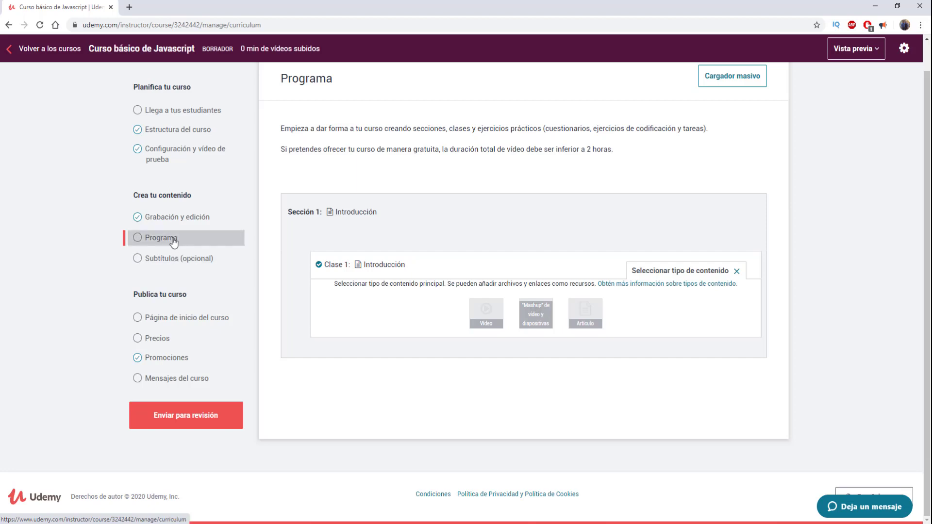
# View the Subtítulos section, open Página de inicio del curso and point out its title, subtitle and description fields
pyautogui.click(179, 260)
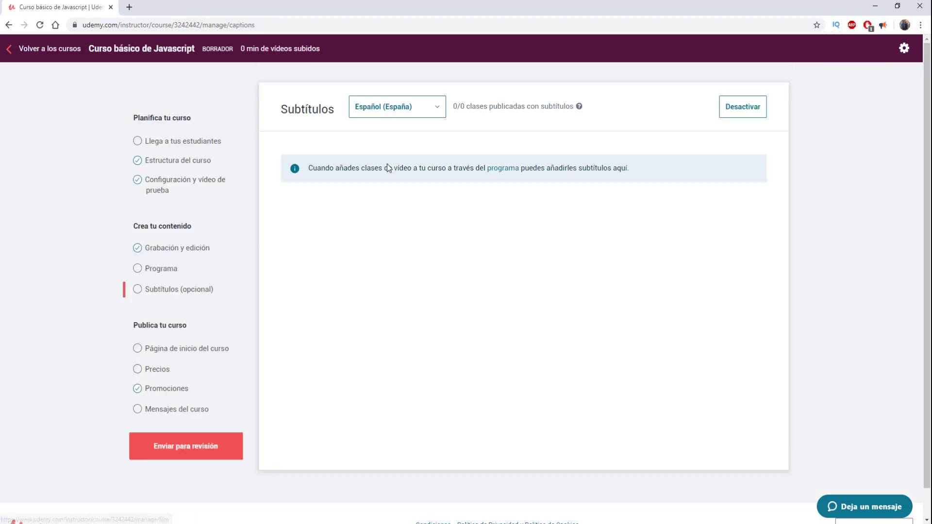
pyautogui.click(183, 349)
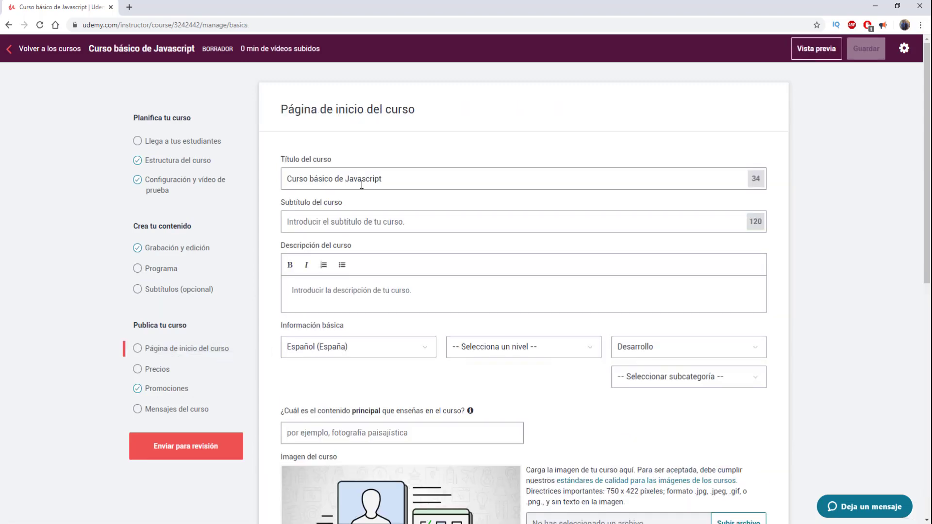
pyautogui.scroll(-2, 330, 204)
pyautogui.scroll(2, 398, 226)
pyautogui.tripleClick(417, 180)
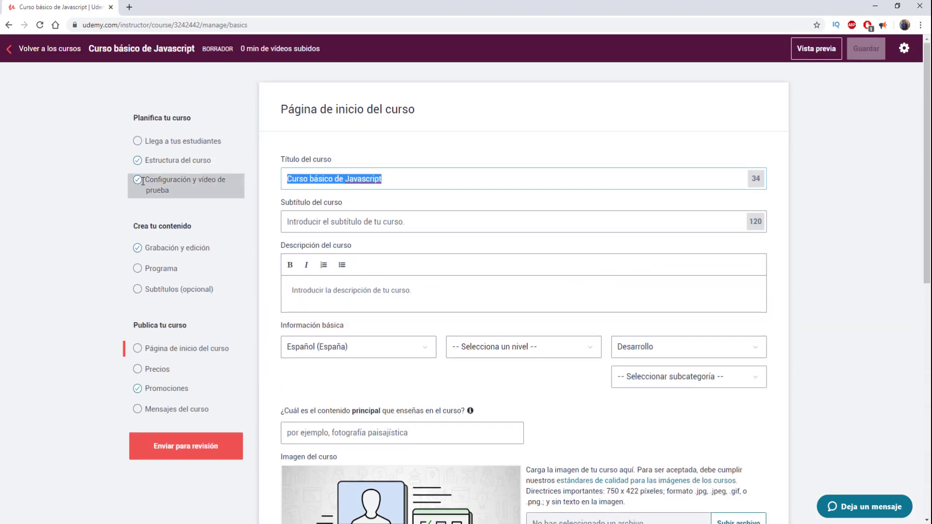
pyautogui.click(408, 227)
pyautogui.click(325, 300)
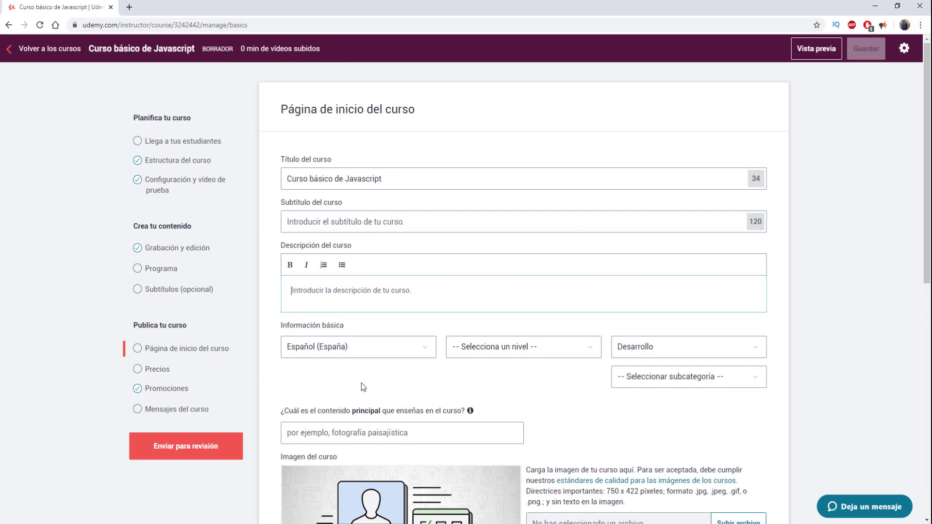
# Go through the basic information lists for language, level and category, keeping the category as Desarrollo
pyautogui.scroll(-2, 369, 355)
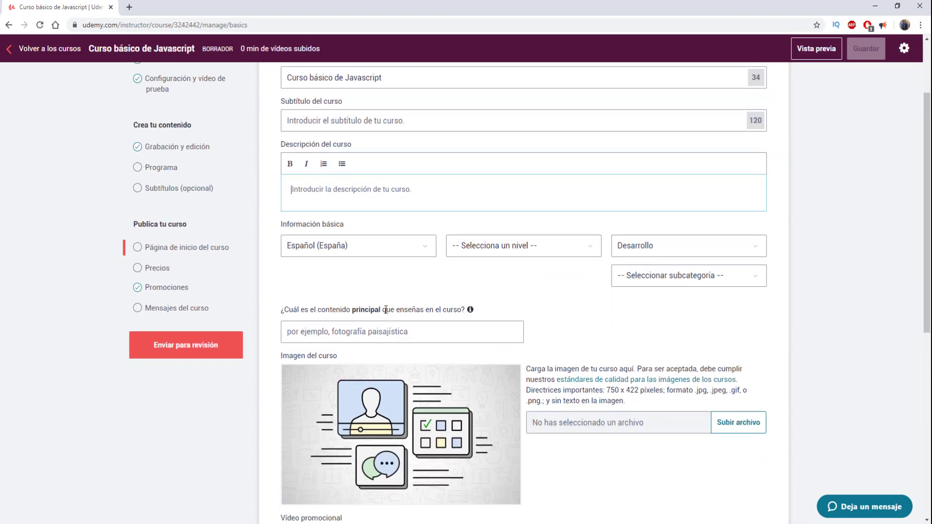
pyautogui.click(391, 254)
pyautogui.click(510, 247)
pyautogui.click(653, 258)
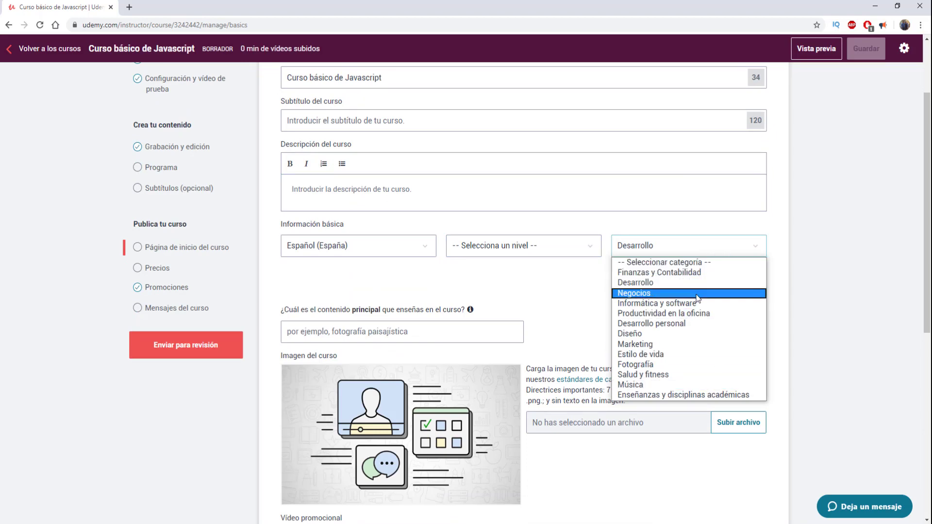
pyautogui.click(634, 283)
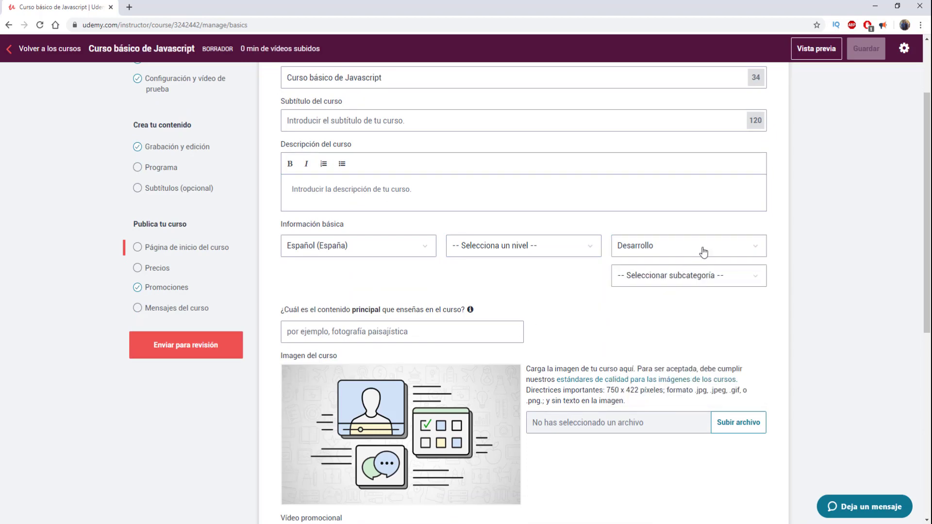
# Review the main course content field, the course image and promotional video uploads, and the instructor profiles
pyautogui.scroll(-4, 358, 170)
pyautogui.click(382, 165)
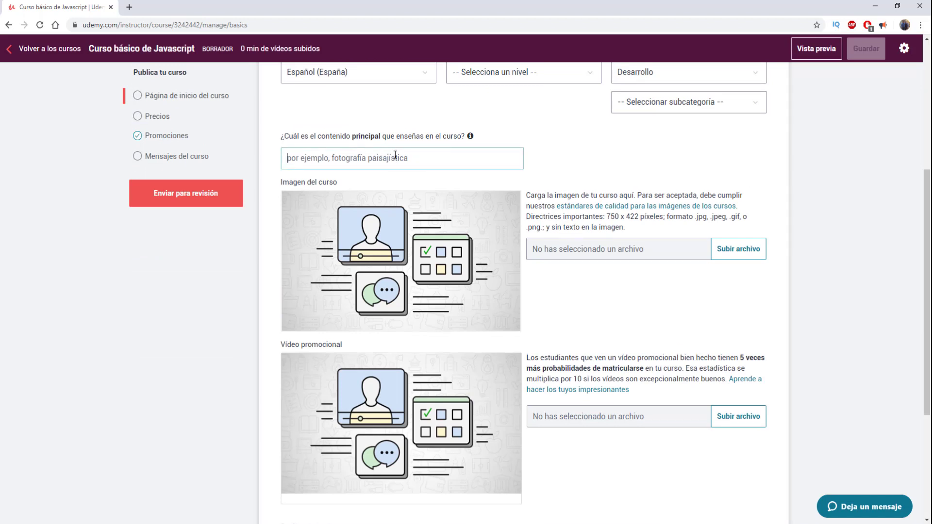
pyautogui.scroll(-2, 380, 247)
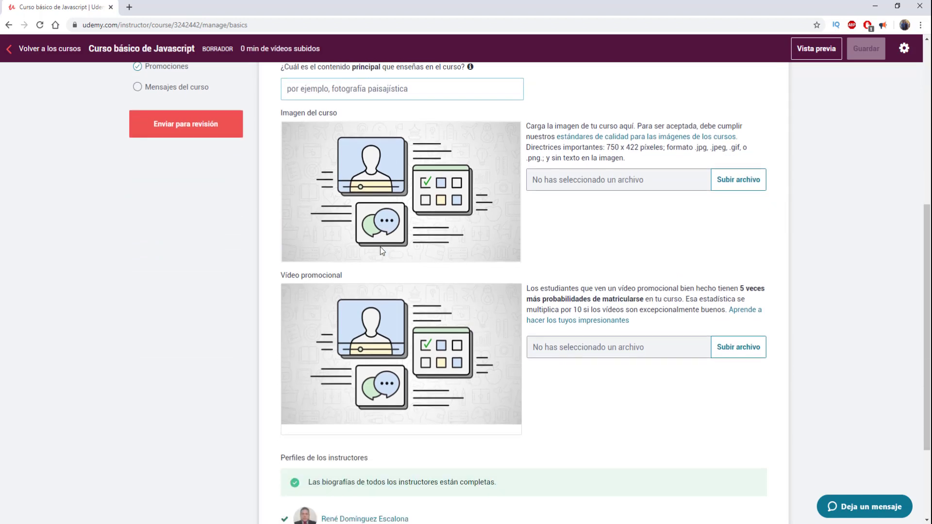
pyautogui.scroll(1, 315, 142)
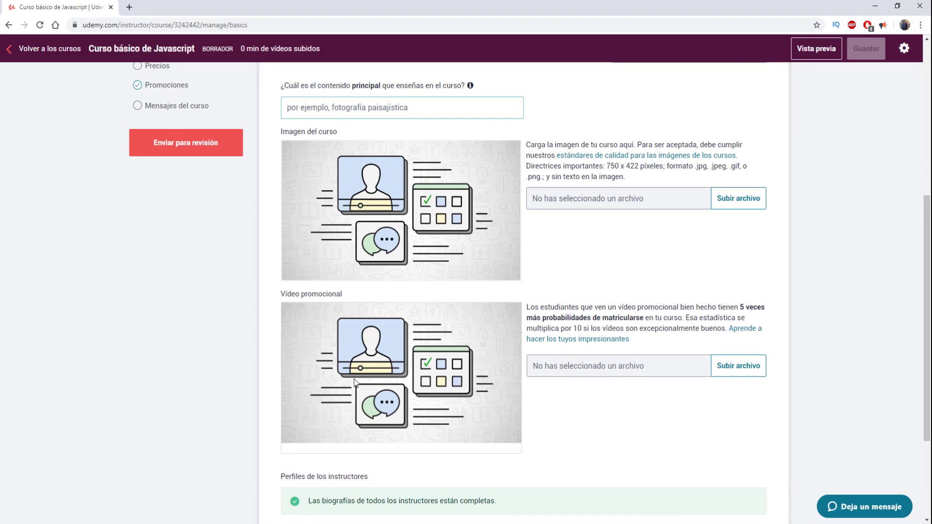
pyautogui.scroll(-2, 607, 335)
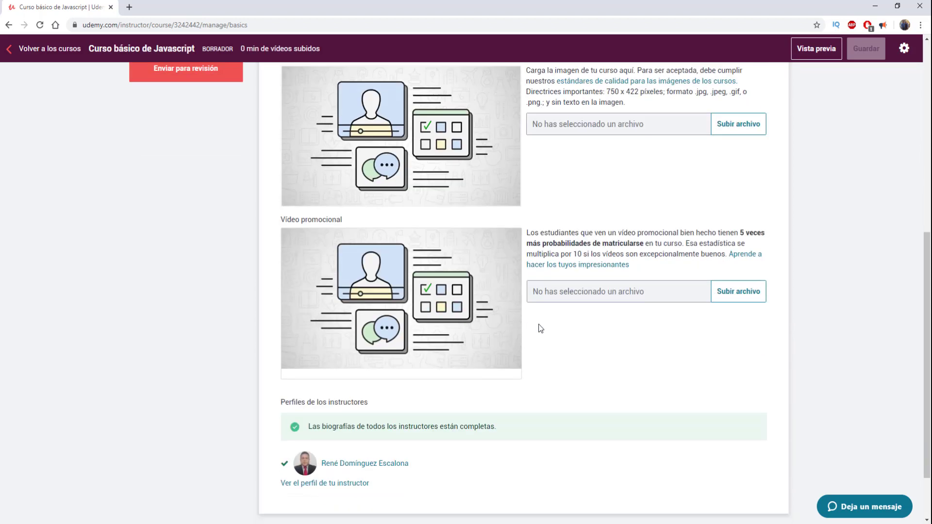
# Open the Precios section and show the available price levels for the course
pyautogui.scroll(6, 537, 327)
pyautogui.click(166, 313)
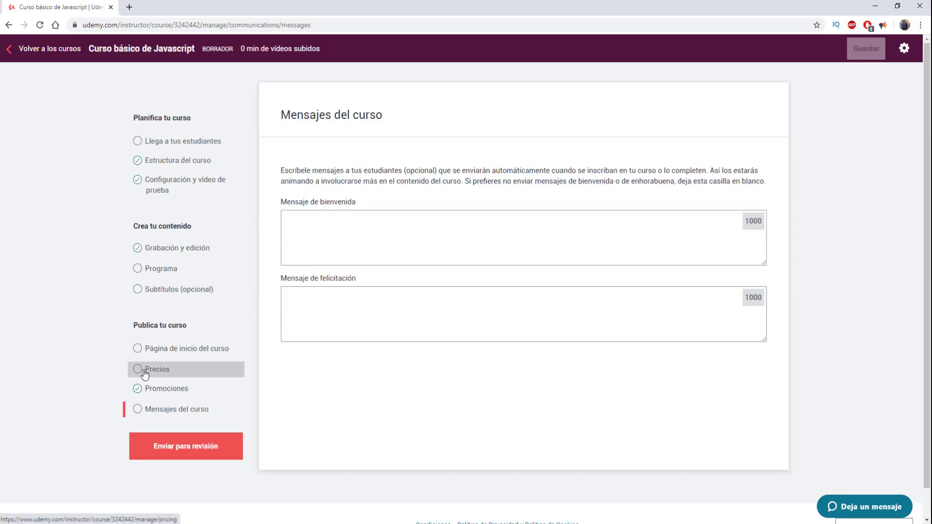
pyautogui.click(141, 368)
pyautogui.click(361, 310)
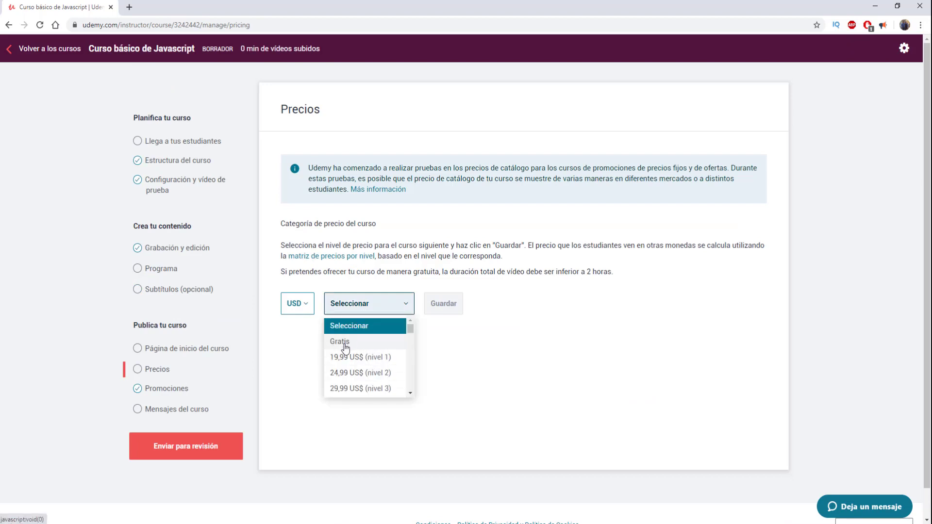
# Review the referral link and coupons in Promociones, and open Mensajes del curso to view the welcome and congratulation messages
pyautogui.click(166, 391)
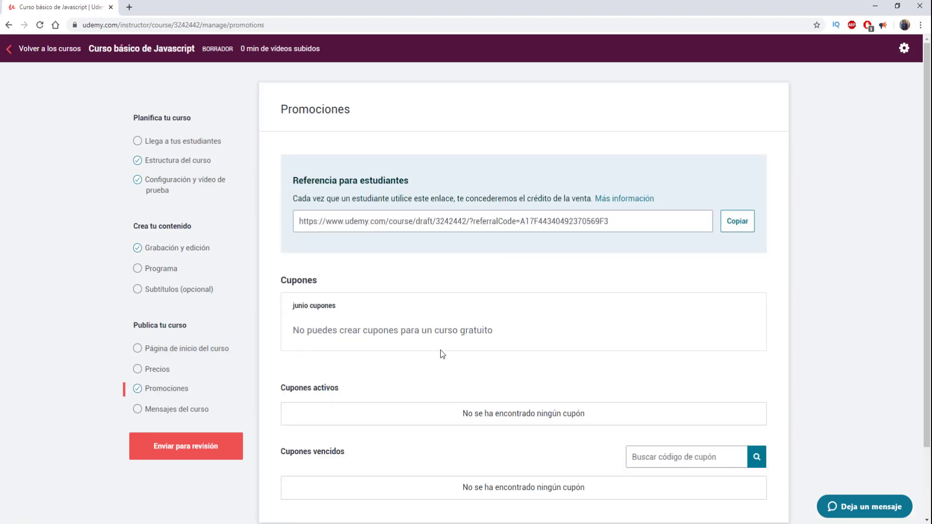
pyautogui.scroll(-3, 441, 350)
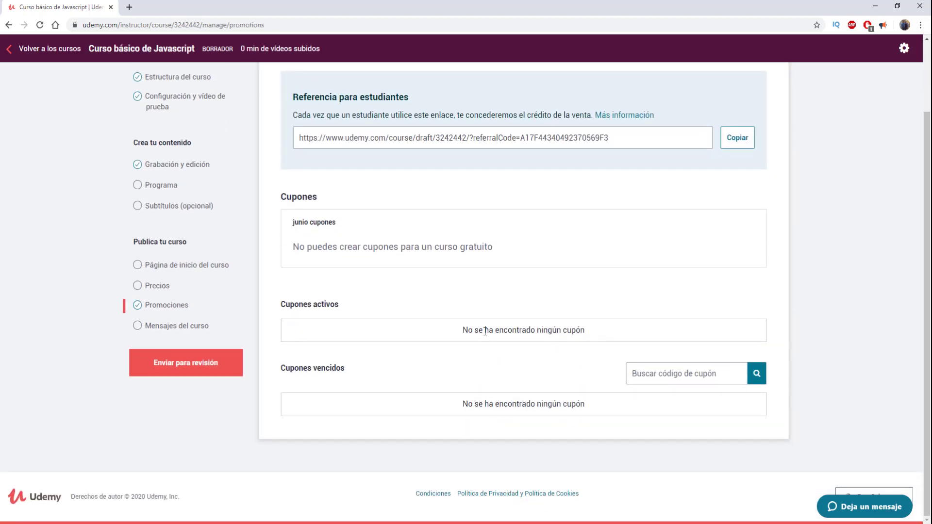
pyautogui.click(194, 326)
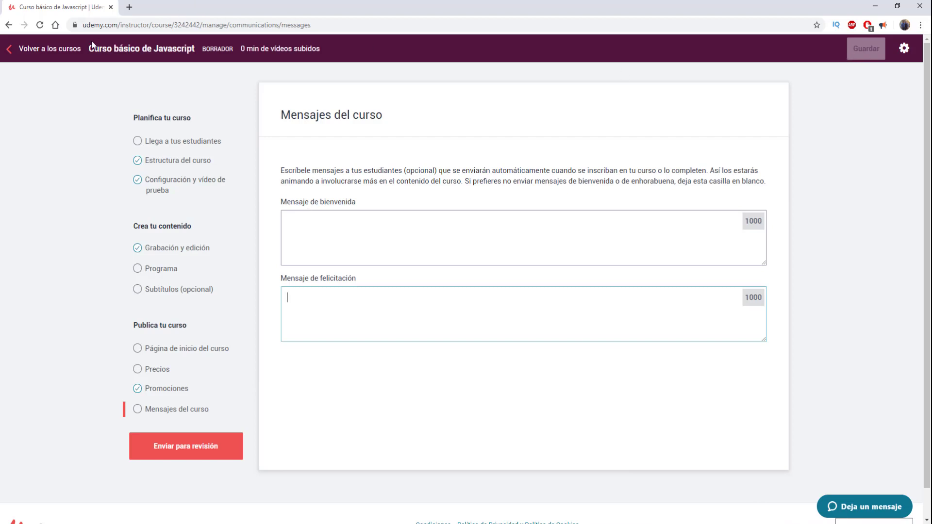
# Return to the instructor's course list and open the course Aprende ARDUINO con ejemplos simples de SENSORES for editing
pyautogui.click(8, 52)
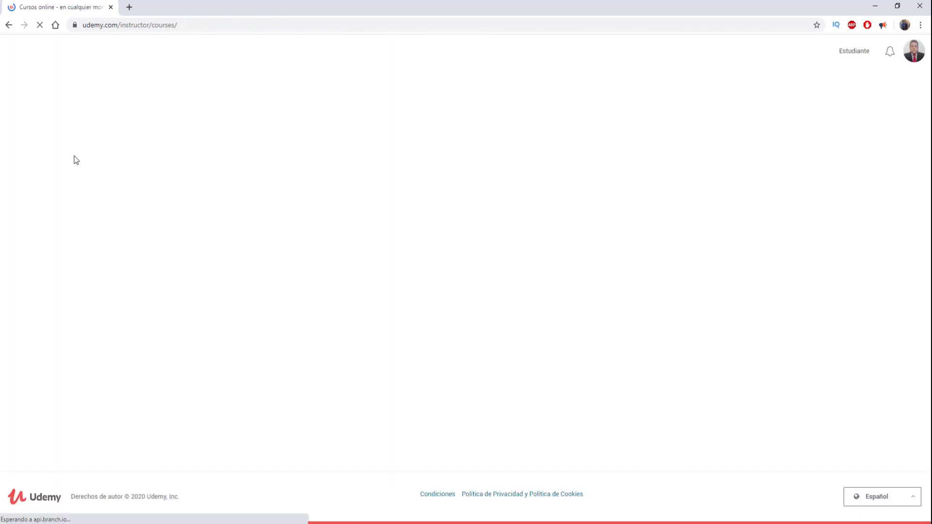
pyautogui.scroll(-3, 353, 262)
pyautogui.scroll(3, 350, 263)
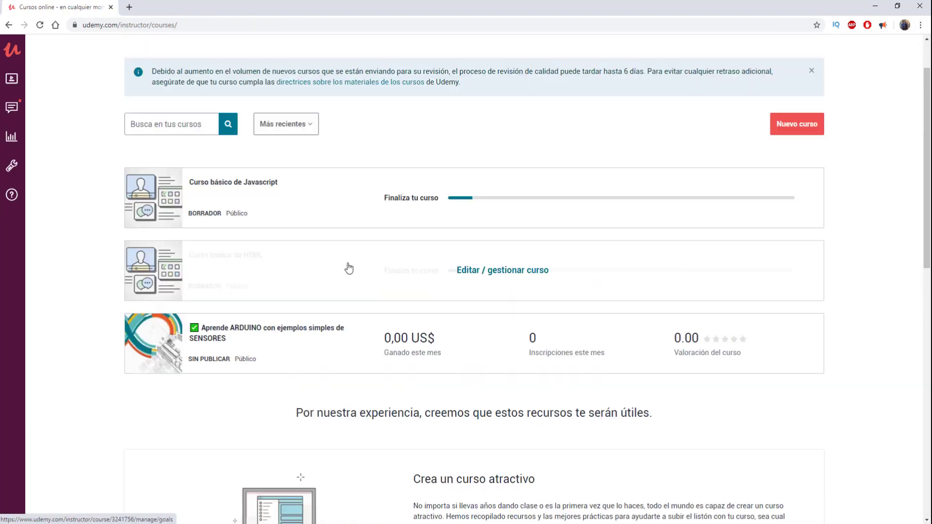
pyautogui.scroll(-2, 279, 335)
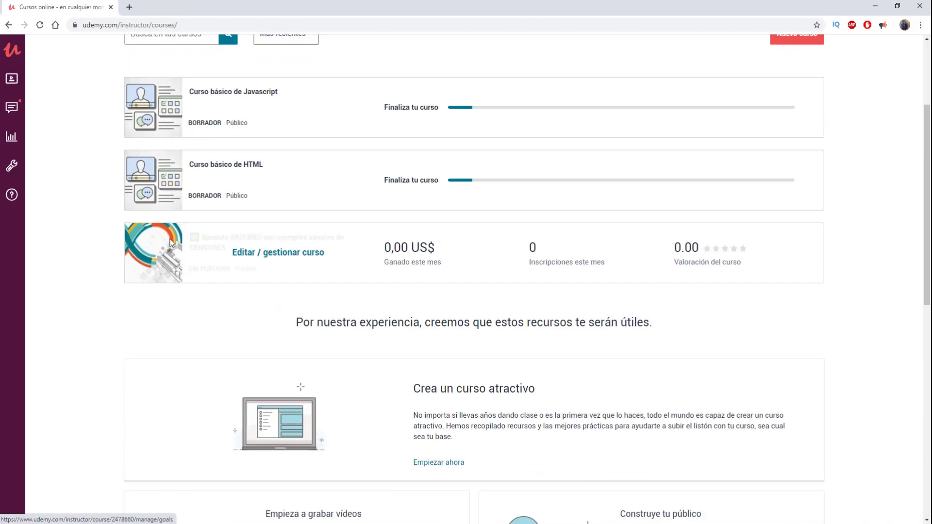
pyautogui.click(207, 248)
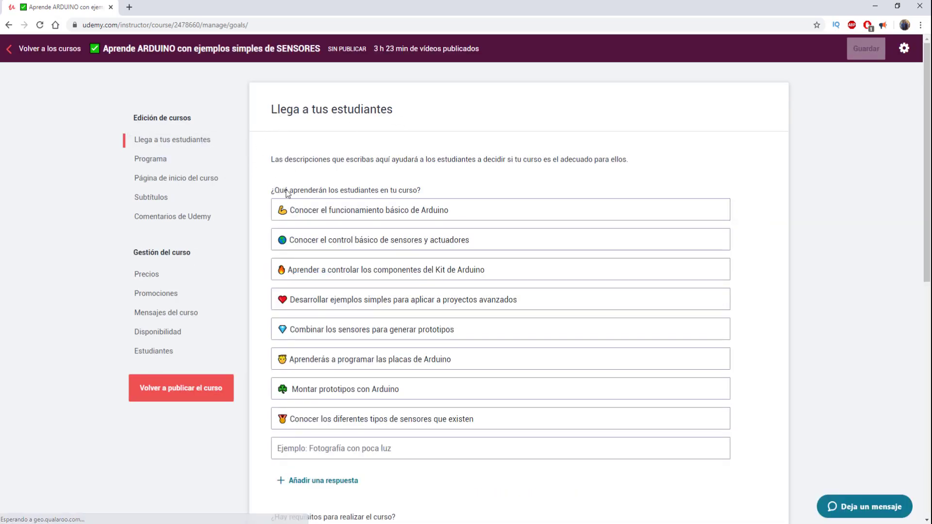
# Review the Arduino course's learning goals, requirements and target students in Llega a tus estudiantes, highlighting the key text
pyautogui.moveTo(276, 189); pyautogui.dragTo(433, 189)
pyautogui.scroll(-2, 509, 323)
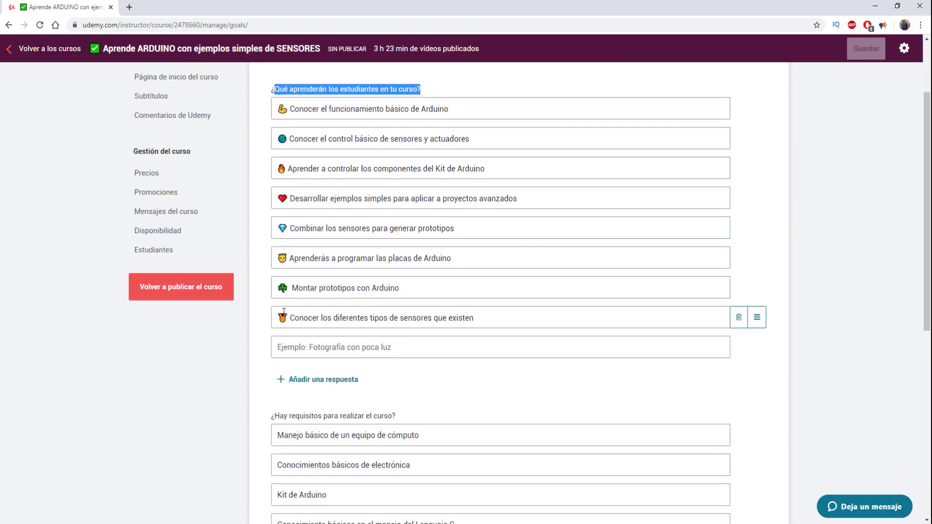
pyautogui.scroll(-4, 284, 311)
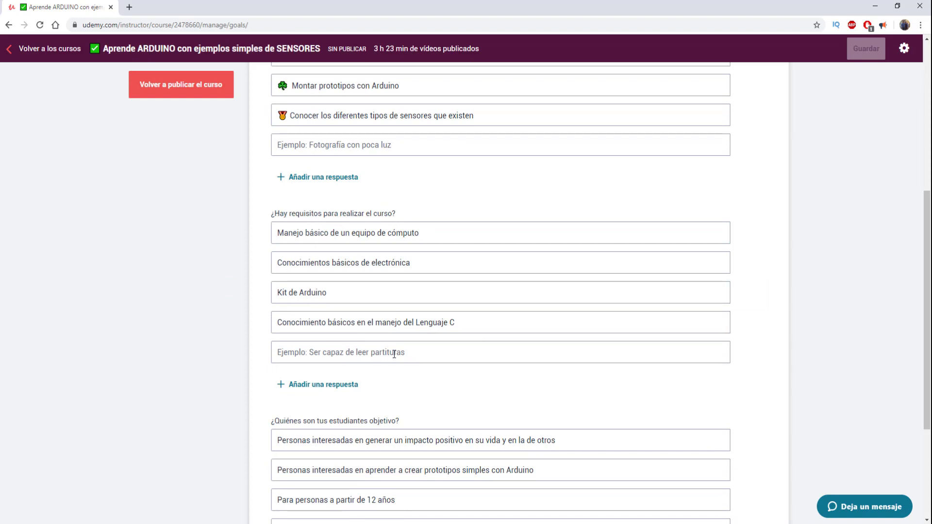
pyautogui.moveTo(479, 321); pyautogui.dragTo(295, 247)
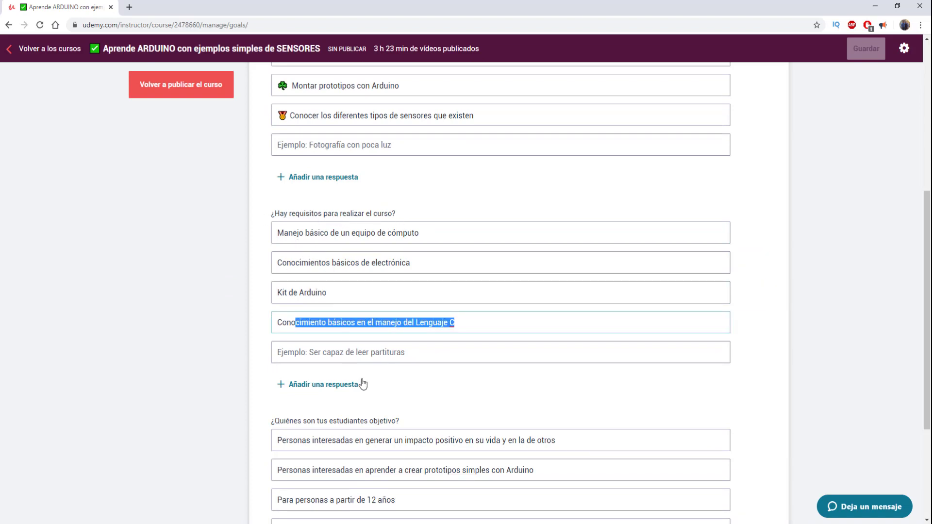
pyautogui.click(667, 390)
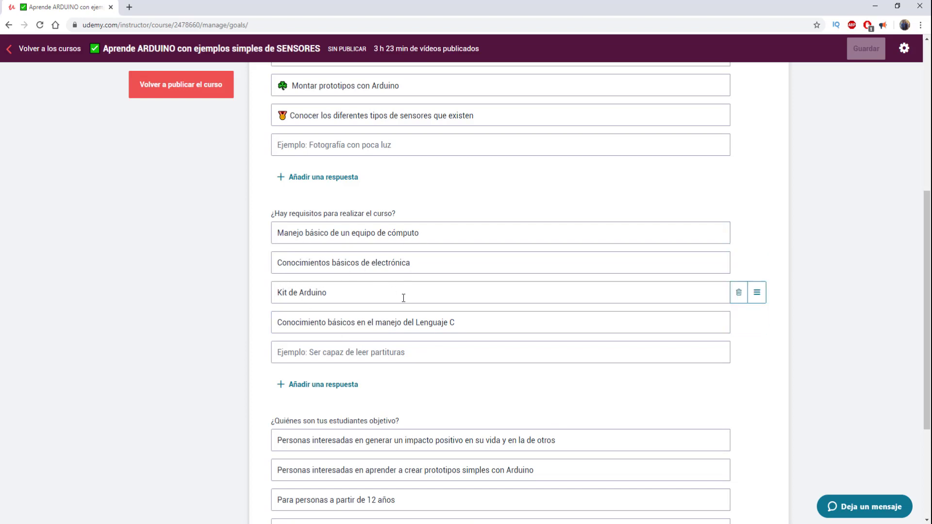
pyautogui.scroll(-4, 384, 325)
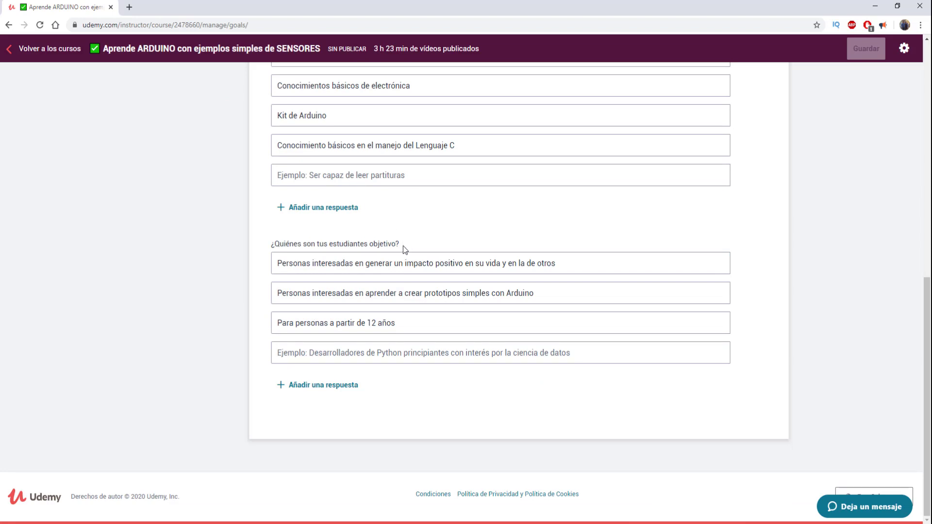
pyautogui.moveTo(403, 246); pyautogui.dragTo(263, 234)
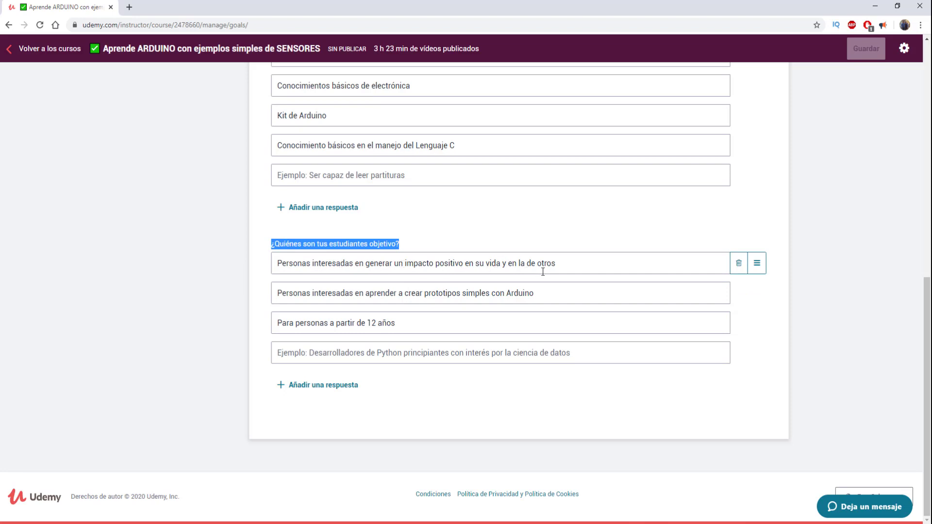
# Open the Arduino course's Programa and look through all its sections and classes
pyautogui.scroll(10, 333, 212)
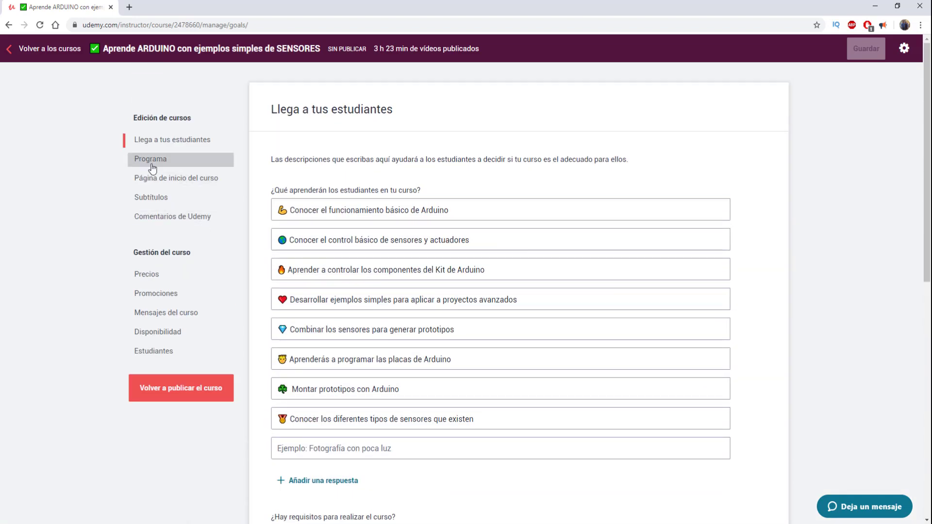
pyautogui.click(152, 167)
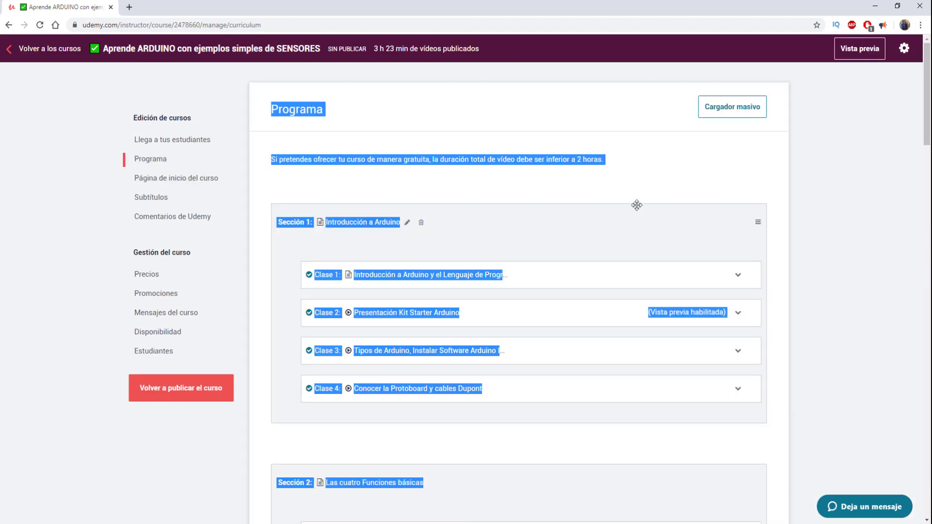
pyautogui.click(912, 217)
pyautogui.scroll(-1, 409, 192)
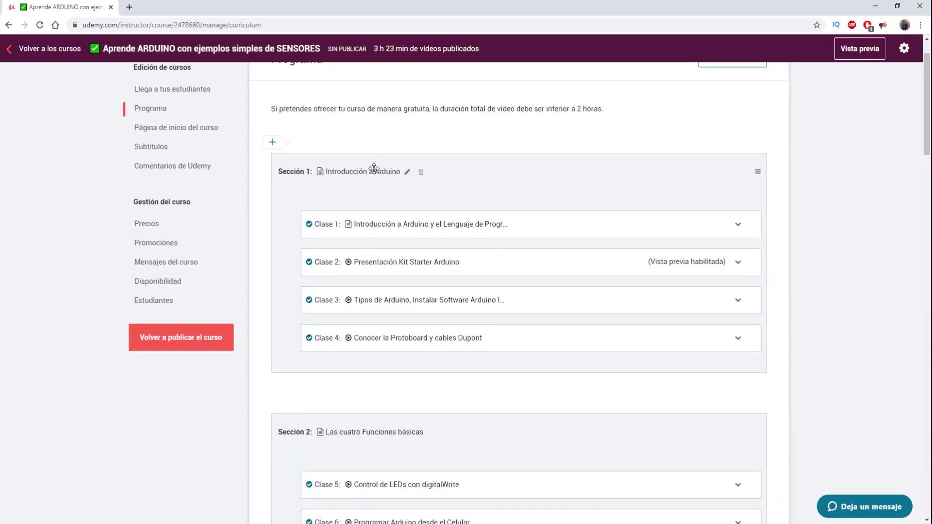
pyautogui.scroll(-20, 344, 180)
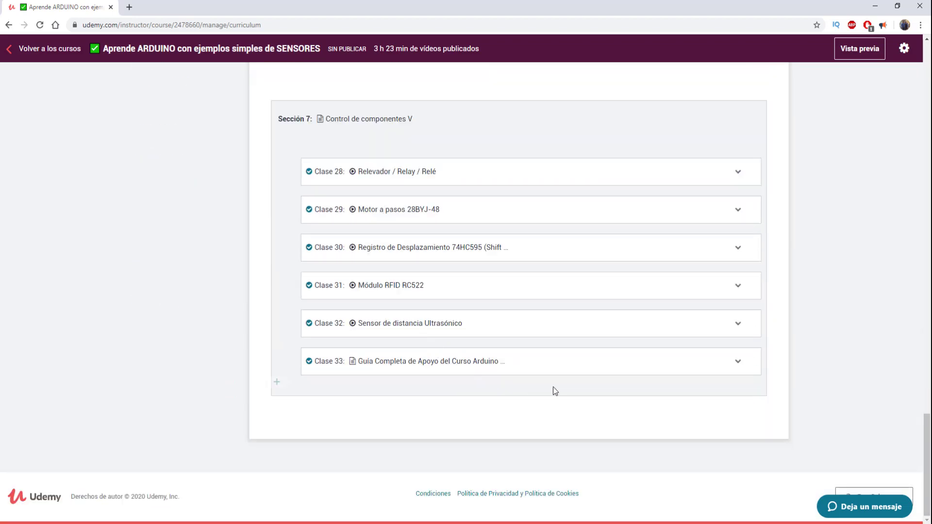
pyautogui.scroll(15, 609, 354)
pyautogui.scroll(19, 621, 327)
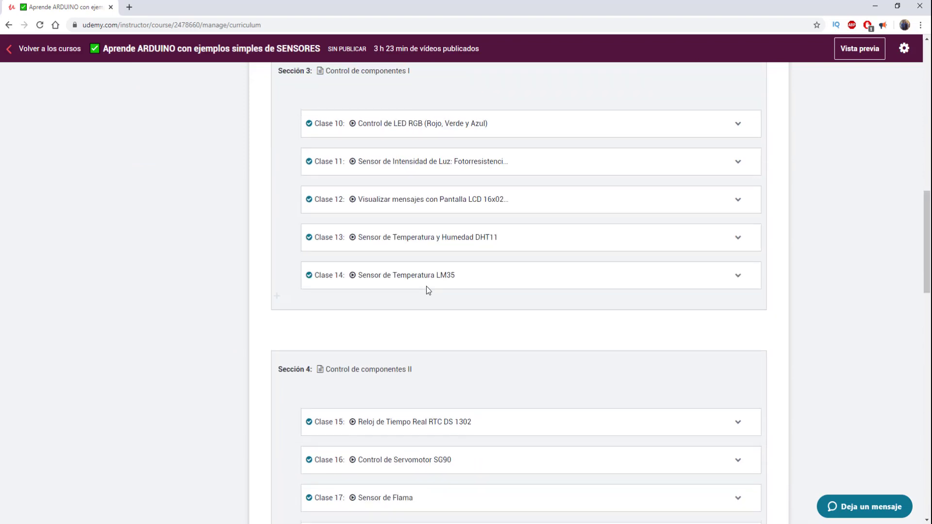
pyautogui.scroll(6, 356, 190)
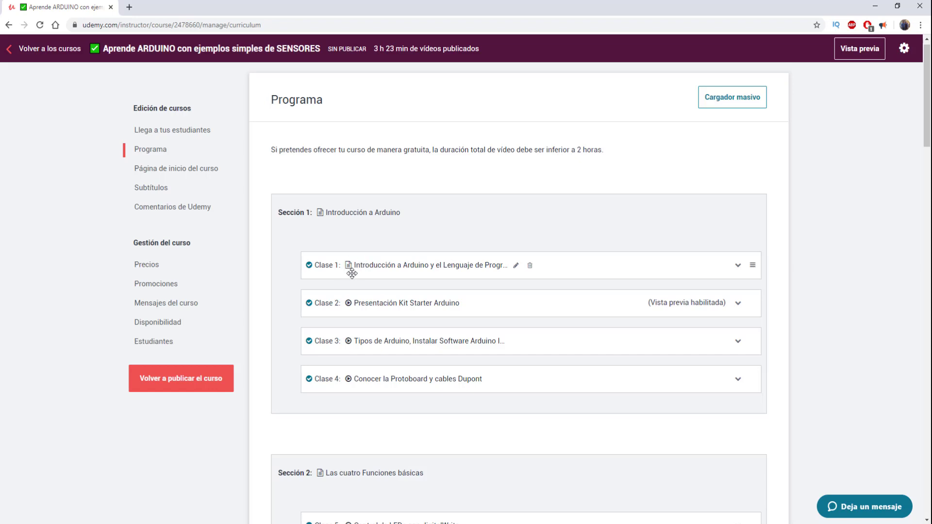
# Expand Clase 1 of the Introducción a Arduino section and highlight its downloadable PDF
pyautogui.click(738, 266)
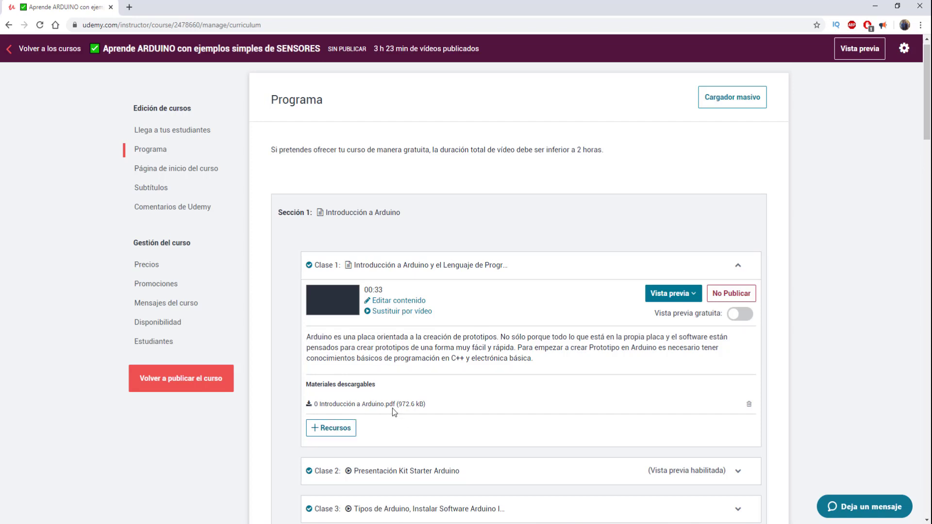
pyautogui.moveTo(432, 410); pyautogui.dragTo(309, 410)
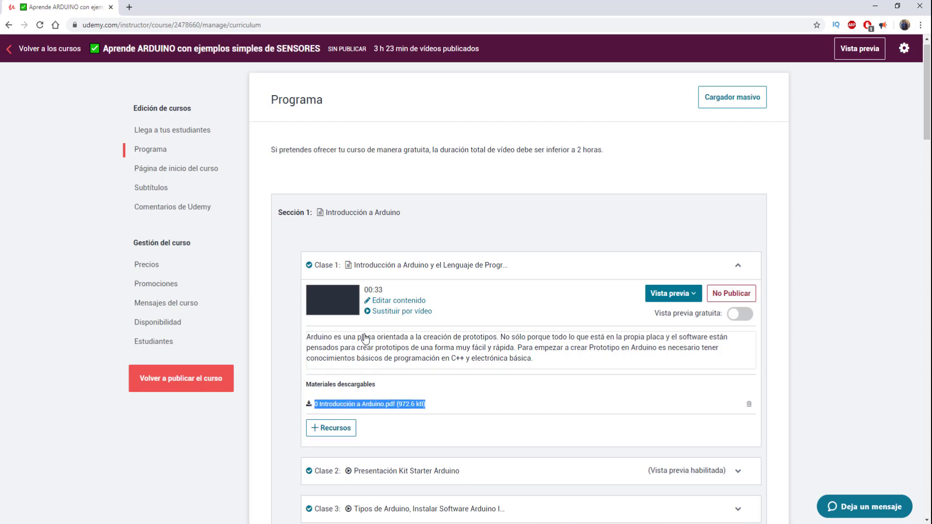
pyautogui.scroll(-6, 486, 306)
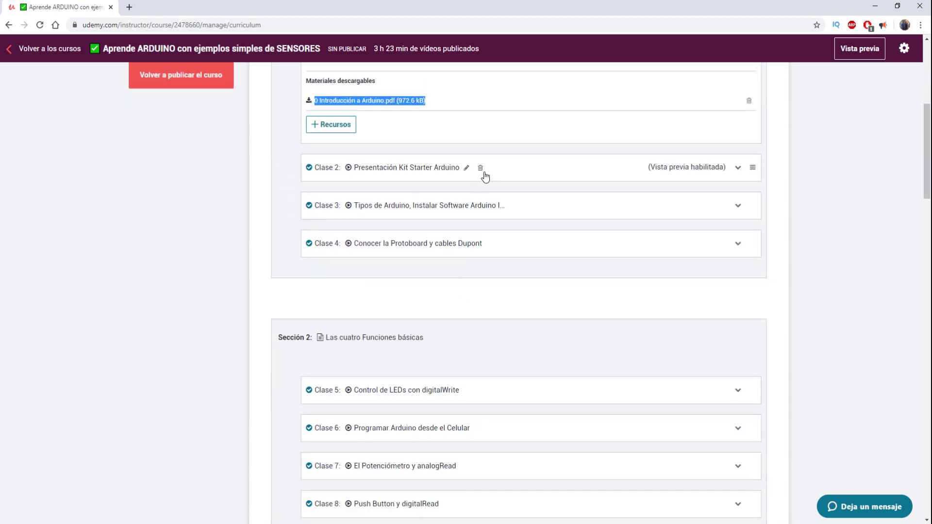
# Expand Clase 2, Presentación Kit Starter Arduino, and review its video, kit description and downloadable PDF
pyautogui.click(738, 170)
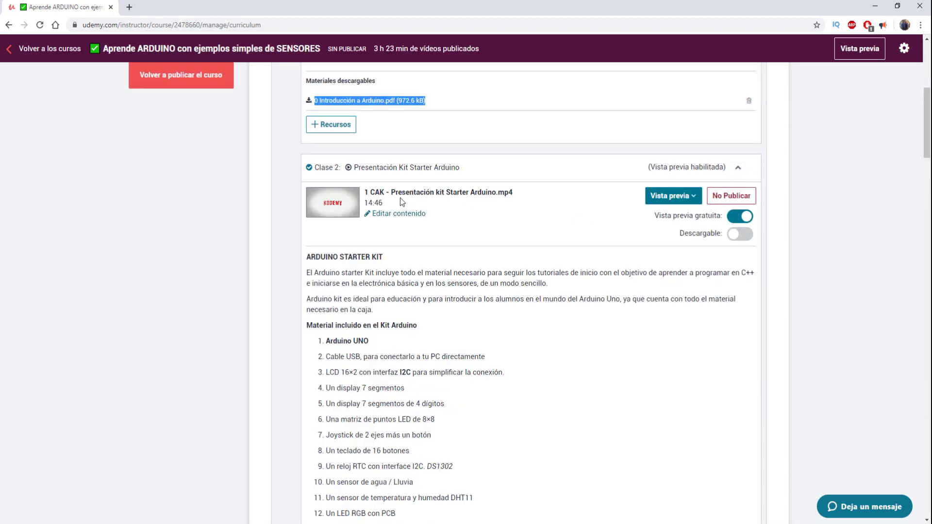
pyautogui.scroll(-3, 432, 204)
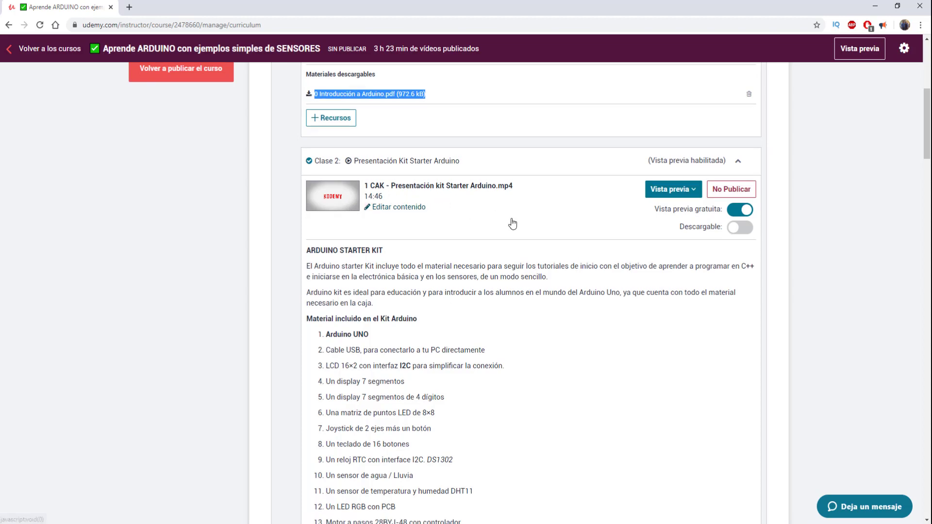
pyautogui.scroll(-3, 369, 145)
pyautogui.scroll(-12, 382, 223)
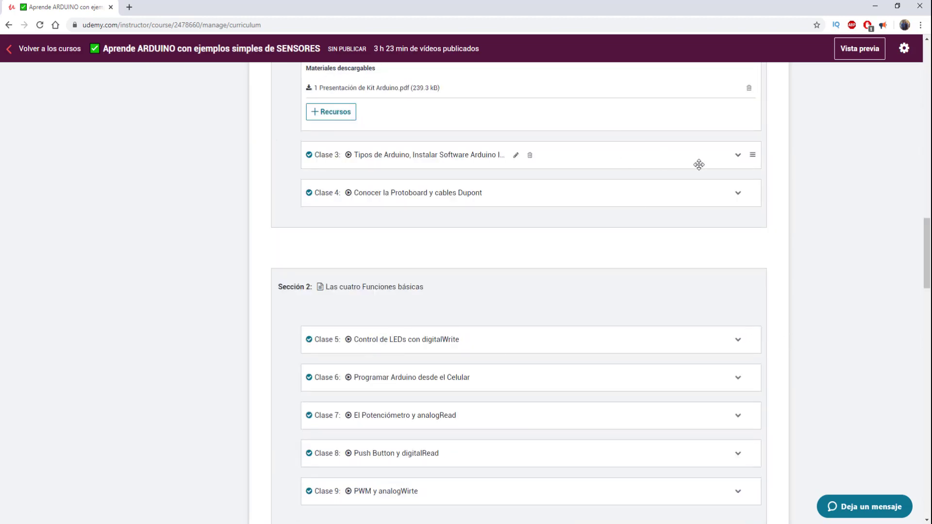
# Expand Clase 3 on Arduino types and software installation, and highlight its downloadable PDF
pyautogui.click(738, 157)
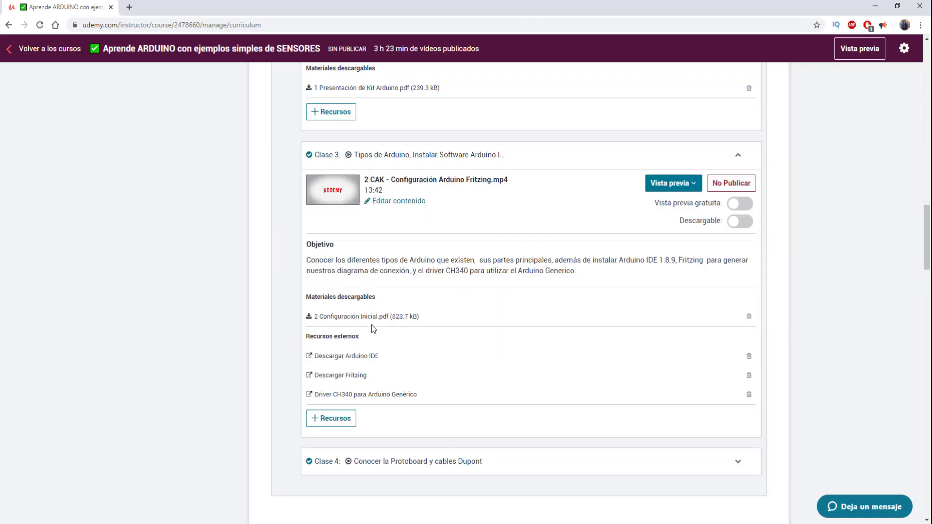
pyautogui.doubleClick(369, 190)
pyautogui.moveTo(428, 316); pyautogui.dragTo(311, 322)
pyautogui.click(315, 326)
# Expand Clase 4, Conocer la Protoboard y cables Dupont, highlight its downloadable PDF, and clear the highlight
pyautogui.scroll(-6, 409, 383)
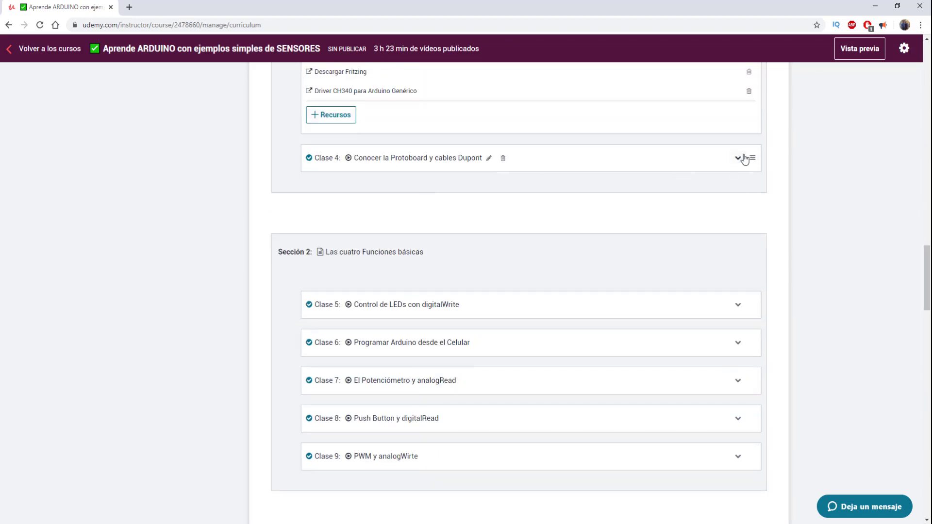
pyautogui.click(738, 158)
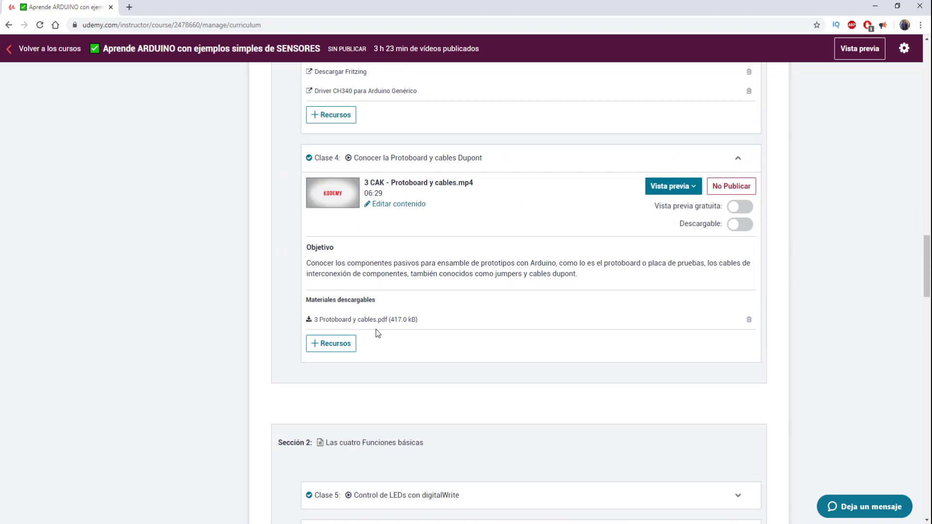
pyautogui.moveTo(427, 321); pyautogui.dragTo(308, 324)
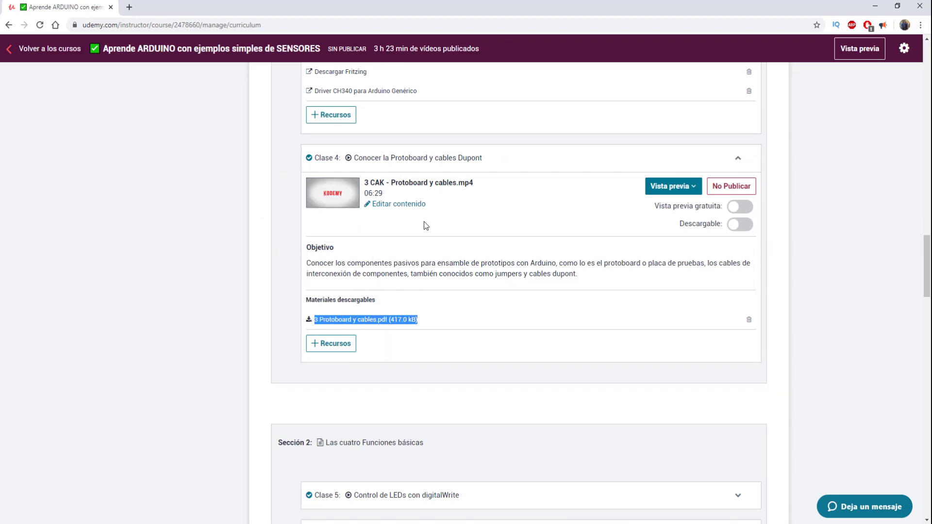
pyautogui.click(507, 197)
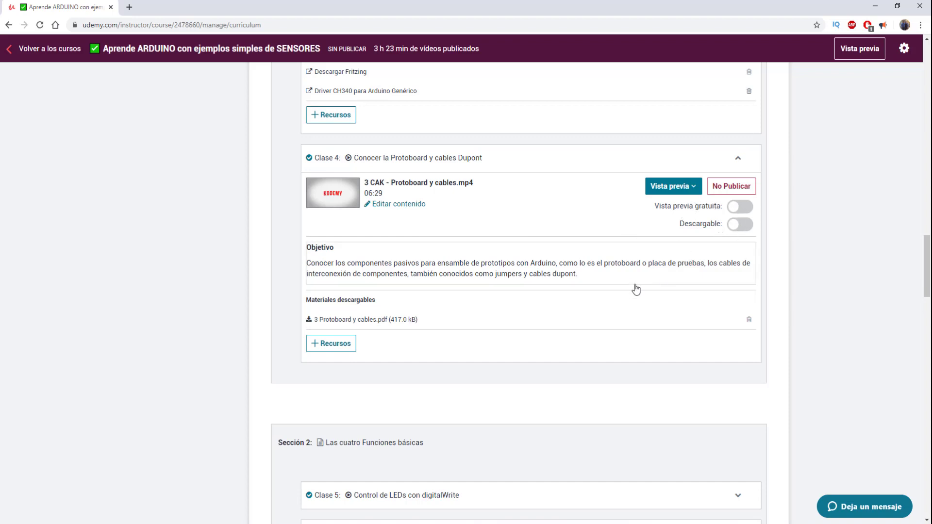
# Look through the remaining sections down to Clase 33, and highlight the course's total published video duration
pyautogui.scroll(-20, 637, 290)
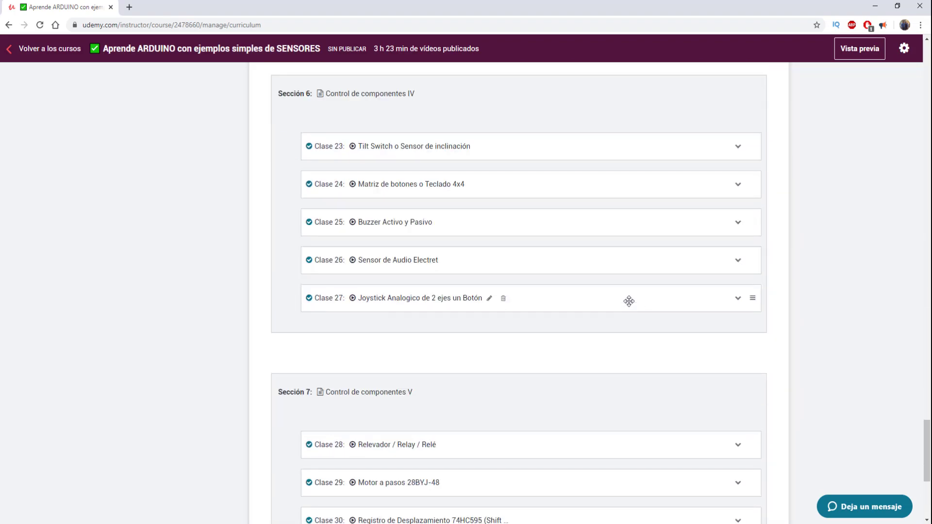
pyautogui.scroll(20, 630, 301)
pyautogui.scroll(-12, 637, 326)
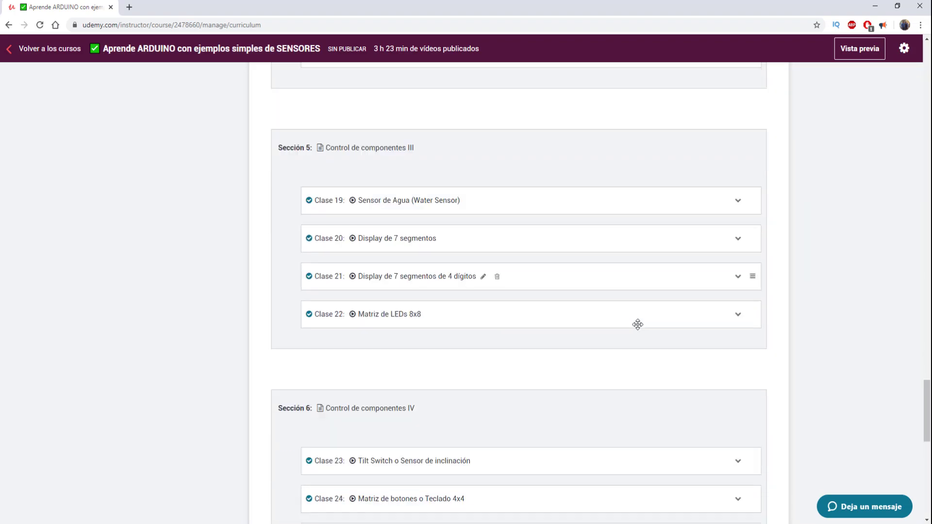
pyautogui.scroll(-12, 638, 324)
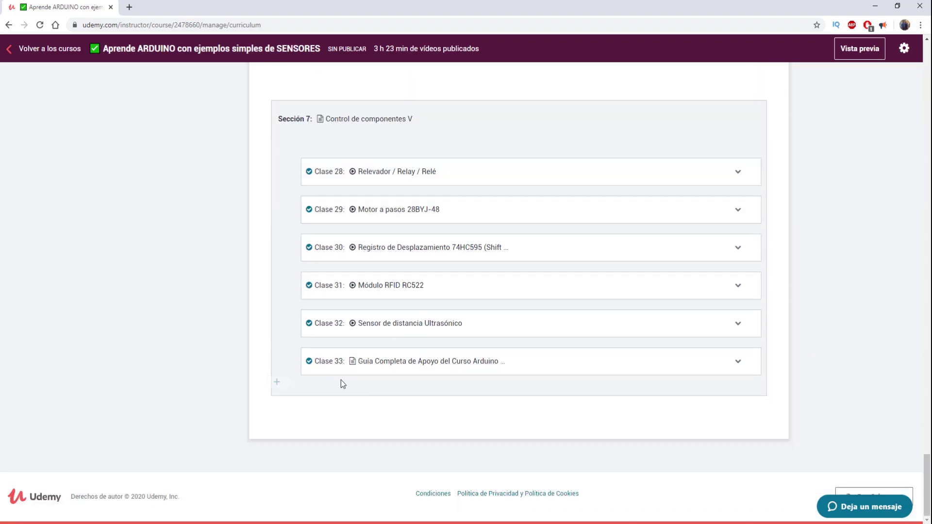
pyautogui.scroll(20, 350, 361)
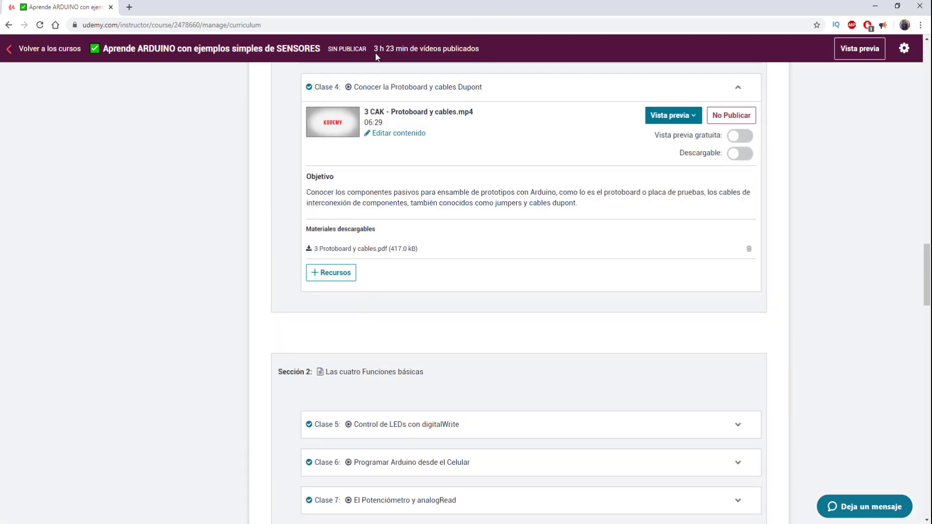
pyautogui.moveTo(374, 49); pyautogui.dragTo(403, 49)
# Open the Arduino course's Página de inicio del curso and highlight its title and subtitle
pyautogui.scroll(20, 402, 148)
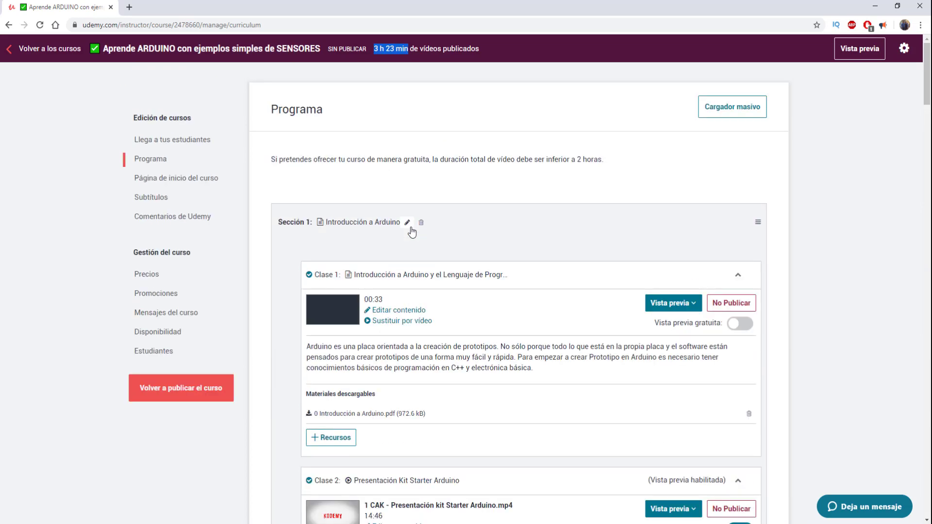
pyautogui.click(181, 178)
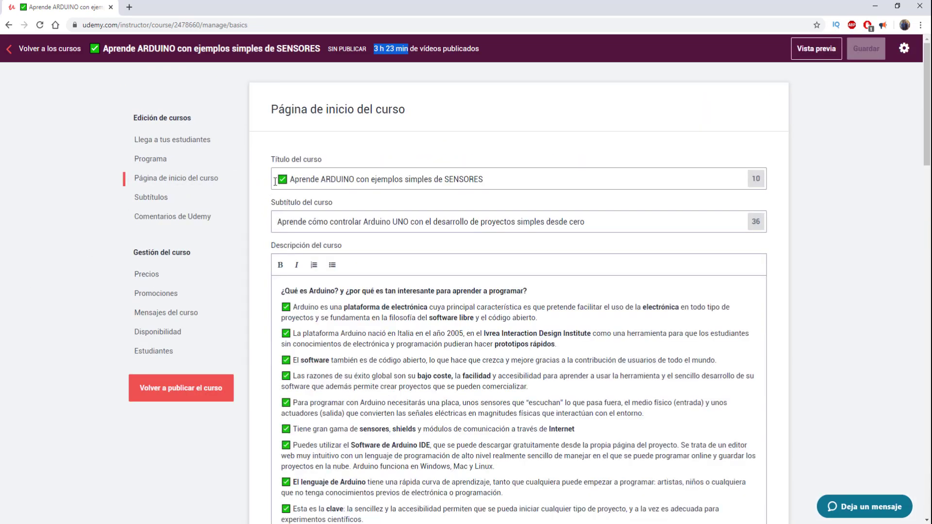
pyautogui.moveTo(484, 179); pyautogui.dragTo(264, 186)
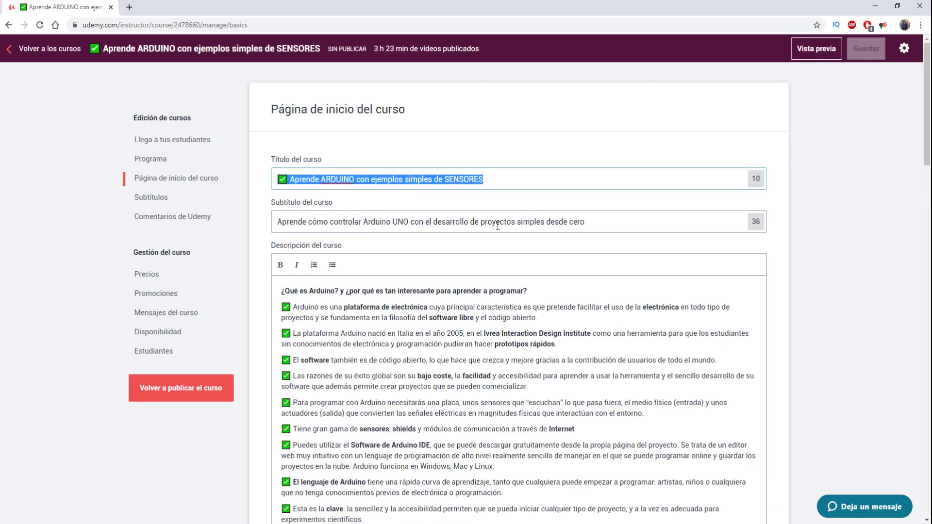
pyautogui.moveTo(612, 217); pyautogui.dragTo(252, 226)
# Review the course description and its list of kit components, highlighting the description text and clearing the highlight
pyautogui.scroll(-9, 308, 306)
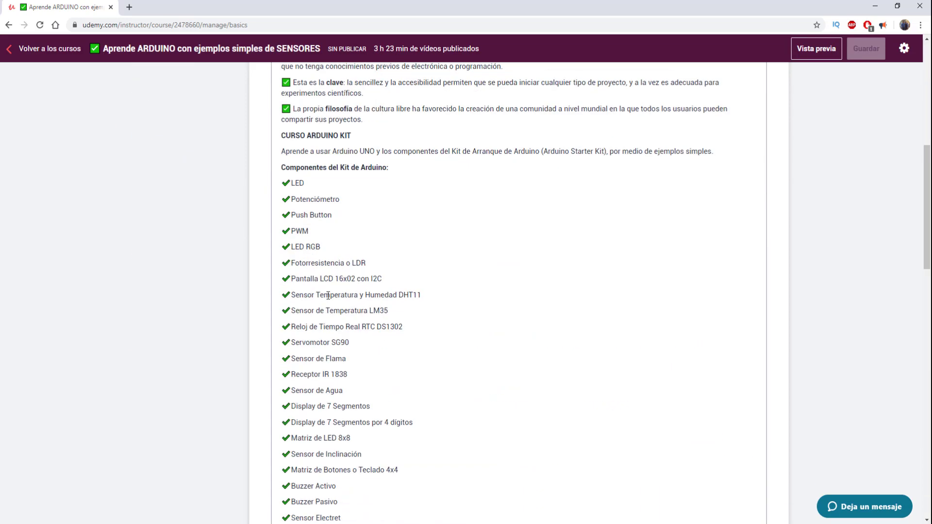
pyautogui.scroll(6, 312, 385)
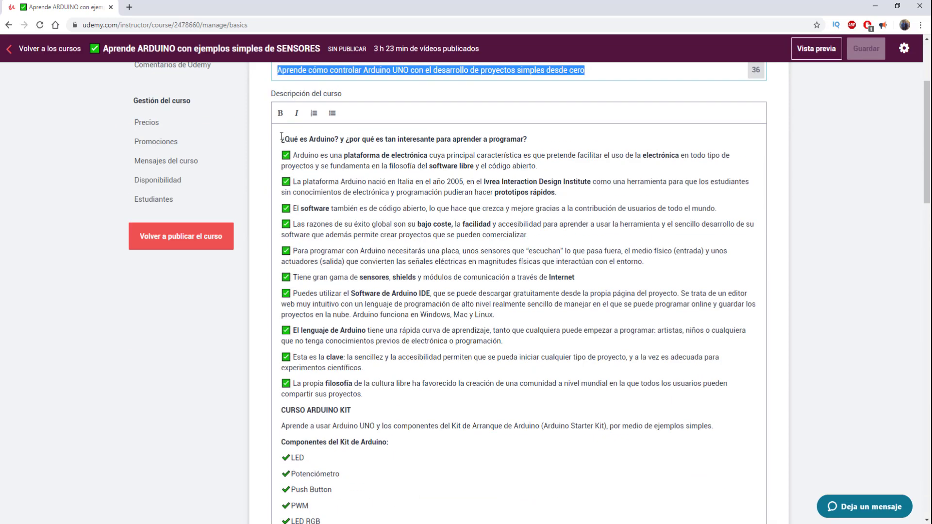
pyautogui.moveTo(282, 138); pyautogui.dragTo(322, 273)
pyautogui.scroll(-6, 322, 272)
pyautogui.scroll(18, 447, 206)
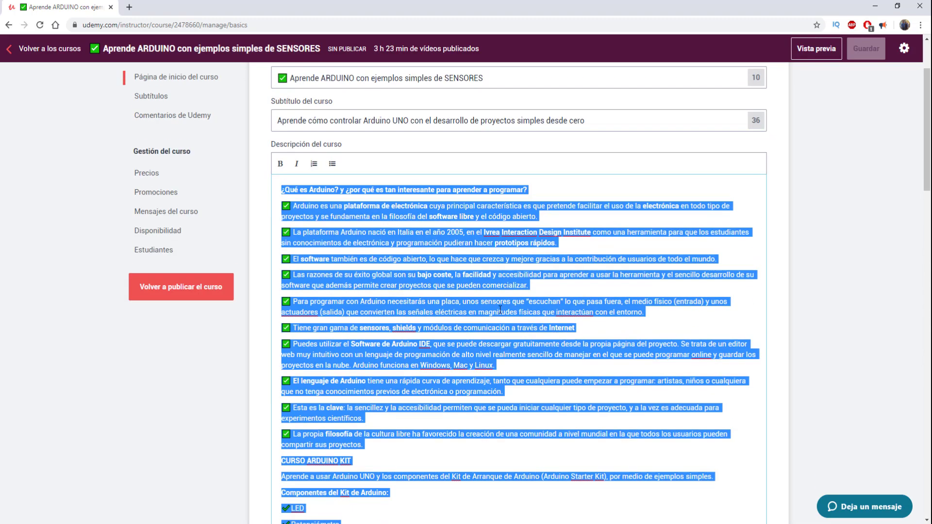
pyautogui.click(500, 309)
pyautogui.moveTo(359, 190); pyautogui.dragTo(358, 190)
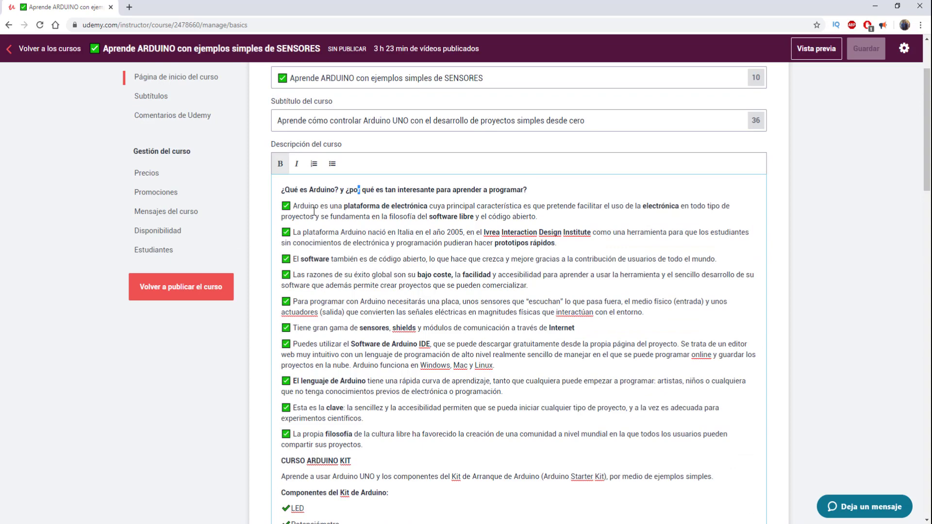
pyautogui.click(279, 209)
# Review the course's basic information, main topics, course image and promotional video
pyautogui.scroll(-20, 455, 412)
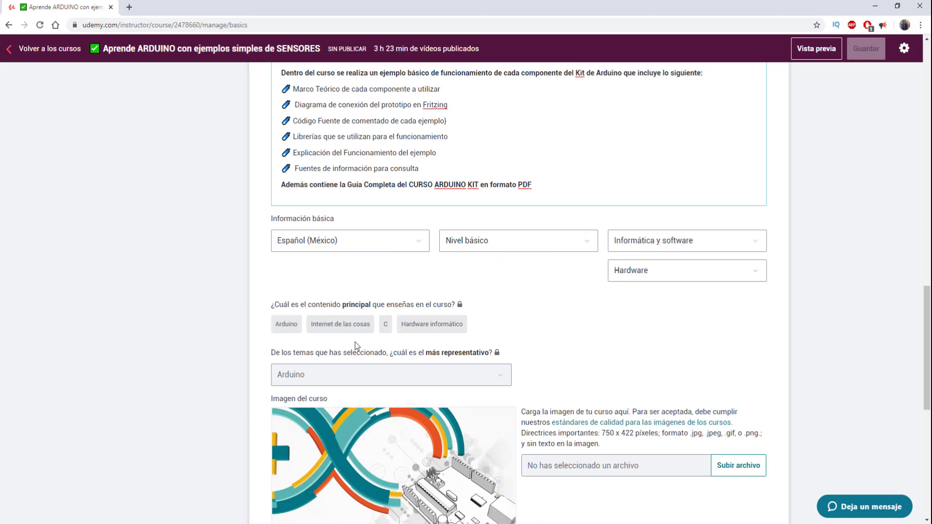
pyautogui.scroll(-3, 350, 325)
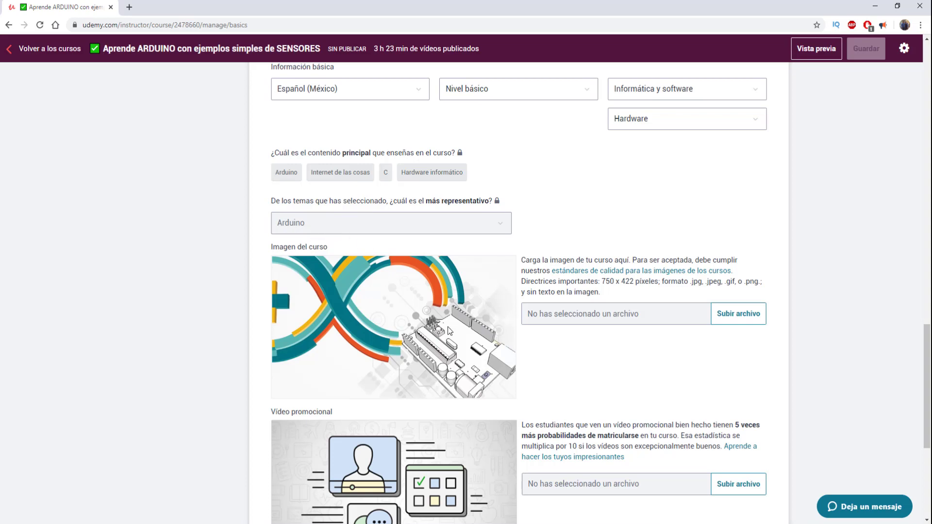
pyautogui.scroll(-3, 385, 345)
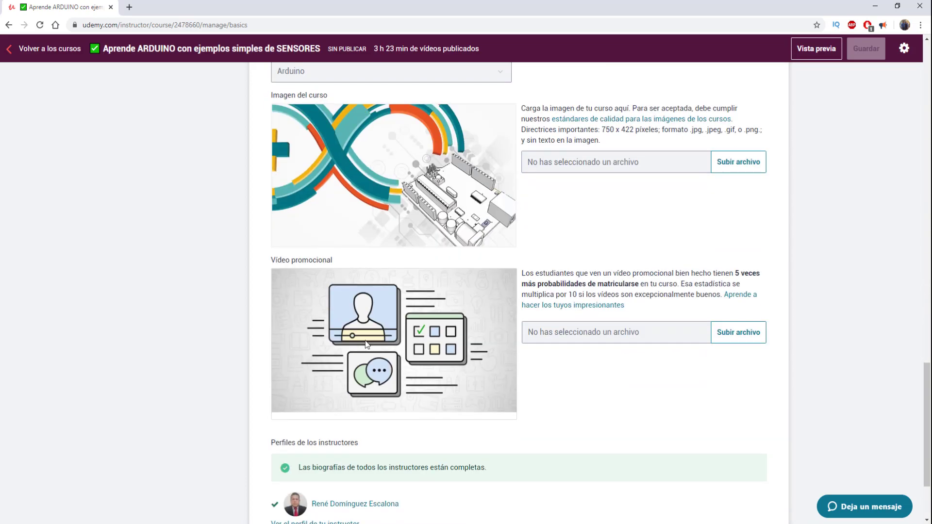
# View the course's Subtítulos, and highlight the Mejoras recomendadas heading in Comentarios de Udemy
pyautogui.scroll(20, 512, 336)
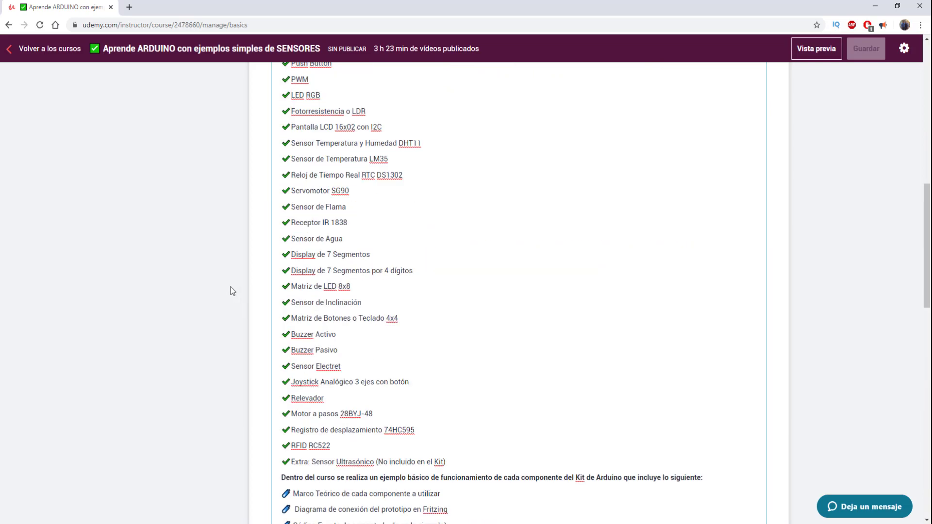
pyautogui.scroll(3, 211, 264)
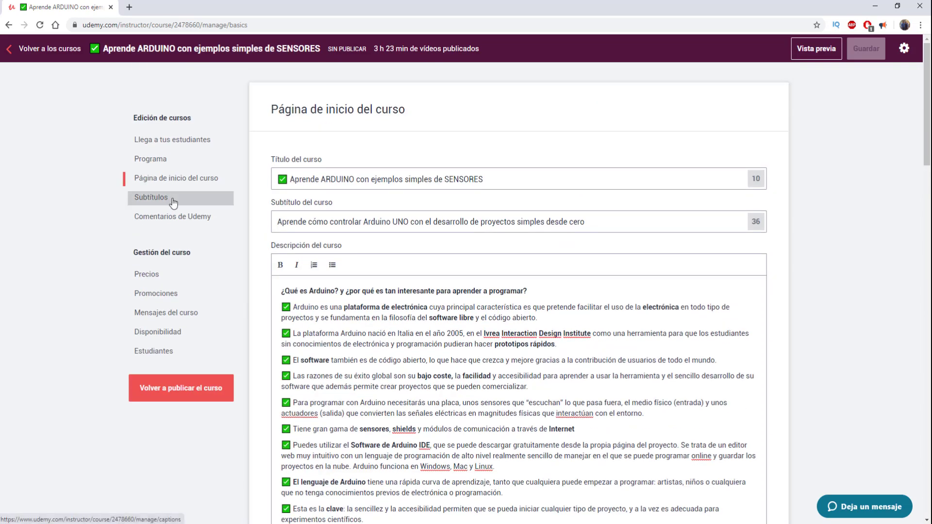
pyautogui.click(190, 199)
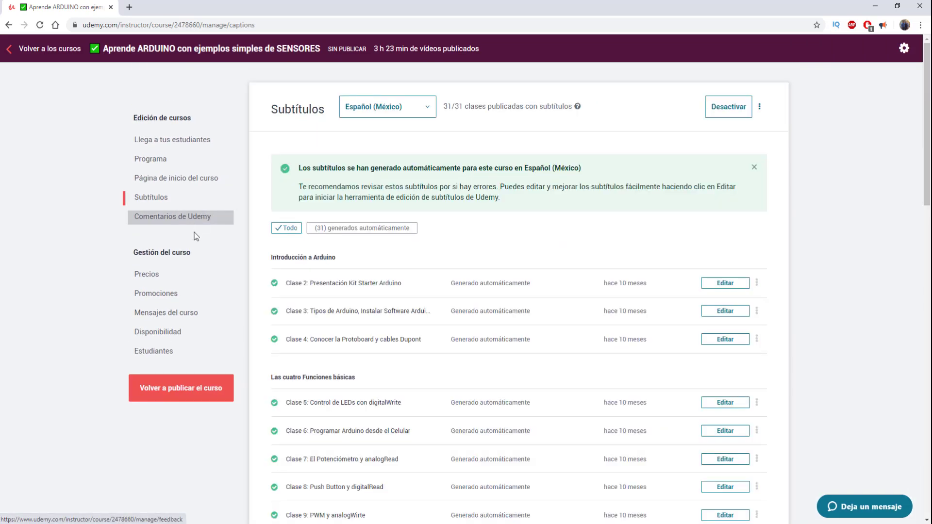
pyautogui.click(188, 219)
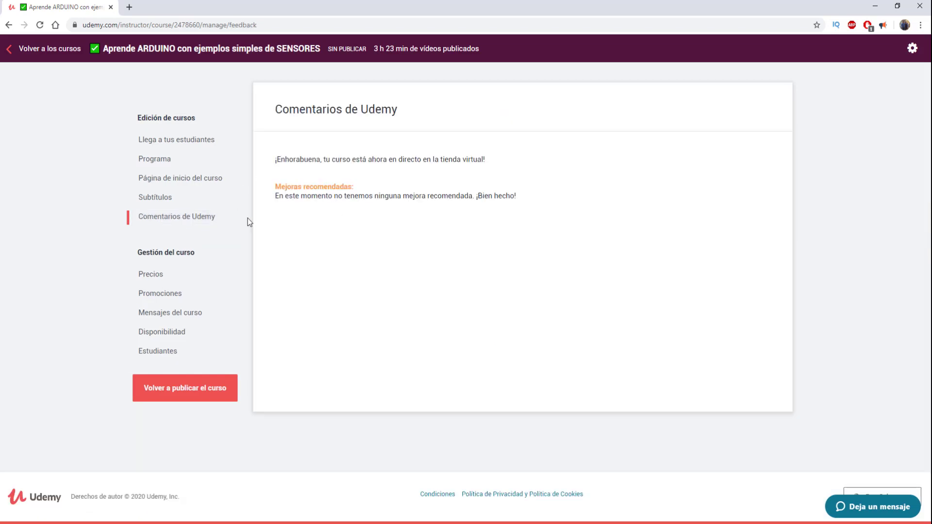
pyautogui.moveTo(269, 190); pyautogui.dragTo(366, 189)
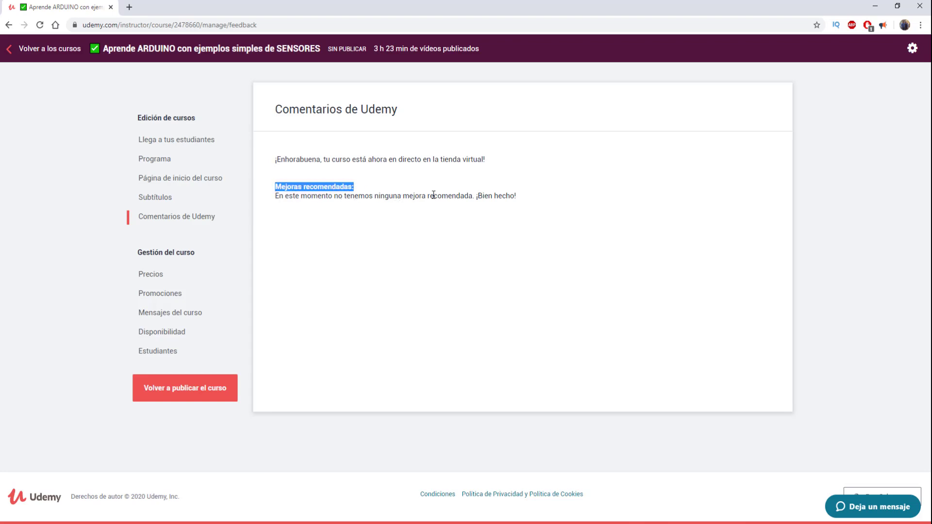
# View the course's Precios, and review the referral link and coupons in Promociones
pyautogui.click(170, 280)
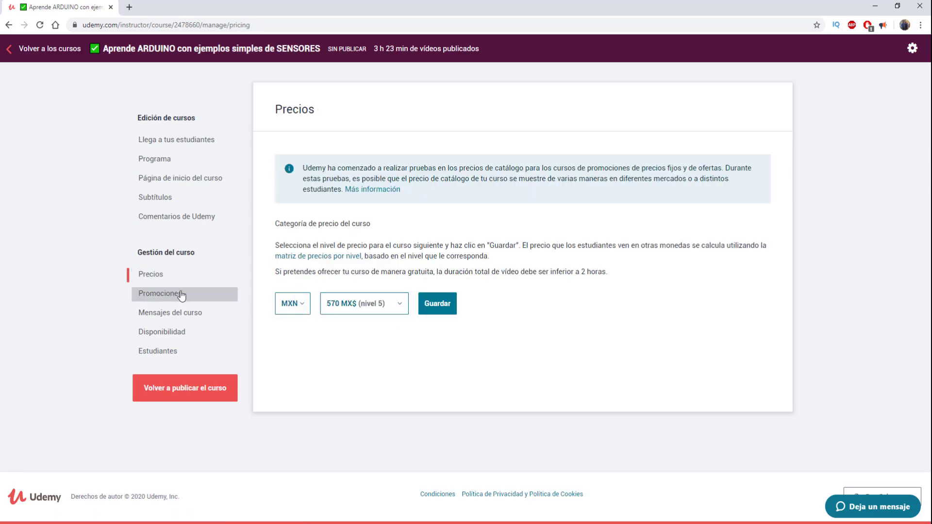
pyautogui.click(154, 294)
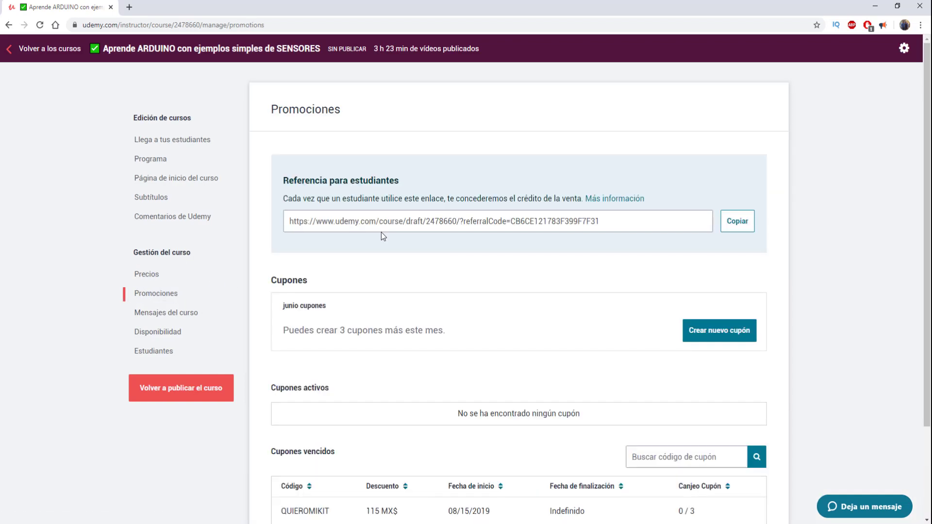
pyautogui.scroll(-2, 389, 255)
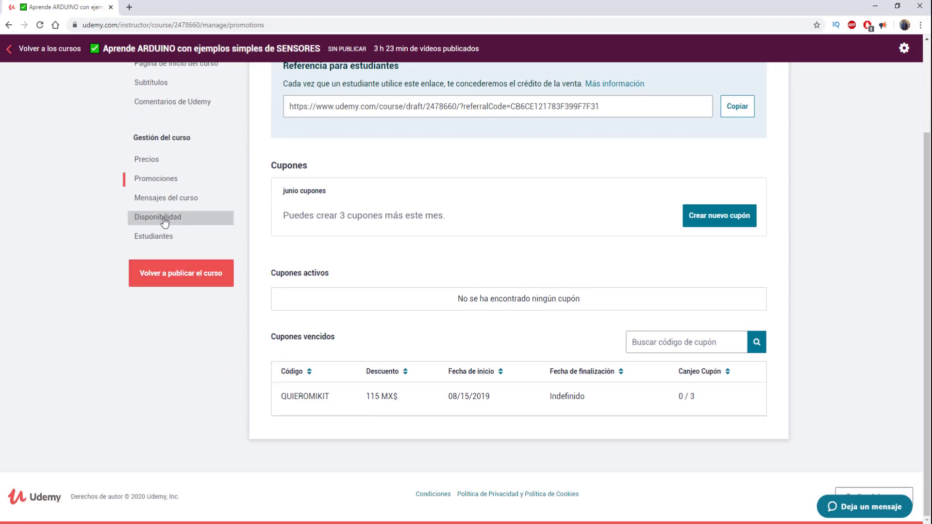
# Open Mensajes del curso and highlight the welcome message and the congratulation message
pyautogui.click(166, 198)
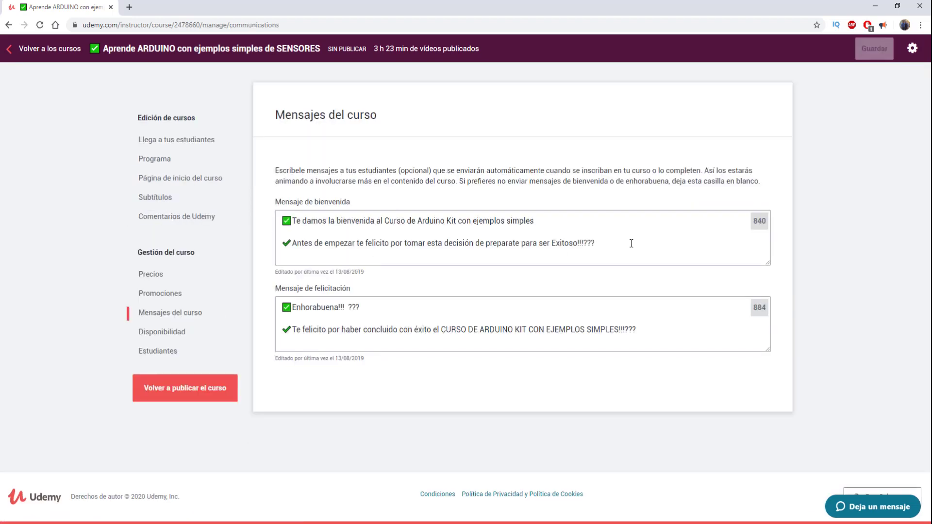
pyautogui.moveTo(596, 243); pyautogui.dragTo(266, 212)
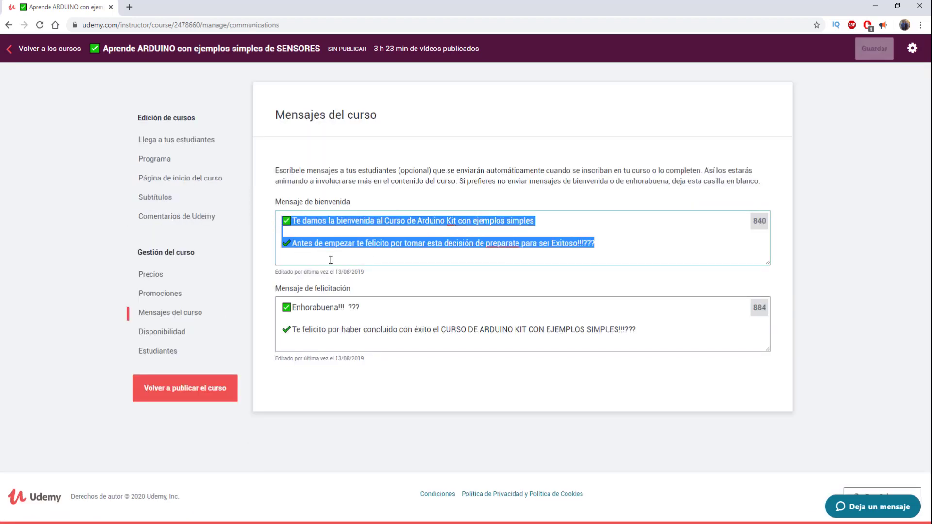
pyautogui.moveTo(636, 334); pyautogui.dragTo(280, 297)
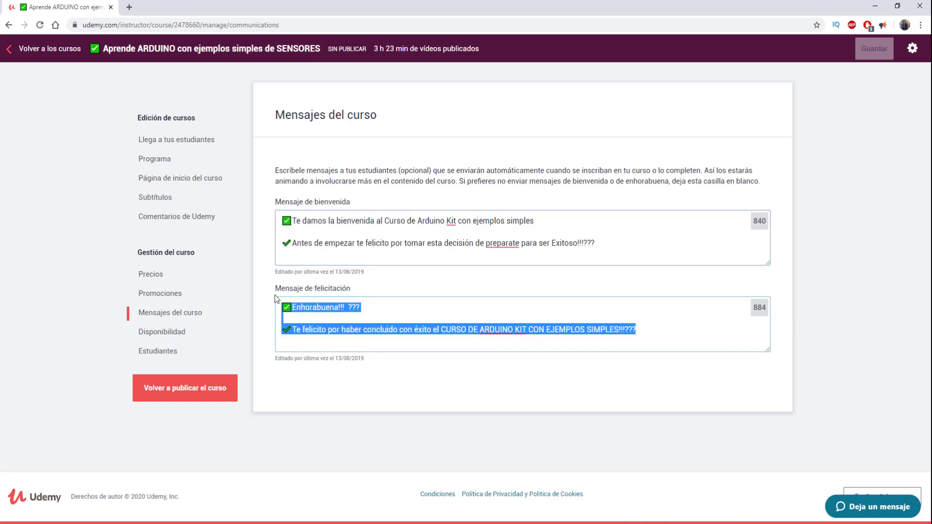
# View the course's Disponibilidad options and its Estudiantes page
pyautogui.click(155, 332)
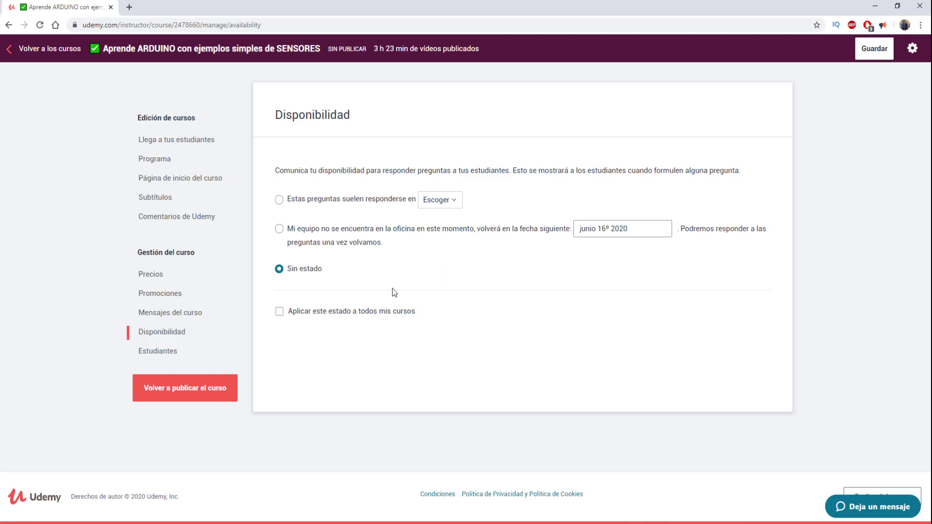
pyautogui.click(163, 352)
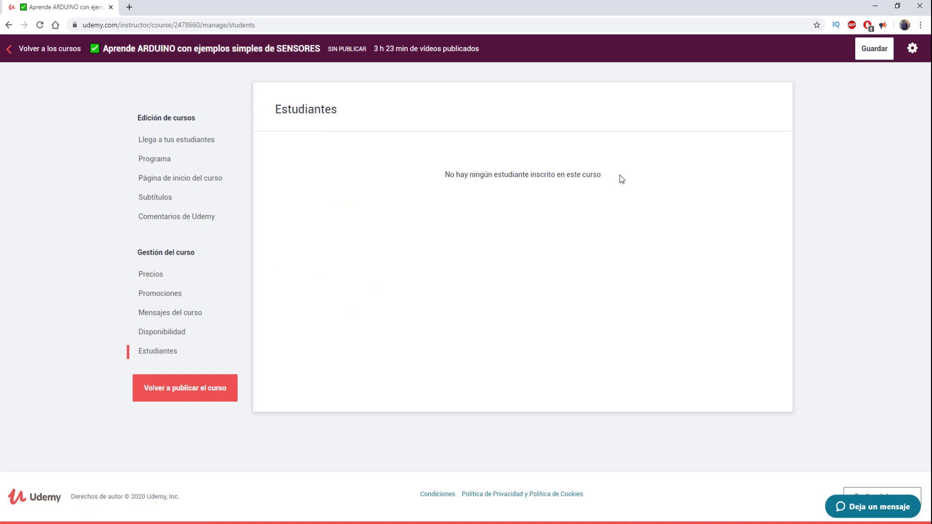
# Highlight the enrolment message on the Estudiantes page, and view the course's Configuración down to Permisos
pyautogui.moveTo(620, 175); pyautogui.dragTo(389, 189)
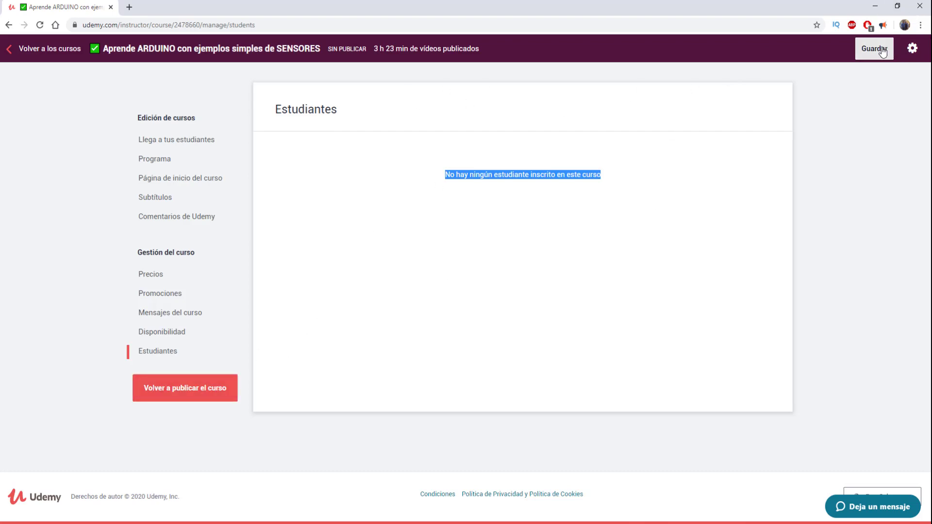
pyautogui.click(914, 51)
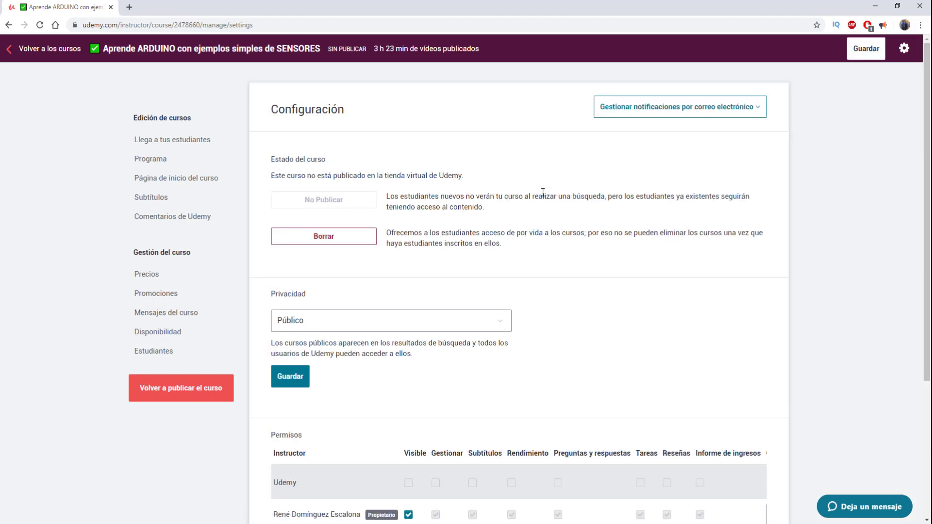
pyautogui.scroll(-3, 542, 193)
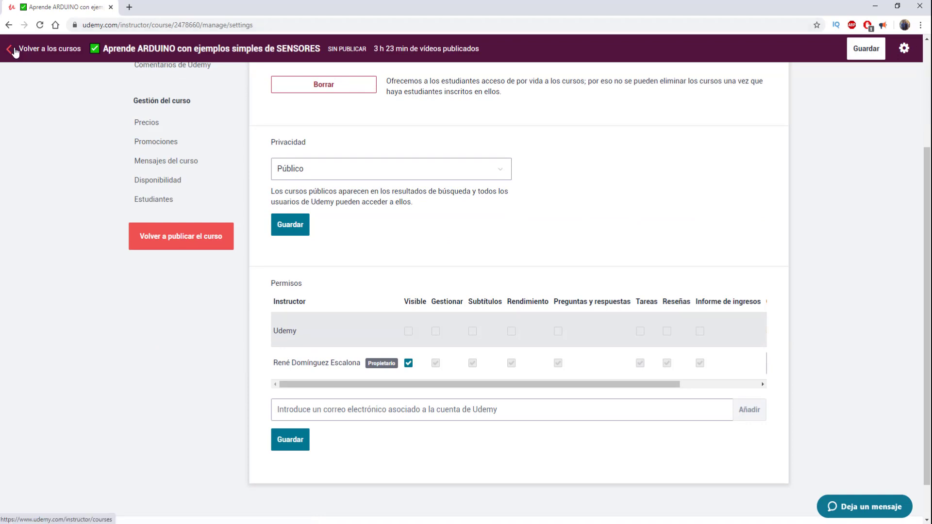
# Republish the Arduino course by submitting it for review, and dismiss the notification banner
pyautogui.click(156, 252)
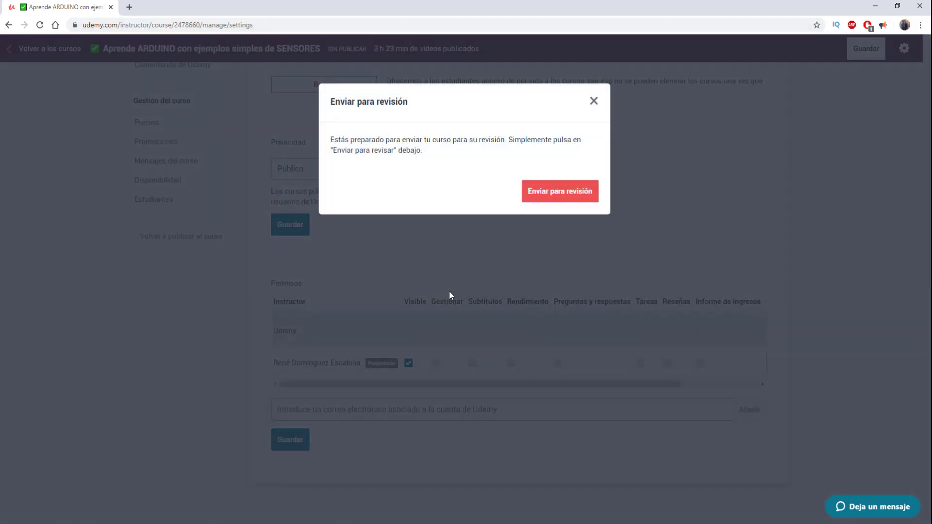
pyautogui.click(561, 194)
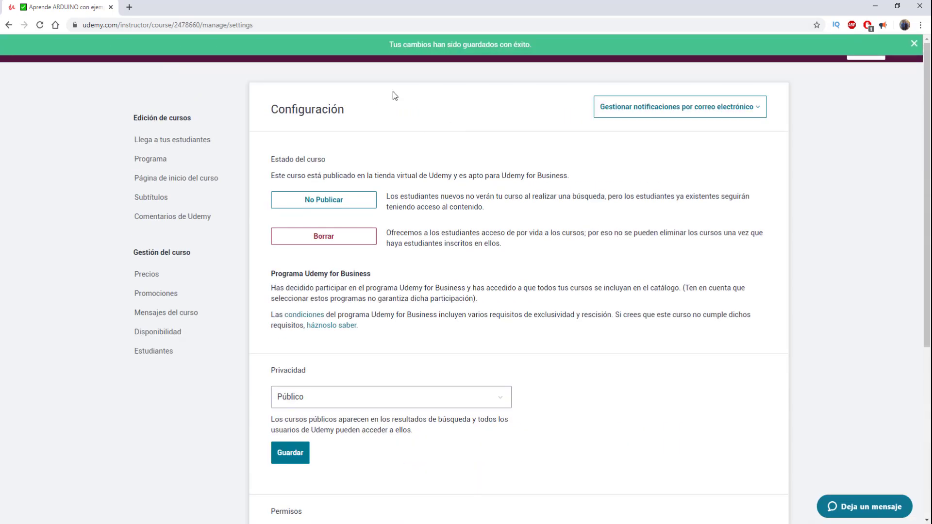
pyautogui.click(914, 43)
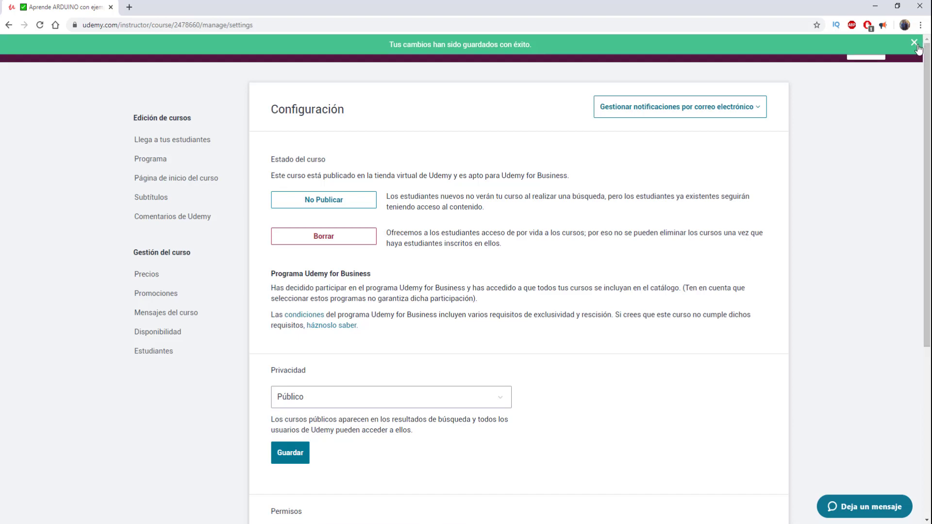
# Review the republished course's settings and its Llega a tus estudiantes page, and return to the instructor's course list
pyautogui.scroll(-5, 582, 311)
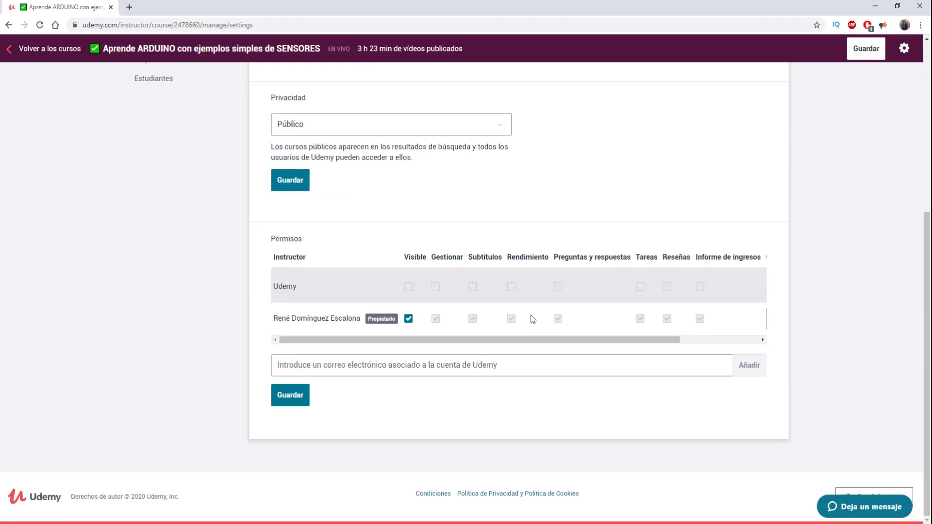
pyautogui.scroll(2, 787, 219)
pyautogui.scroll(4, 786, 223)
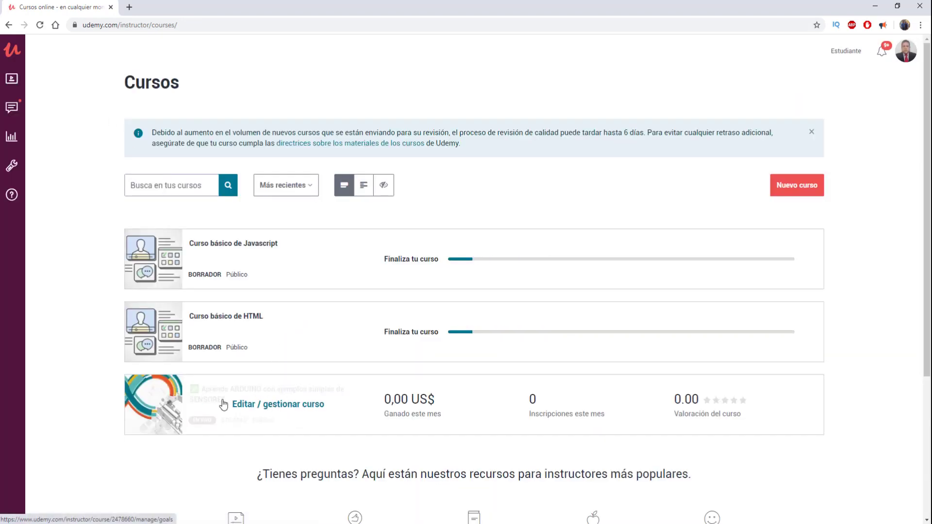
pyautogui.click(223, 405)
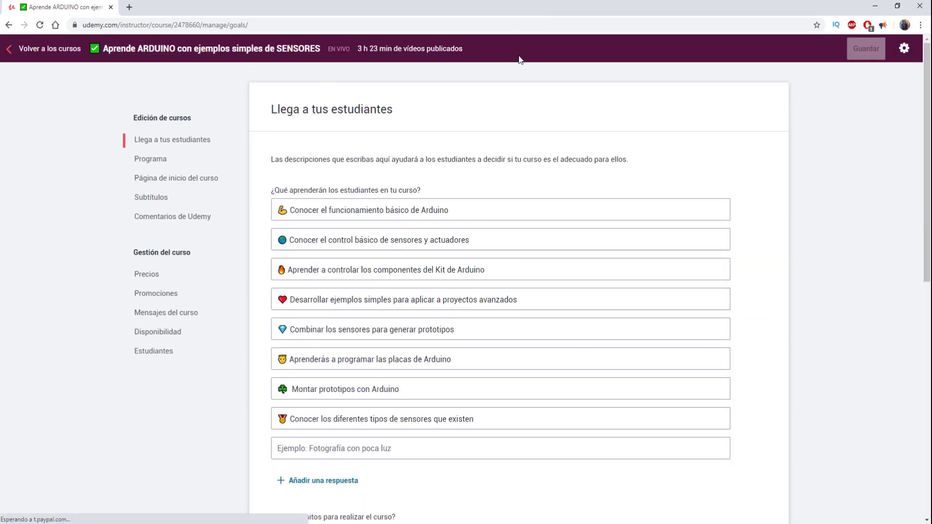
pyautogui.scroll(-3, 624, 102)
pyautogui.scroll(-7, 625, 110)
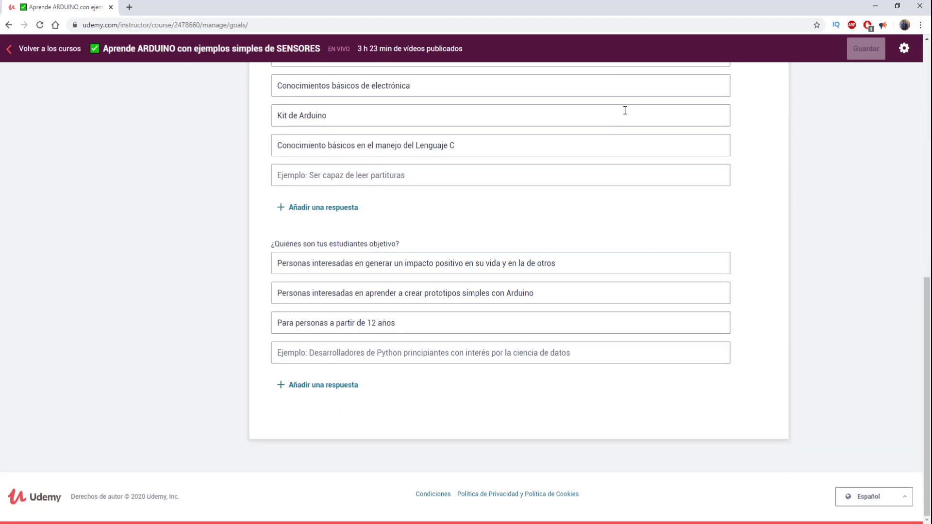
pyautogui.scroll(10, 635, 117)
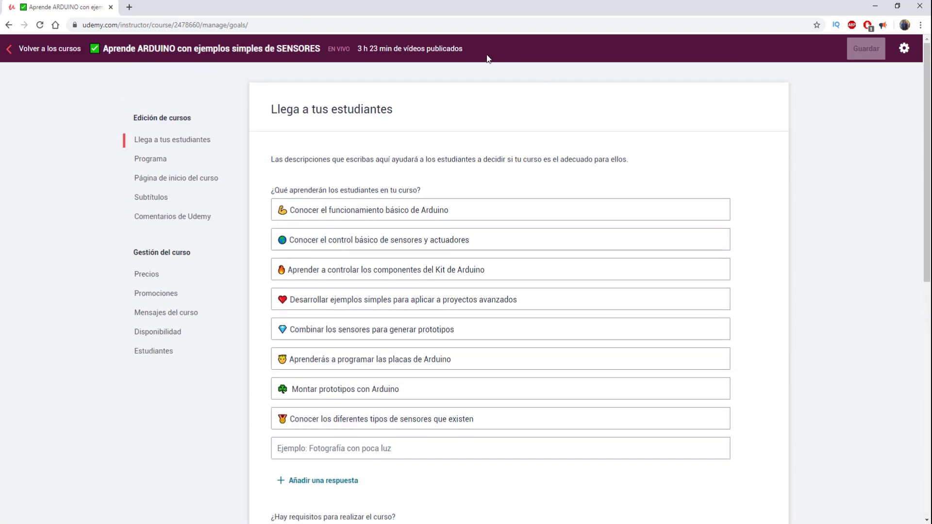
pyautogui.click(31, 52)
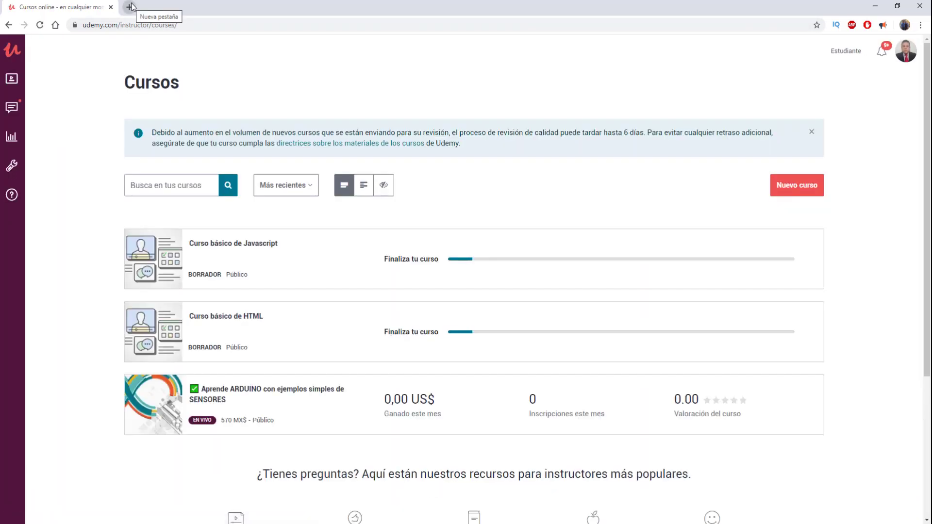
# Open udemy.com in a new browser tab alongside the instructor's course list
pyautogui.click(129, 7)
pyautogui.write('udemy.com')
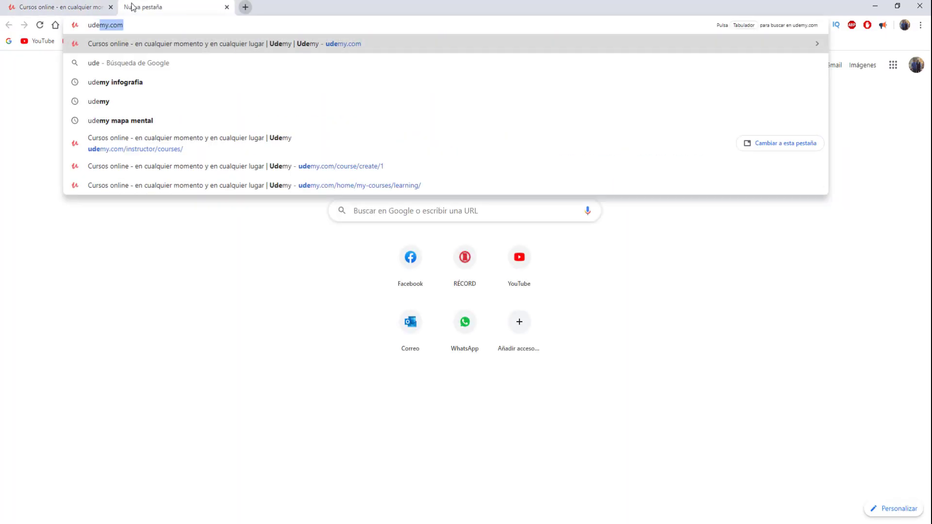
pyautogui.press('Return')
pyautogui.click(65, 6)
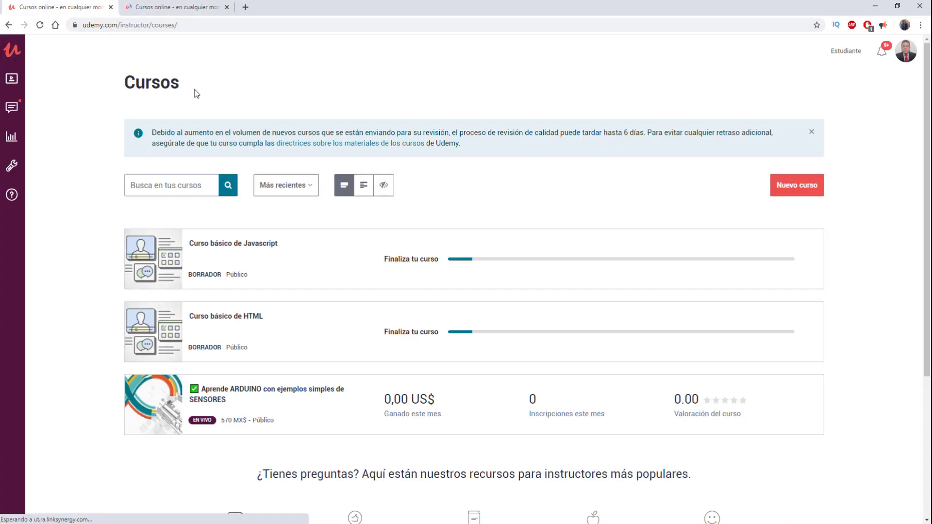
pyautogui.click(165, 6)
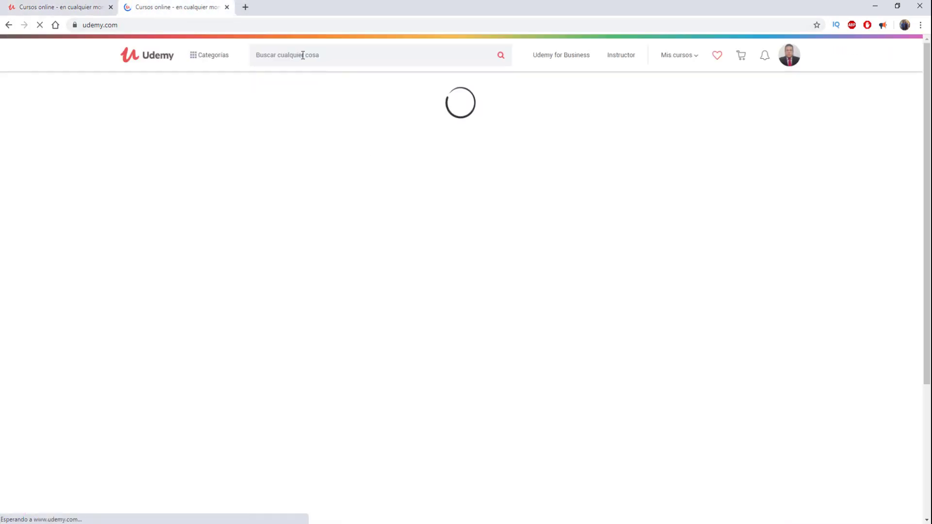
pyautogui.click(303, 55)
pyautogui.write('kit arduino')
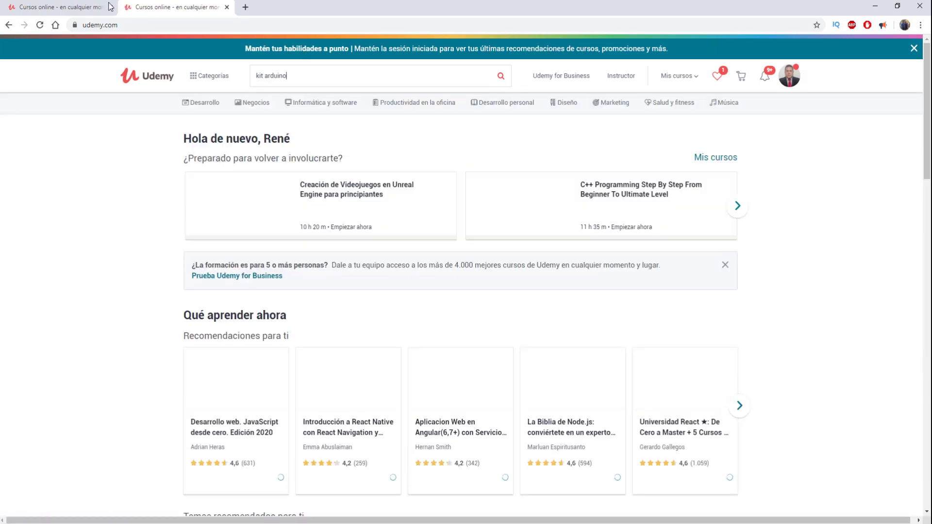
pyautogui.click(58, 7)
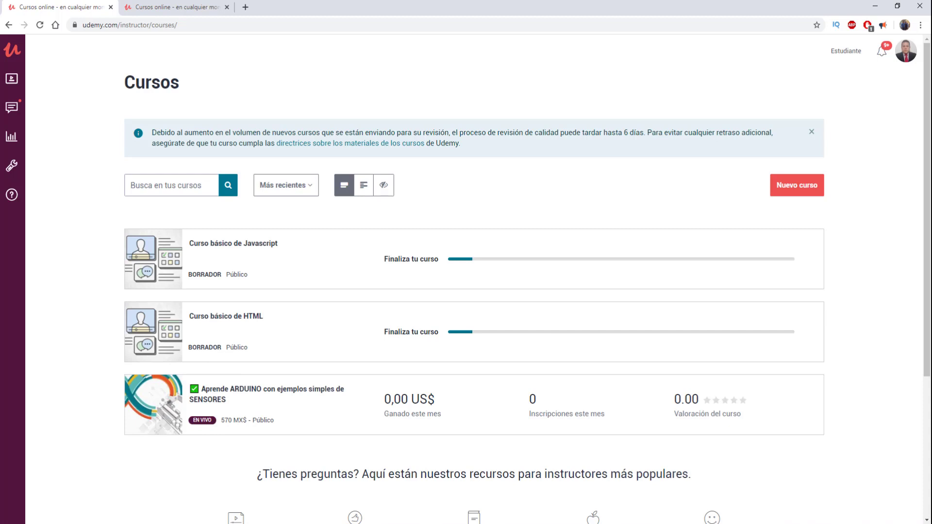
pyautogui.click(167, 7)
# Search the Udemy catalog for "arduino" and look through the first page of results
pyautogui.click(300, 75)
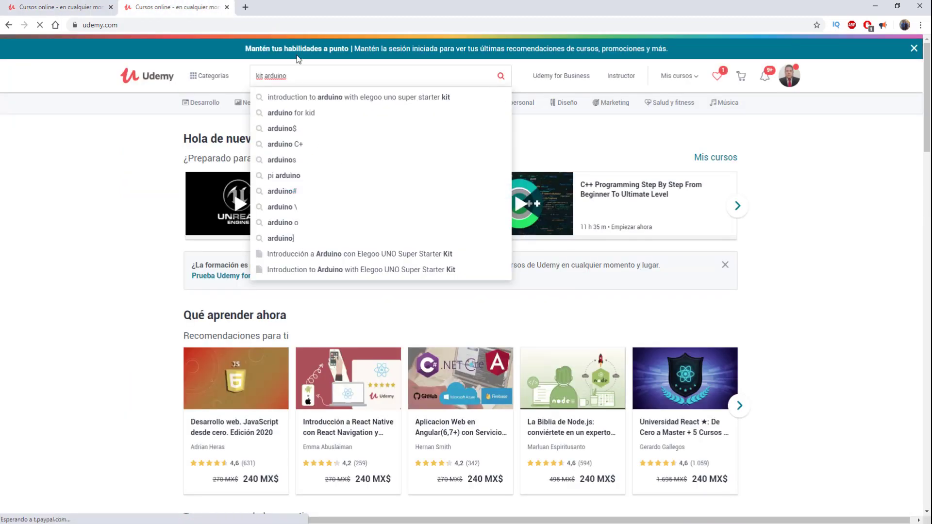
pyautogui.hotkey('ctrl', 'a')
pyautogui.moveTo(225, 74)
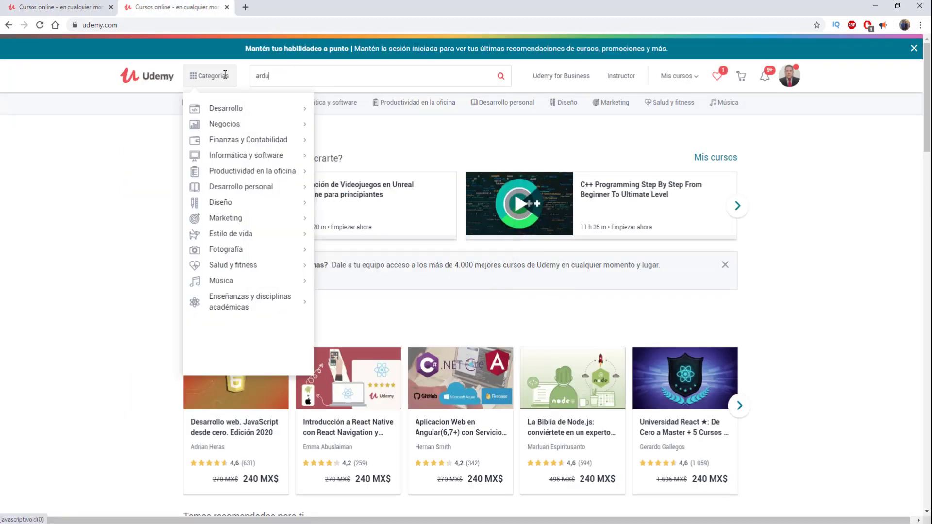
pyautogui.press('Return')
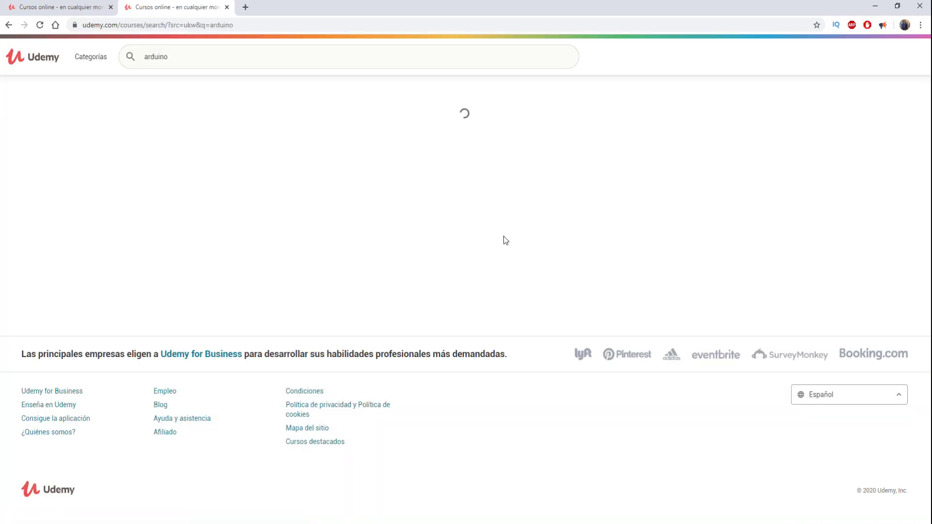
pyautogui.scroll(-8, 540, 293)
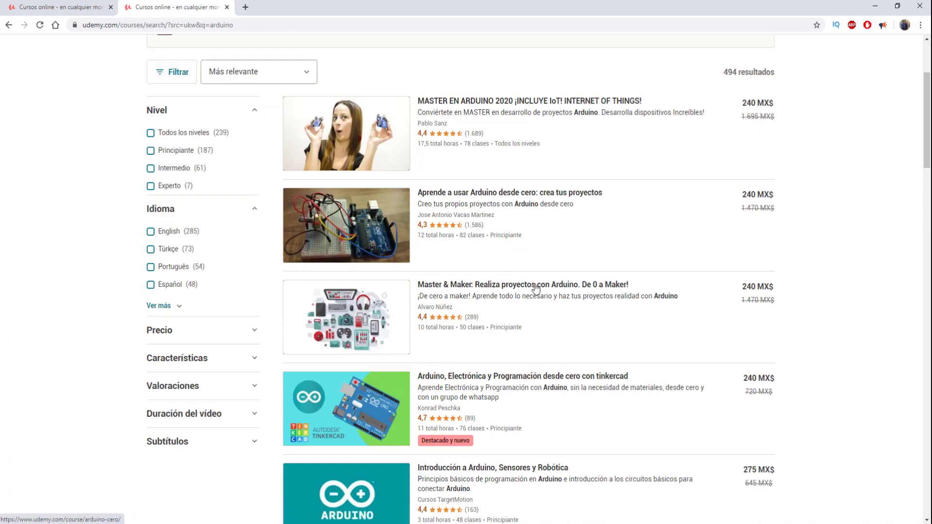
pyautogui.scroll(-13, 540, 293)
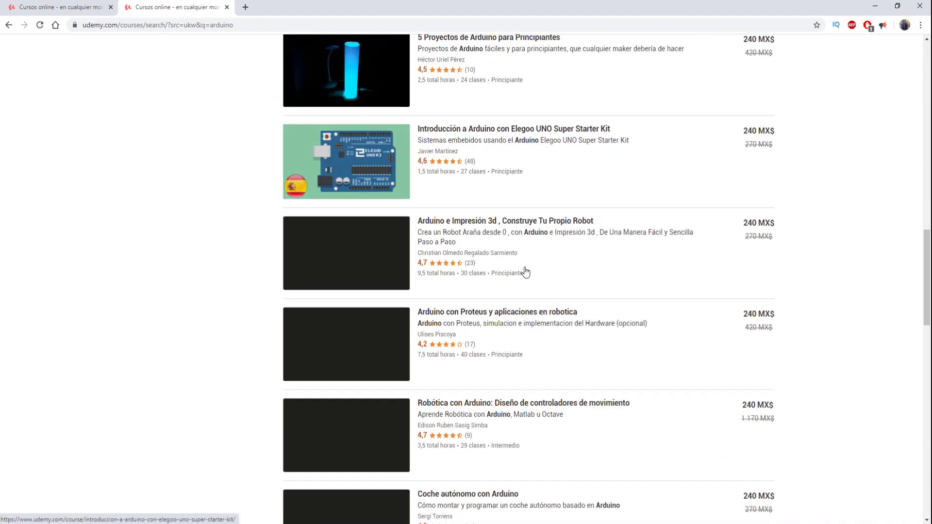
pyautogui.scroll(-17, 526, 272)
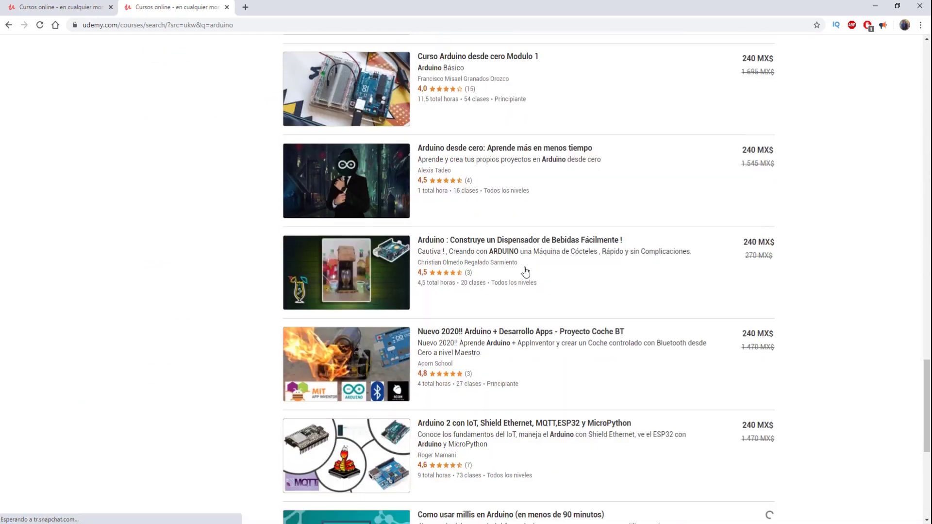
pyautogui.scroll(-2, 486, 282)
# Find "Aprende ARDUINO con ejemplos simples de SENSORES" on the second results page and open the course
pyautogui.click(448, 286)
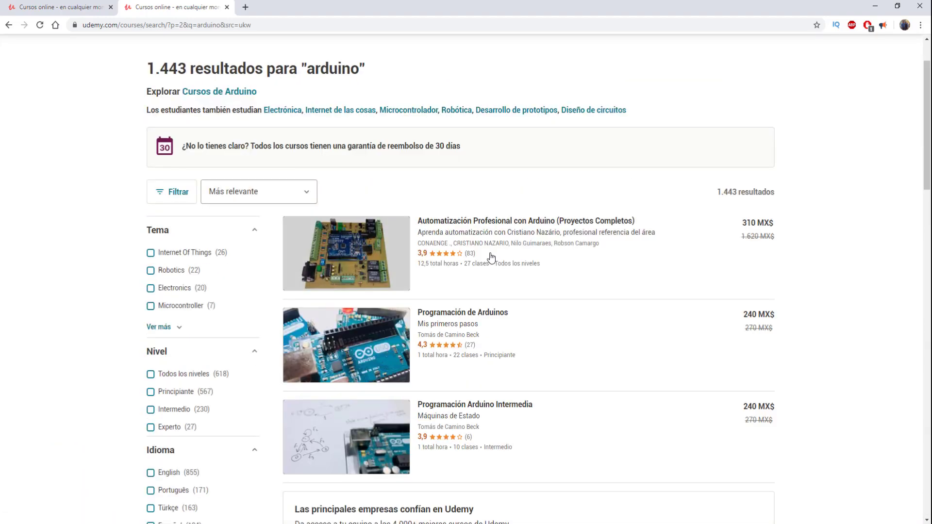
pyautogui.scroll(-4, 485, 259)
pyautogui.scroll(-20, 492, 258)
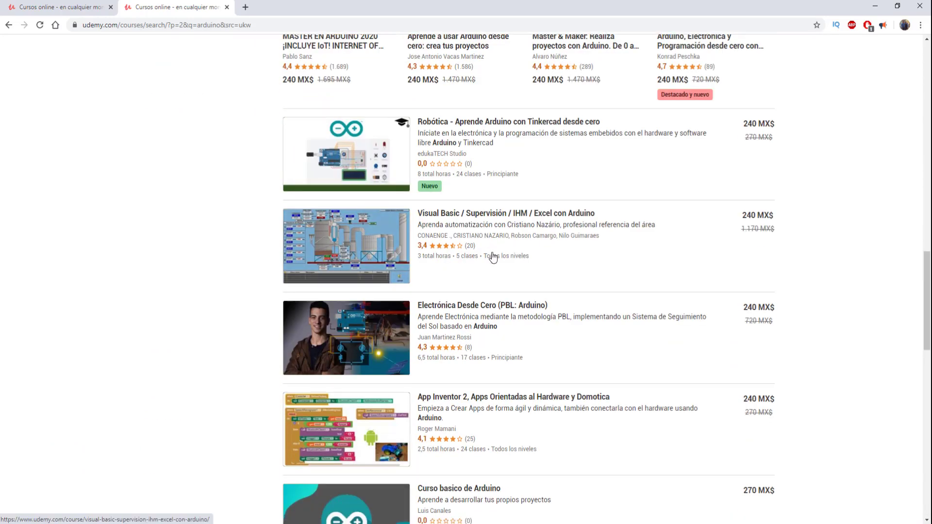
pyautogui.scroll(-16, 496, 262)
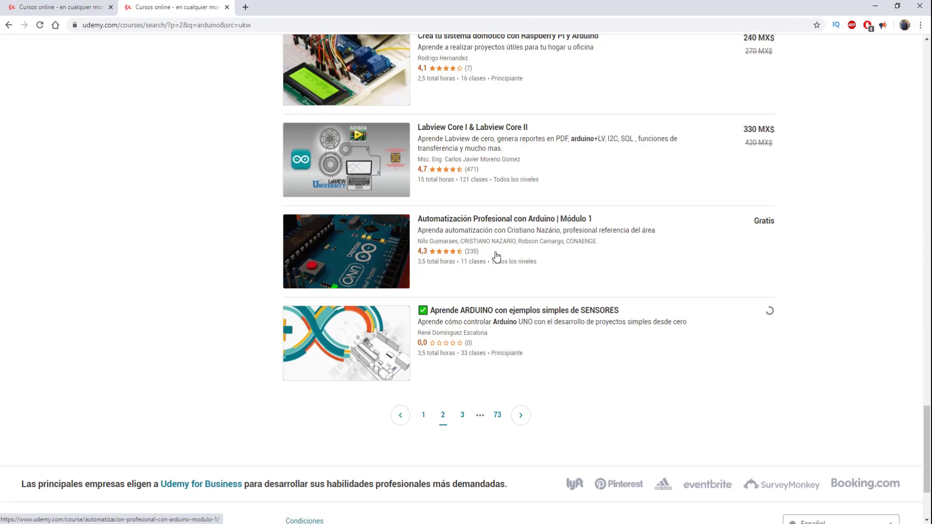
pyautogui.moveTo(387, 346)
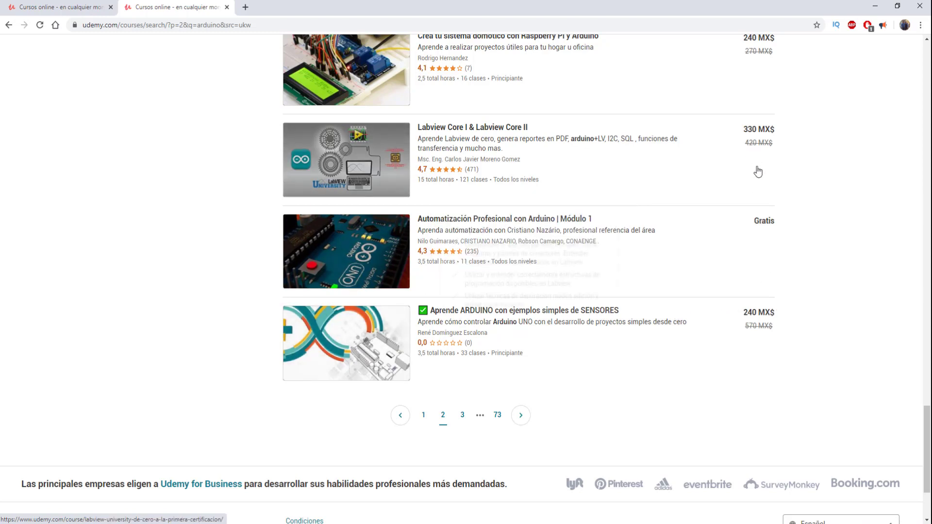
pyautogui.click(552, 317)
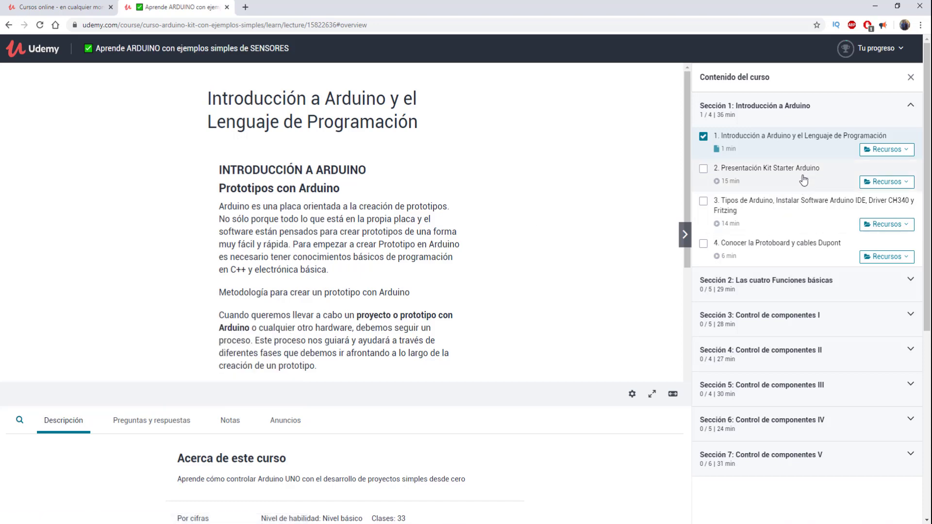
# Expand sections 2 to 7 in Contenido del curso to show all of the course's lectures
pyautogui.scroll(-4, 817, 221)
pyautogui.scroll(-3, 818, 221)
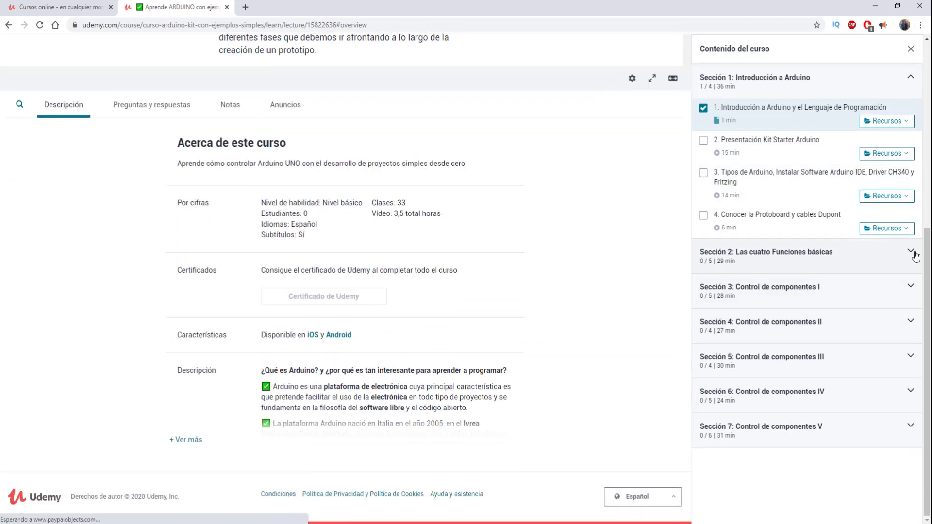
pyautogui.click(916, 256)
pyautogui.click(899, 369)
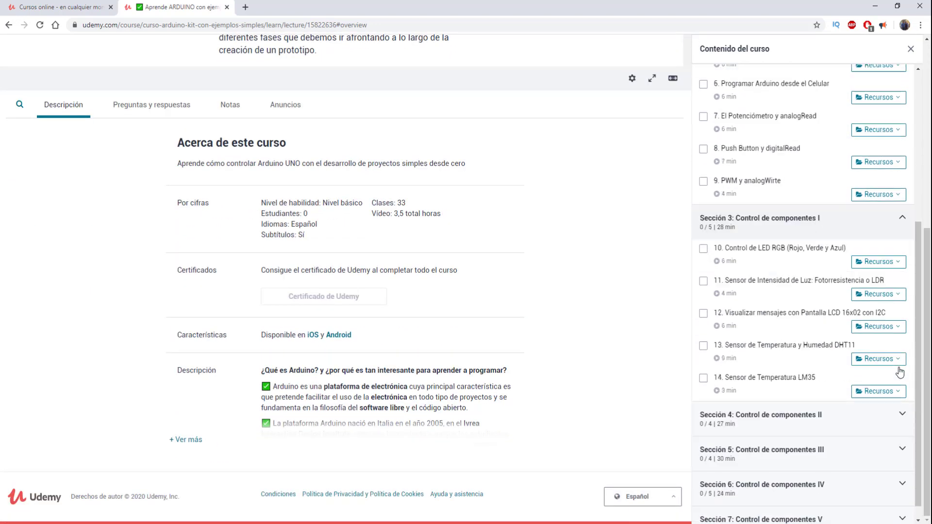
pyautogui.scroll(-1, 899, 372)
pyautogui.click(905, 401)
pyautogui.scroll(-2, 906, 369)
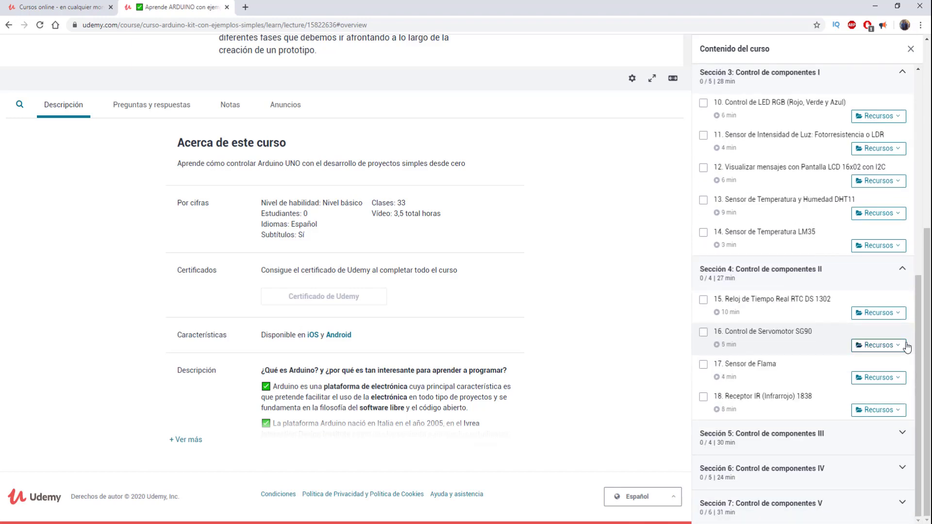
pyautogui.click(905, 433)
pyautogui.scroll(-3, 906, 442)
pyautogui.click(902, 493)
pyautogui.scroll(-3, 901, 499)
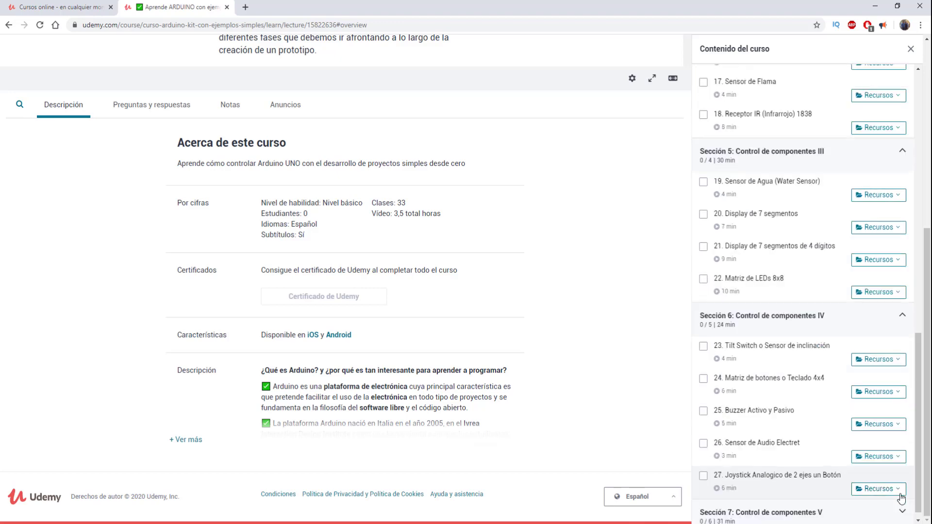
pyautogui.click(901, 510)
pyautogui.scroll(-3, 899, 485)
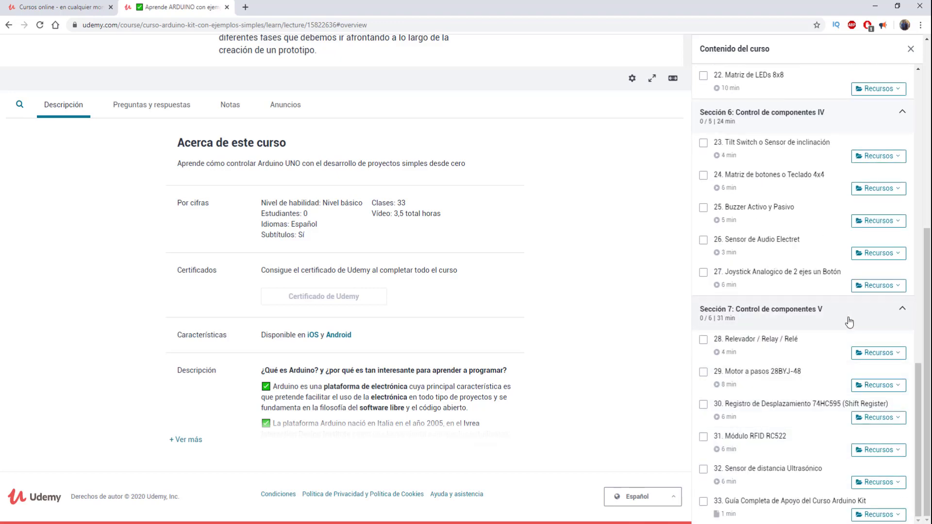
# Highlight the course summary, the Por cifras details and the certificate line under Acerca de este curso
pyautogui.scroll(2, 849, 322)
pyautogui.scroll(4, 218, 160)
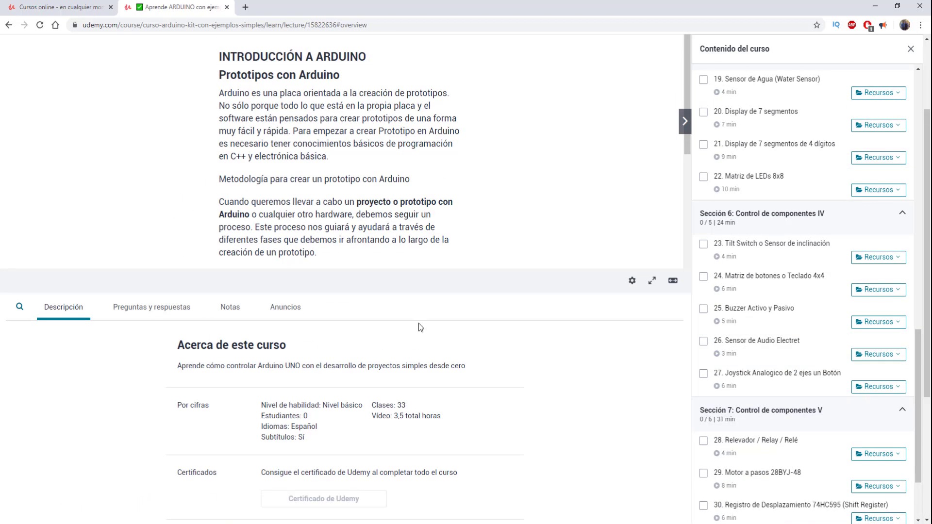
pyautogui.moveTo(475, 370); pyautogui.dragTo(122, 369)
pyautogui.scroll(-4, 266, 311)
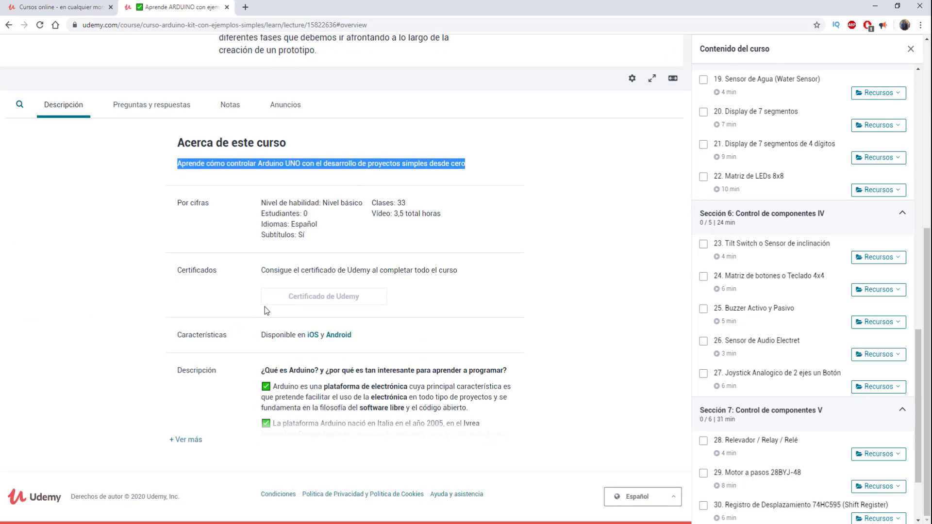
pyautogui.moveTo(314, 240); pyautogui.dragTo(260, 212)
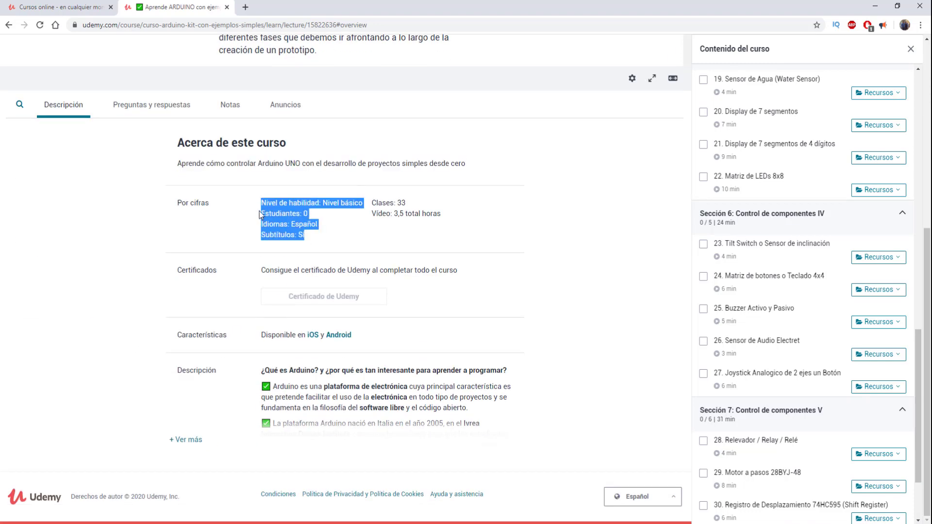
pyautogui.moveTo(260, 271); pyautogui.dragTo(505, 272)
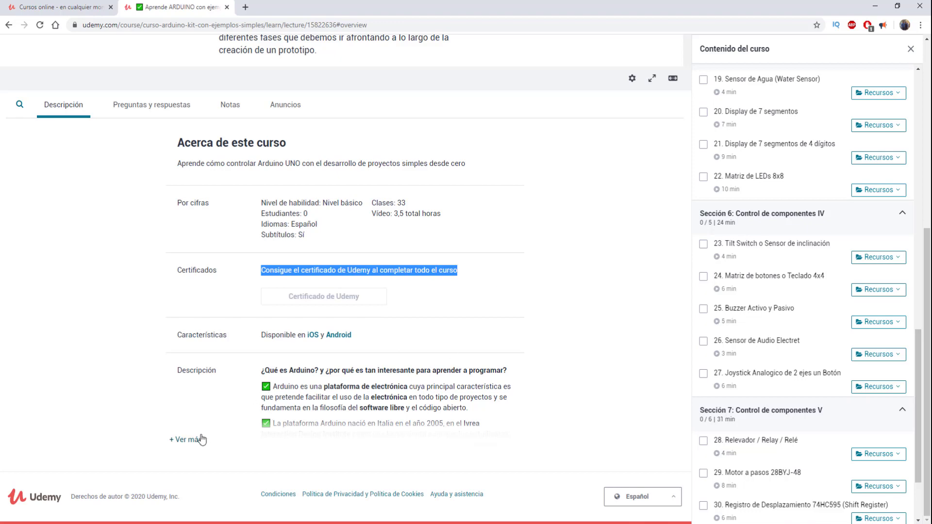